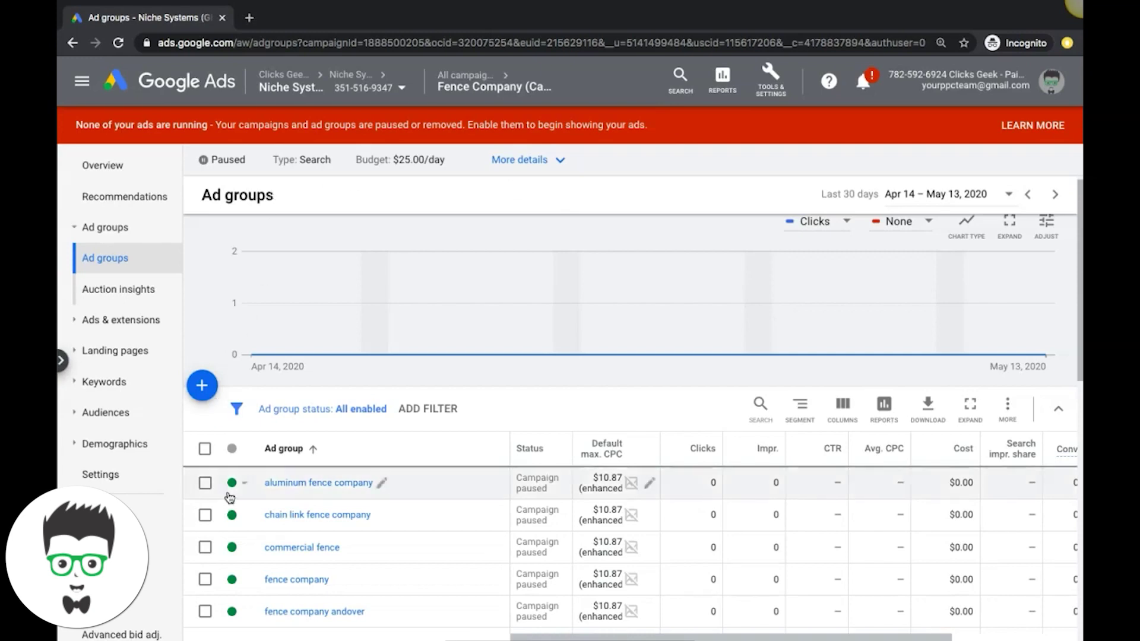
Step: Open the Fence Company campaign's Extensions list under Ads & extensions
scroll(354, 463, down, 5)
scroll(353, 463, up, 5)
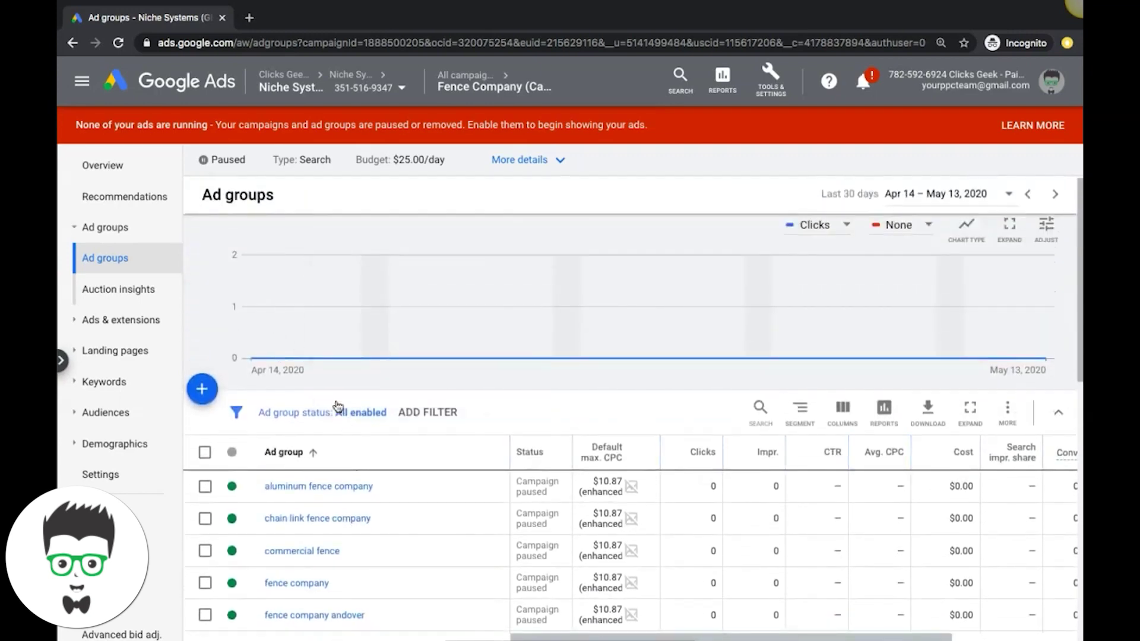
click(124, 324)
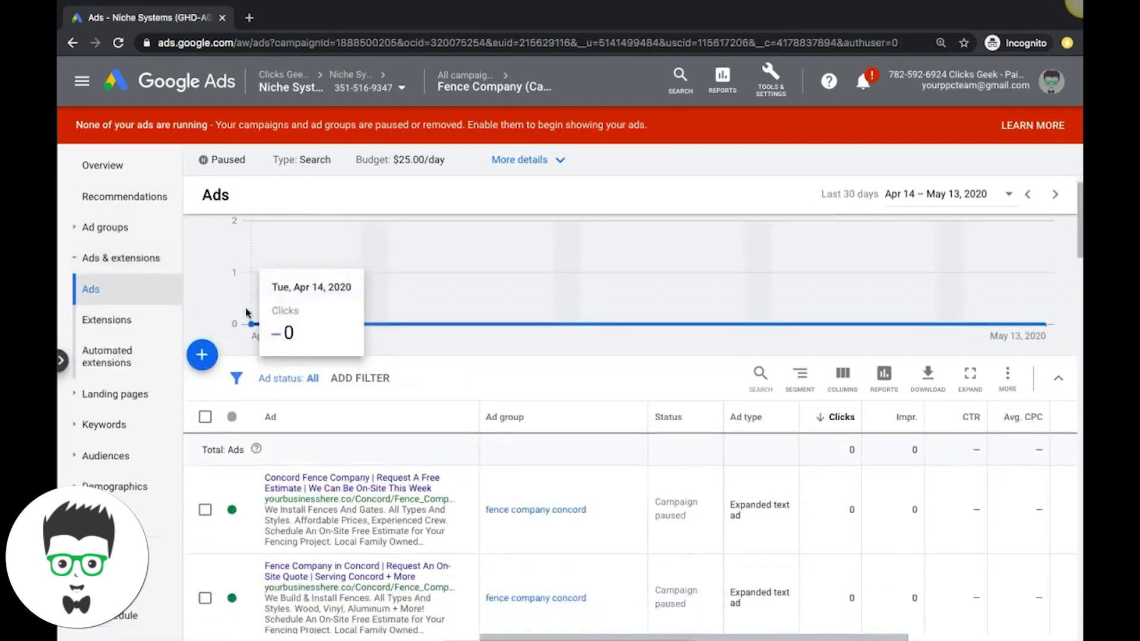
scroll(247, 310, down, 3)
scroll(247, 313, up, 1)
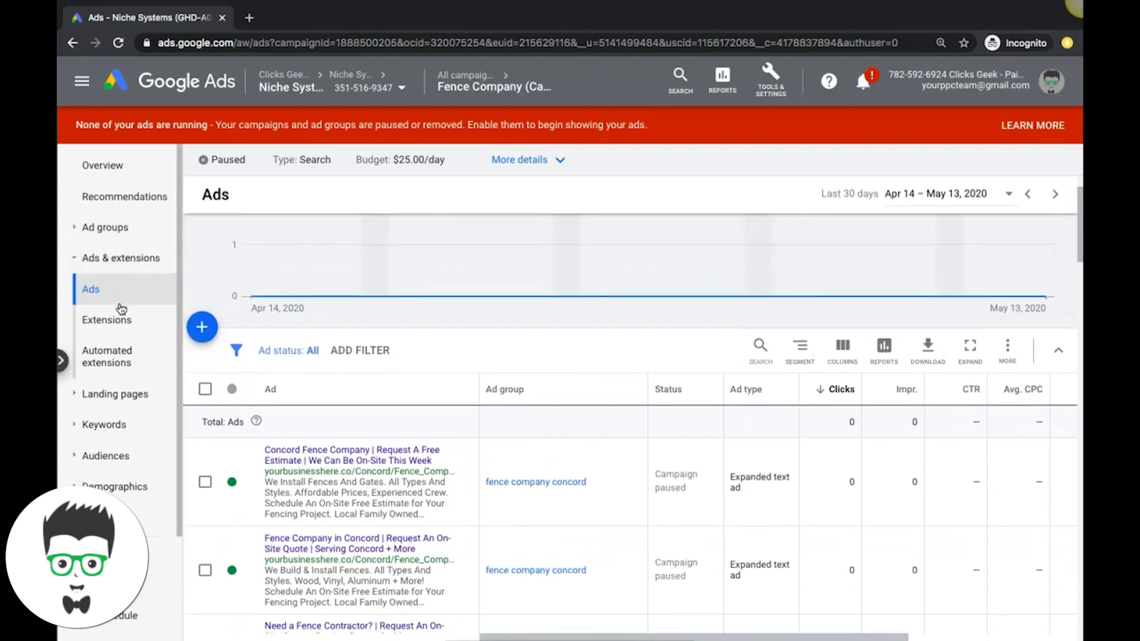
click(120, 321)
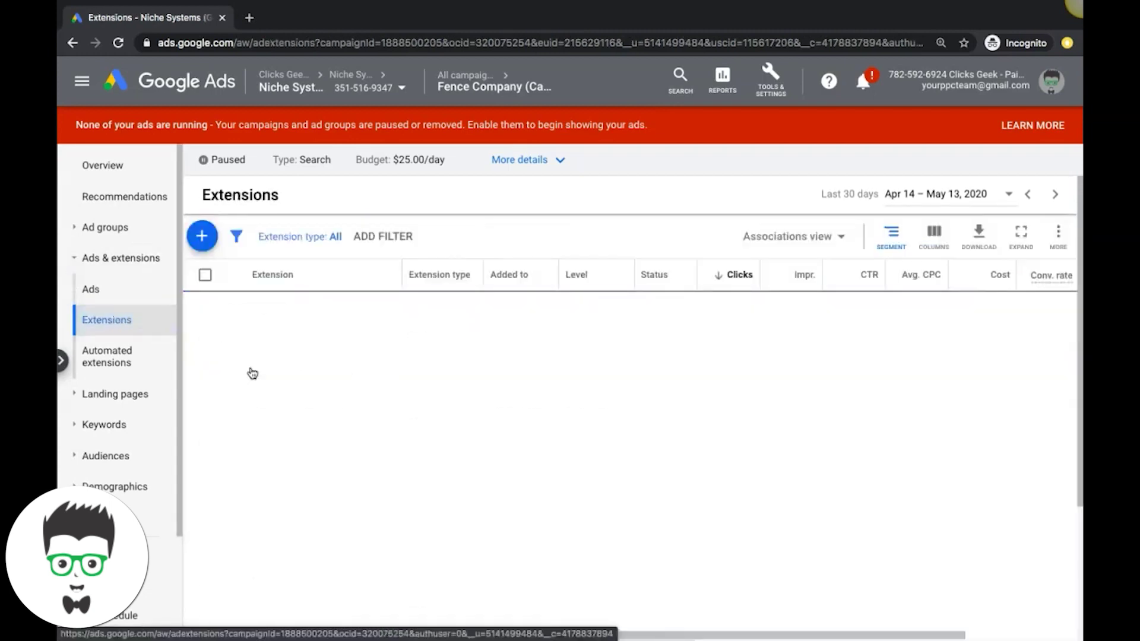
Step: Select all 9 existing extensions and remove them, confirming the removal
click(205, 275)
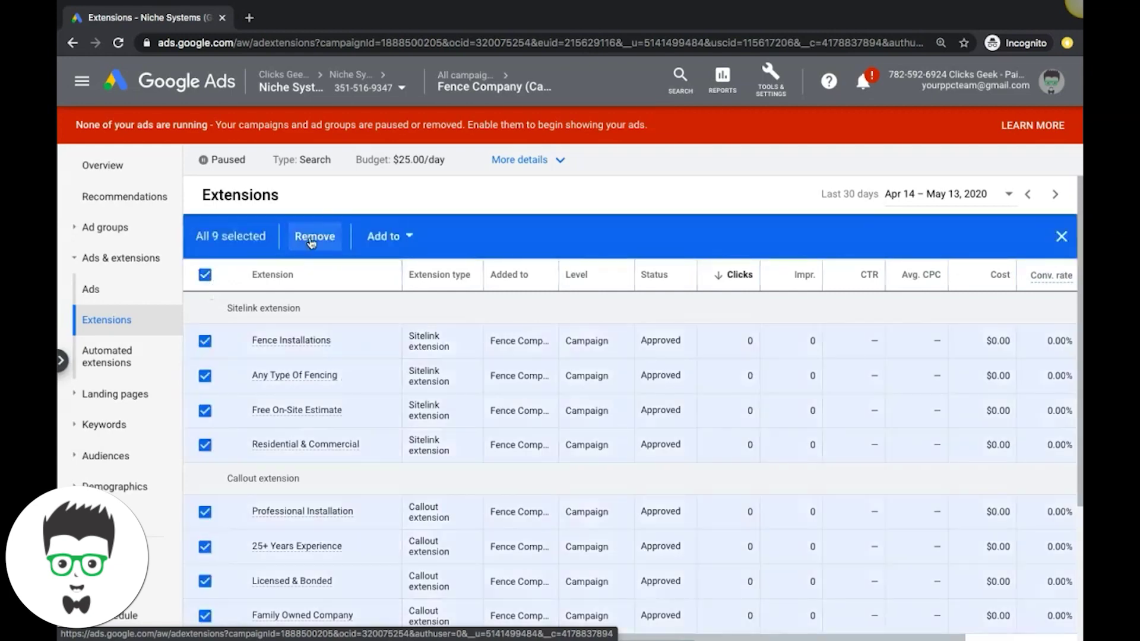
click(305, 240)
click(721, 403)
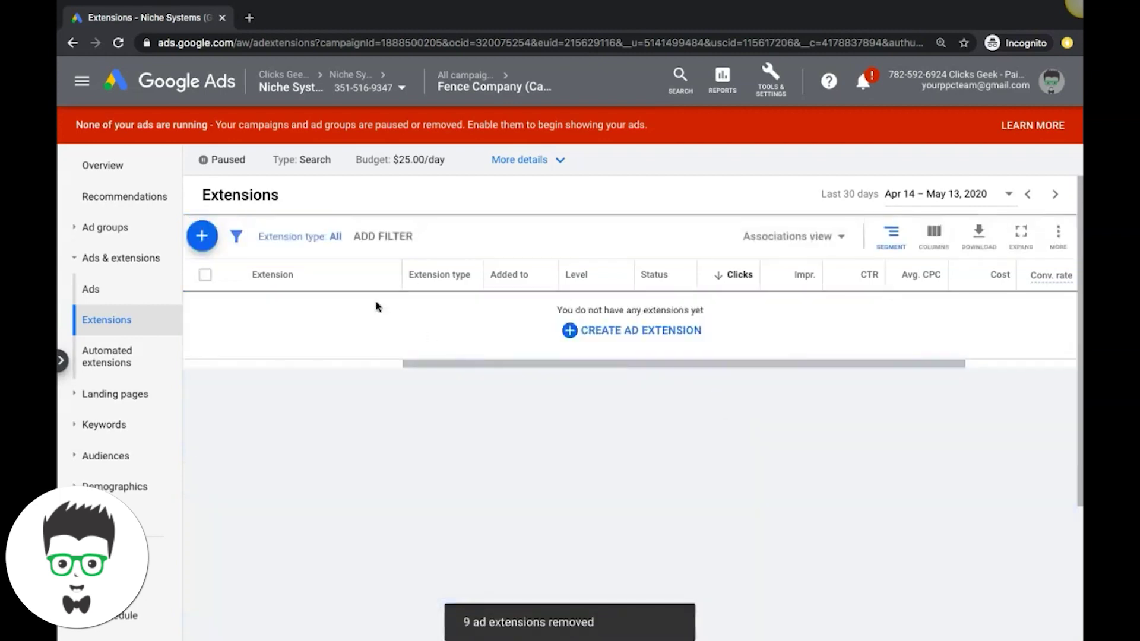
click(211, 240)
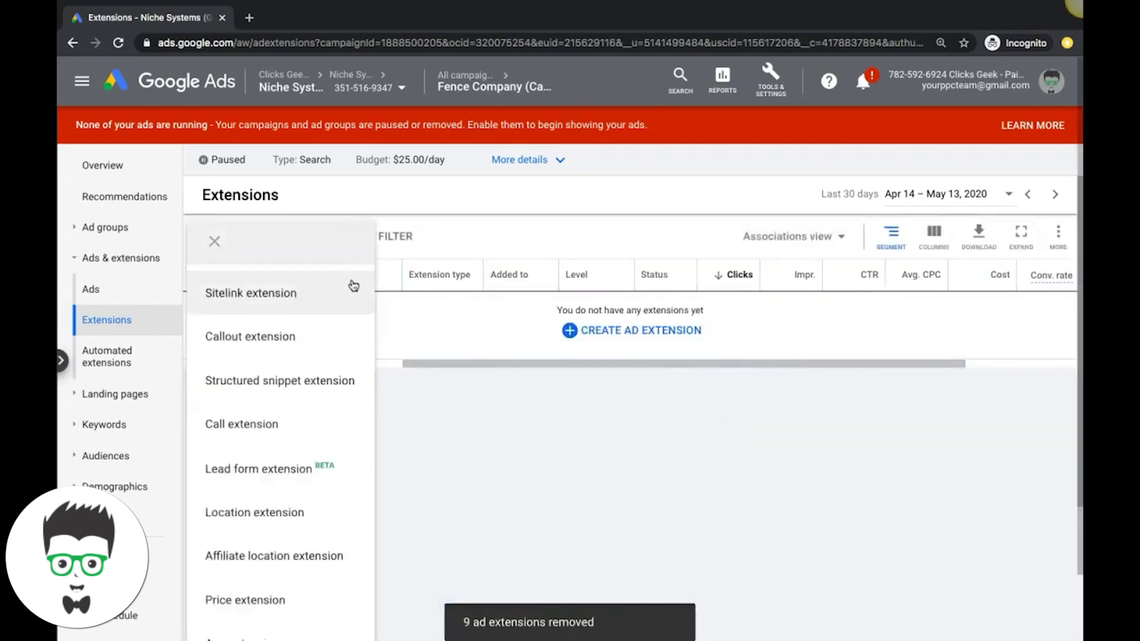
Step: Scroll through the extension-type menu, from sitelink to promotion
scroll(351, 285, up, 1)
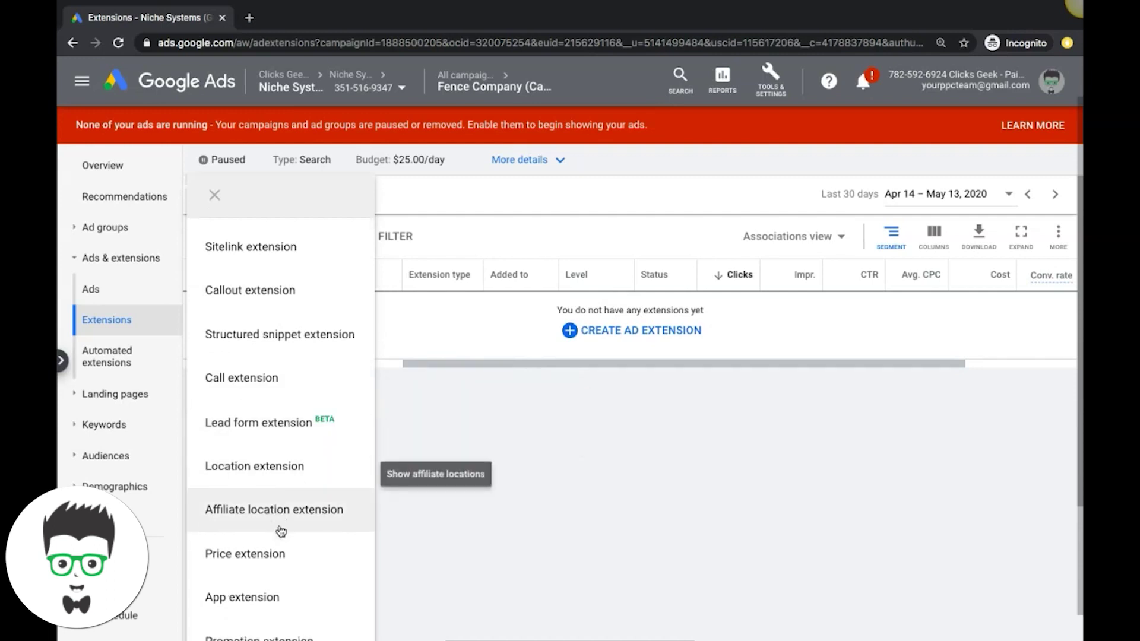
scroll(280, 529, down, 1)
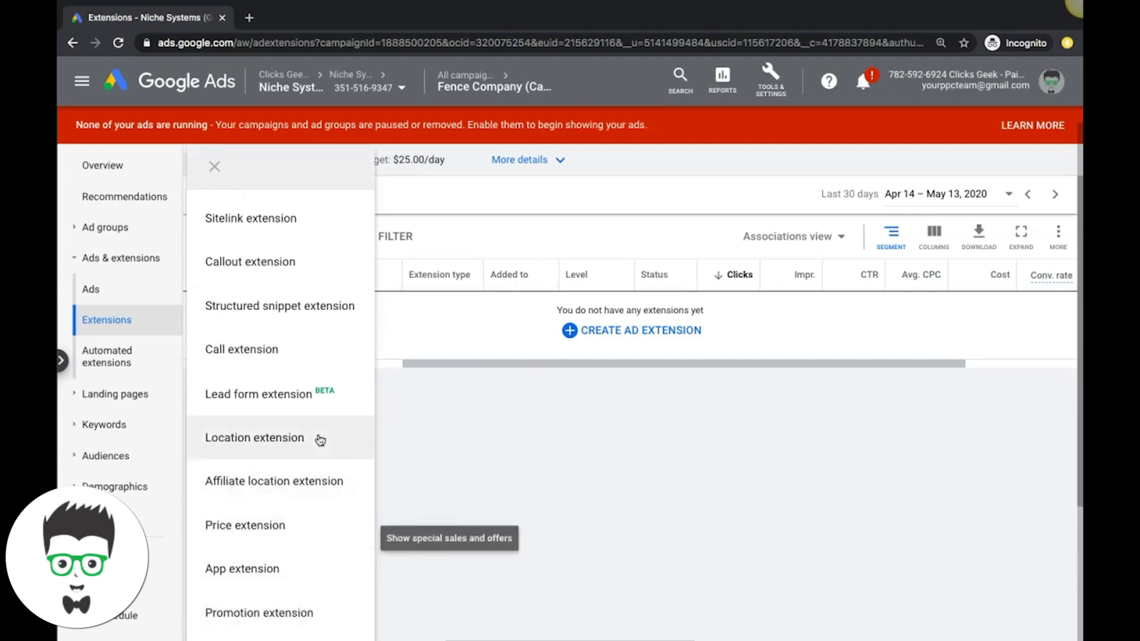
scroll(319, 438, up, 2)
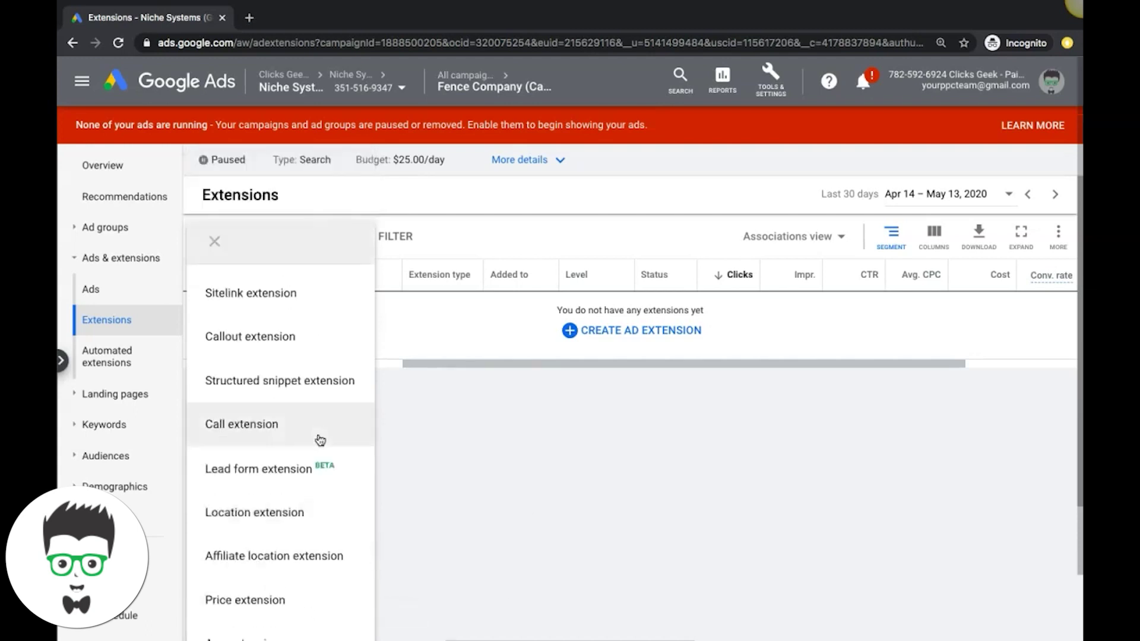
Step: Start a sitelink extension with Sitelink 1 text 'BBB Acreditted'
click(270, 303)
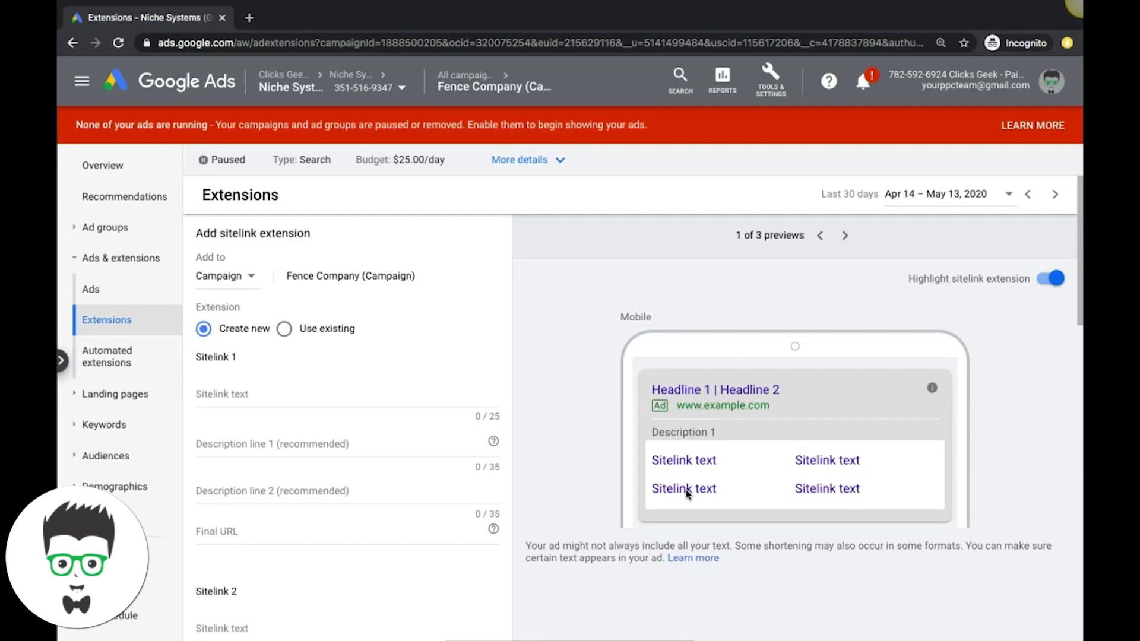
click(238, 395)
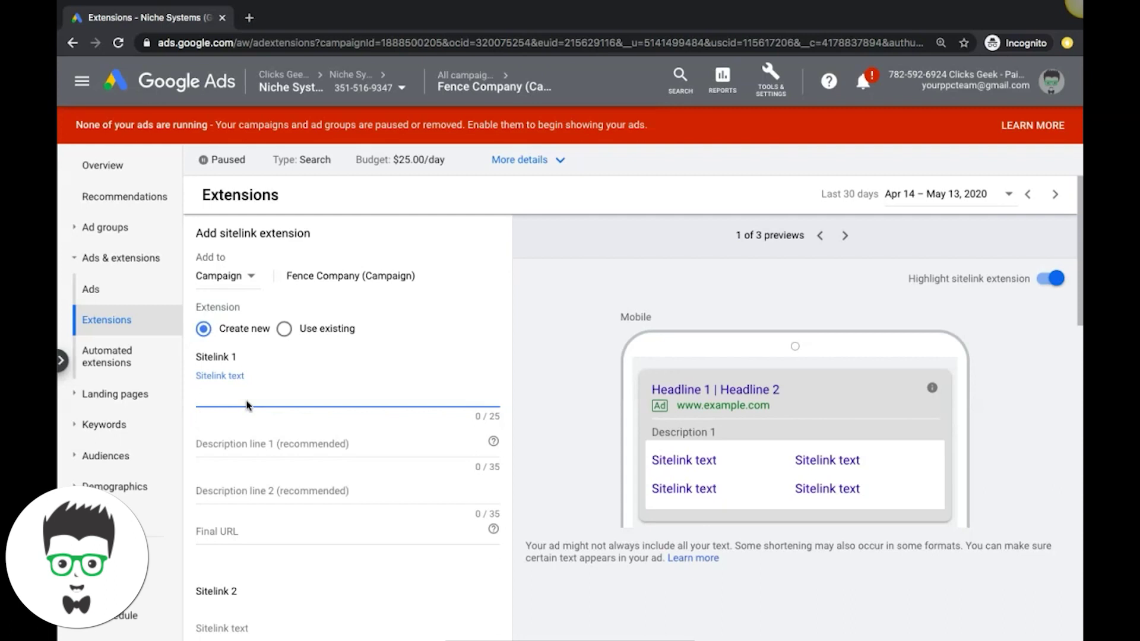
text(BBB Acred)
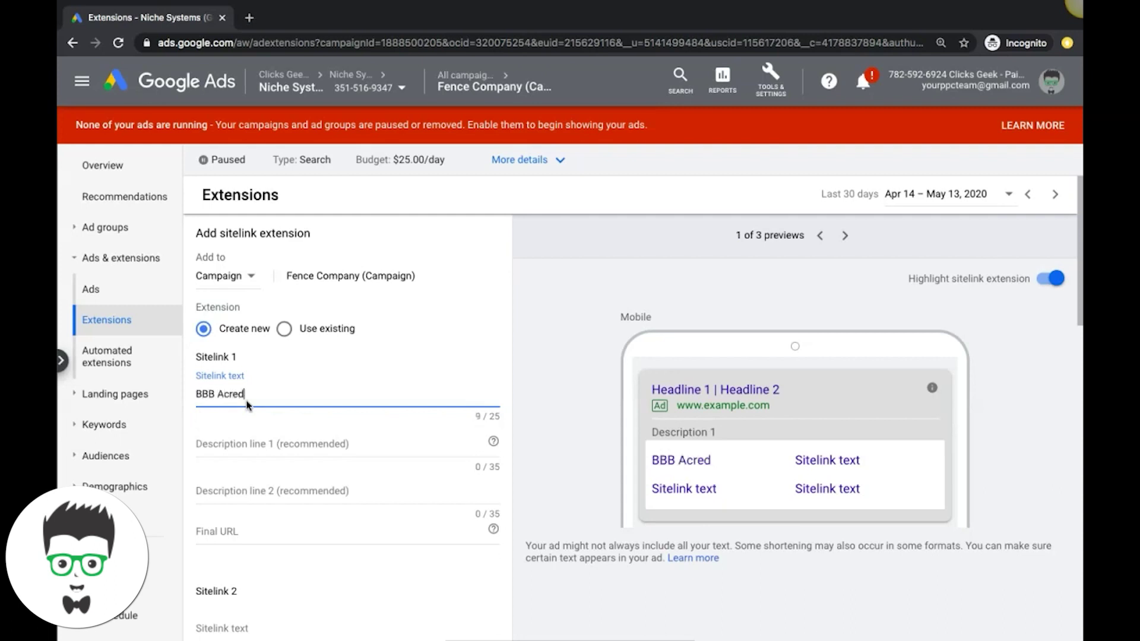
text(itted)
Step: Give Sitelink 1 descriptions 'Our company has a stellar' and 'reputation with an a+ rating'
click(242, 442)
text(Our com)
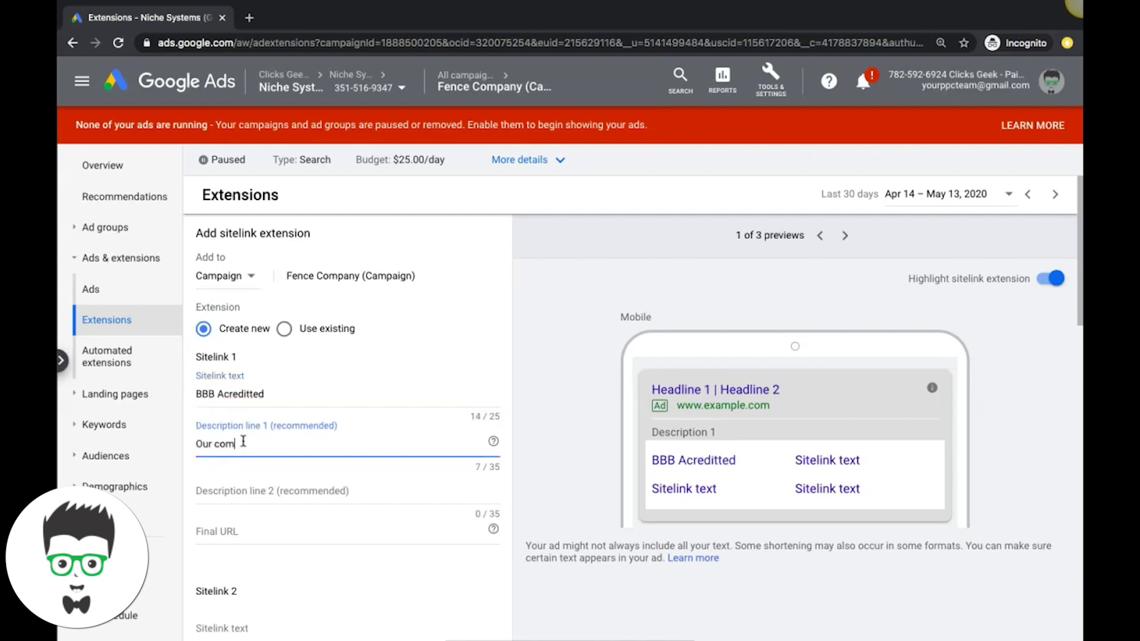
text(any is)
key(BackSpace)
key(BackSpace)
click(212, 488)
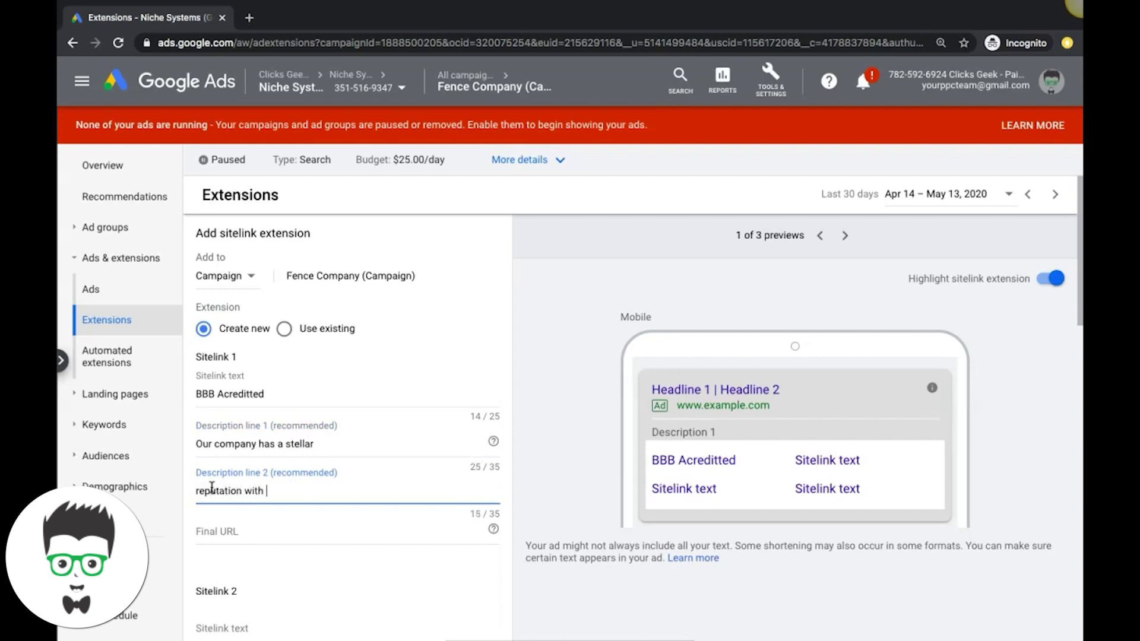
text(reputation with an a+ rating)
scroll(320, 451, down, 3)
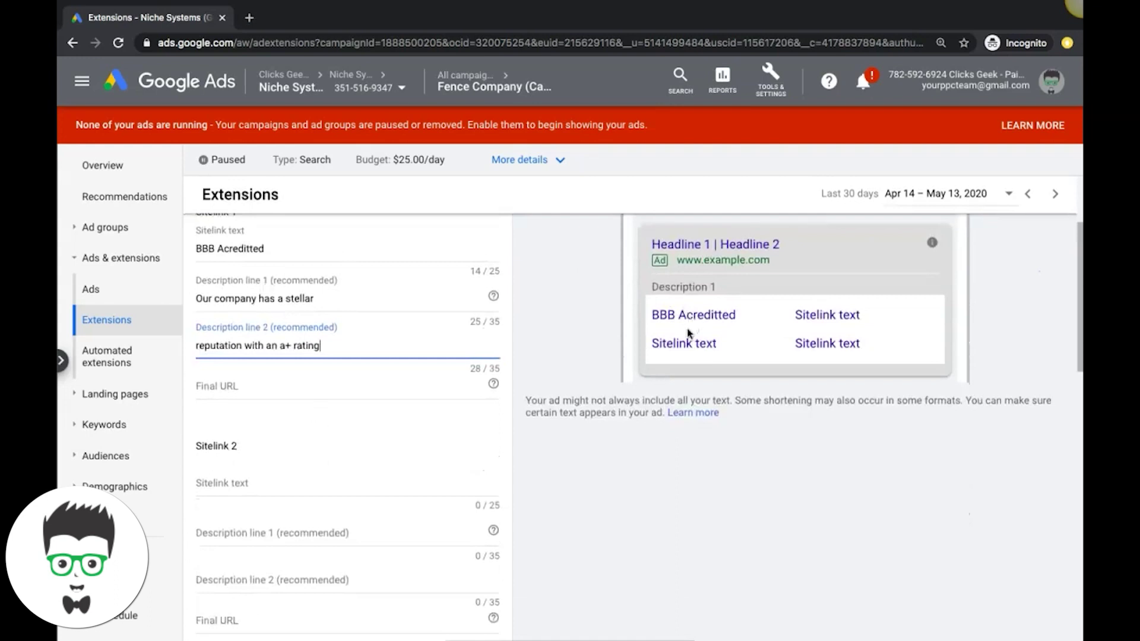
click(232, 477)
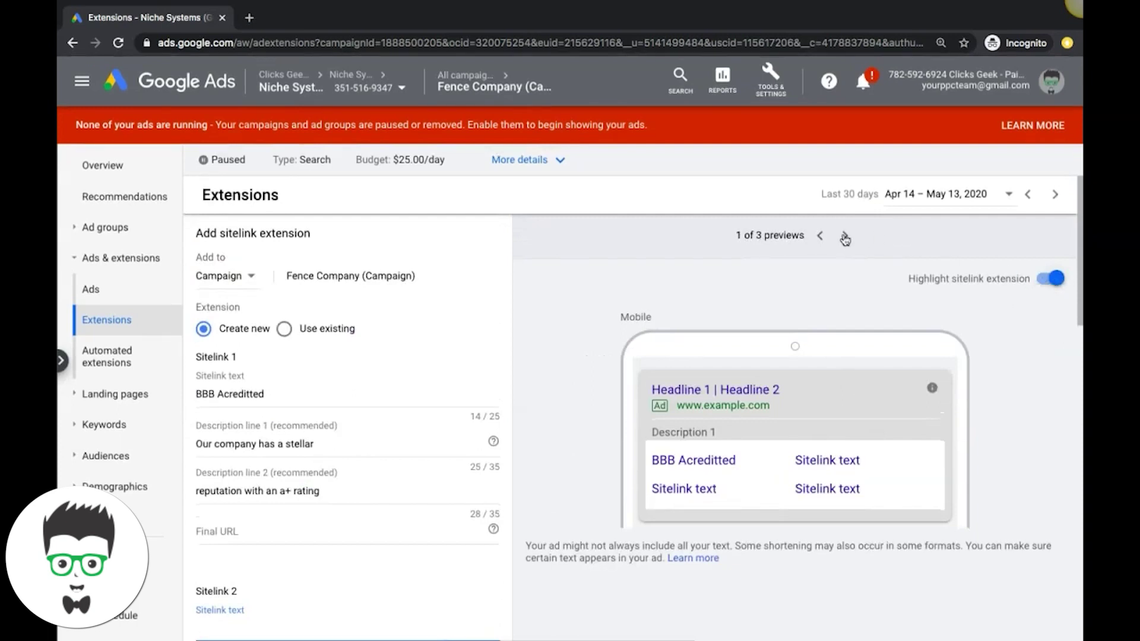
Step: Cycle the ad preview between the mobile and desktop formats
click(822, 236)
click(821, 236)
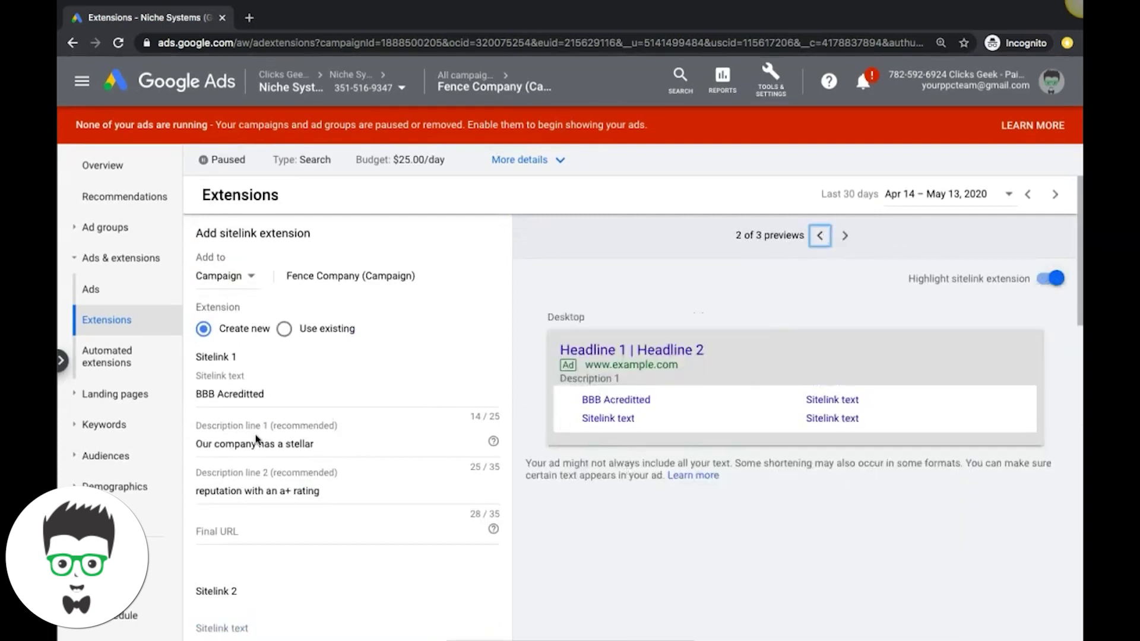
scroll(256, 439, down, 1)
scroll(415, 428, down, 1)
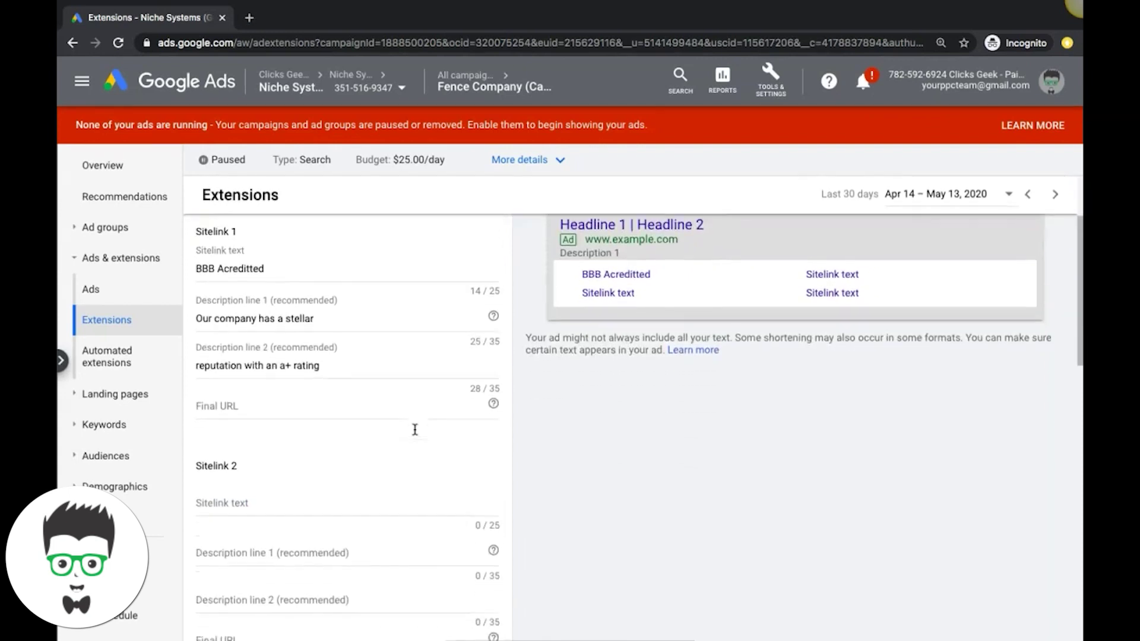
Step: Set Sitelink 1's final URL to yourbusinesshere.com
click(234, 403)
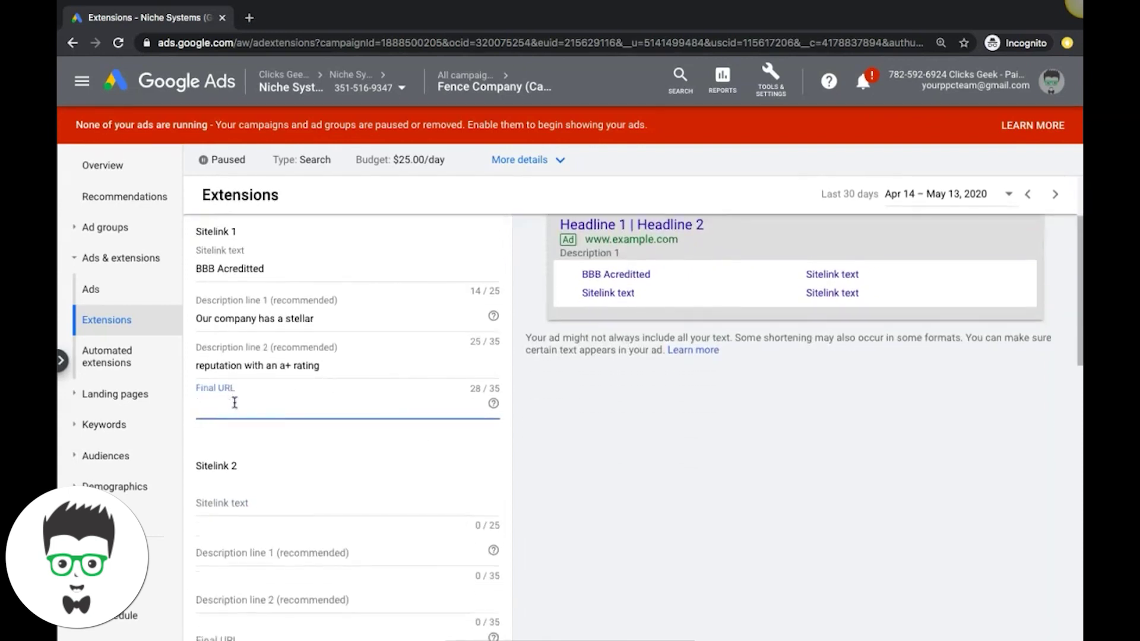
text(yourbusinesshere.com)
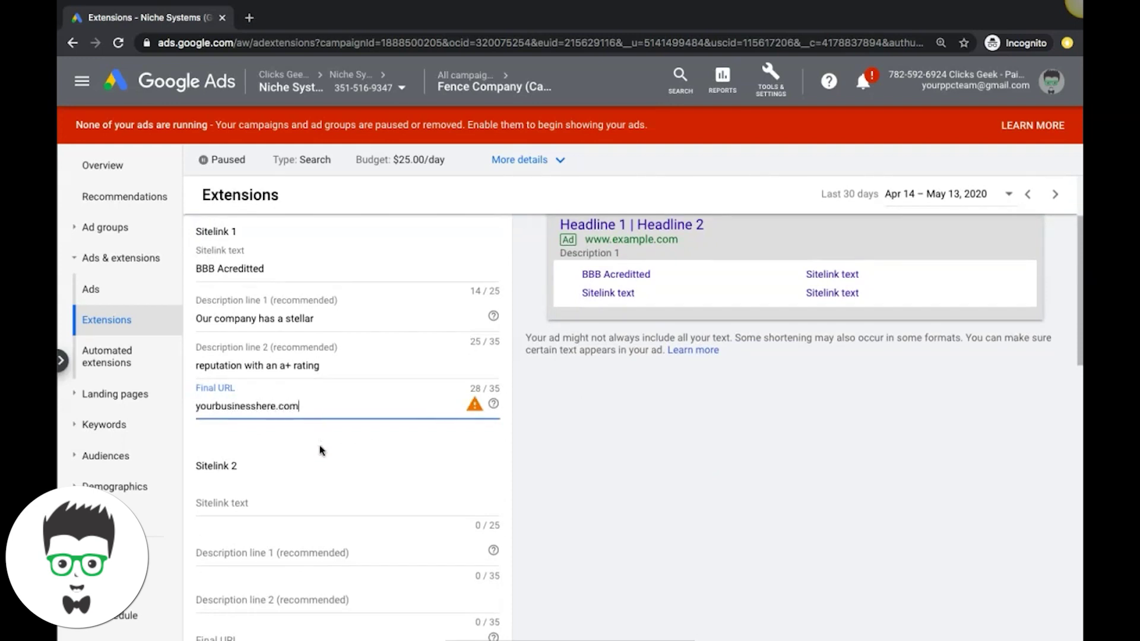
click(319, 448)
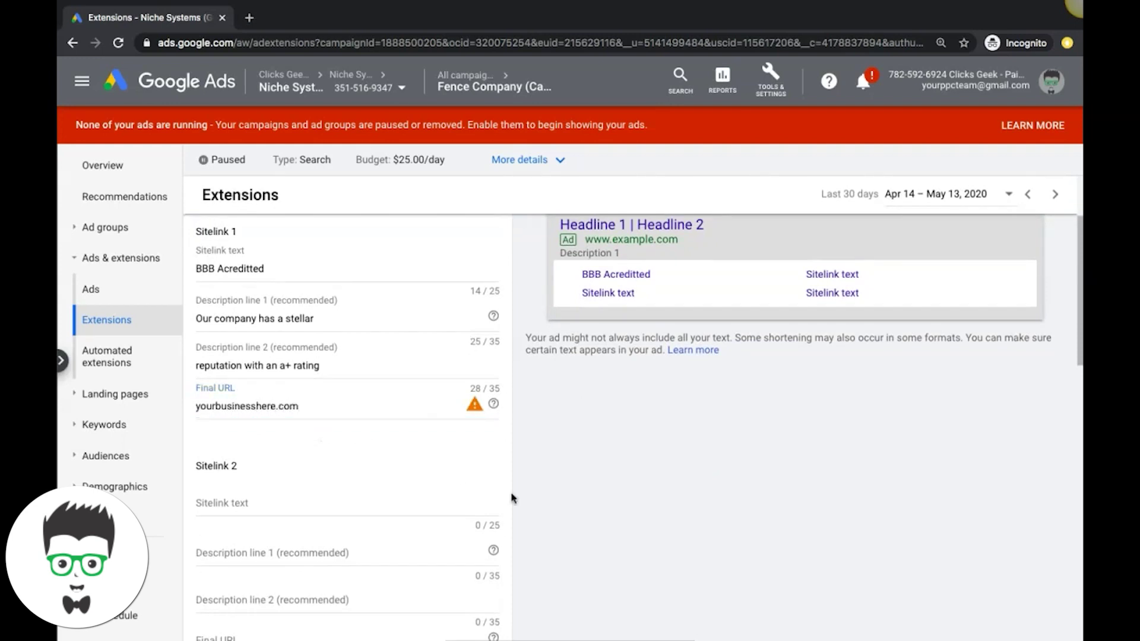
scroll(529, 459, up, 2)
scroll(387, 359, down, 3)
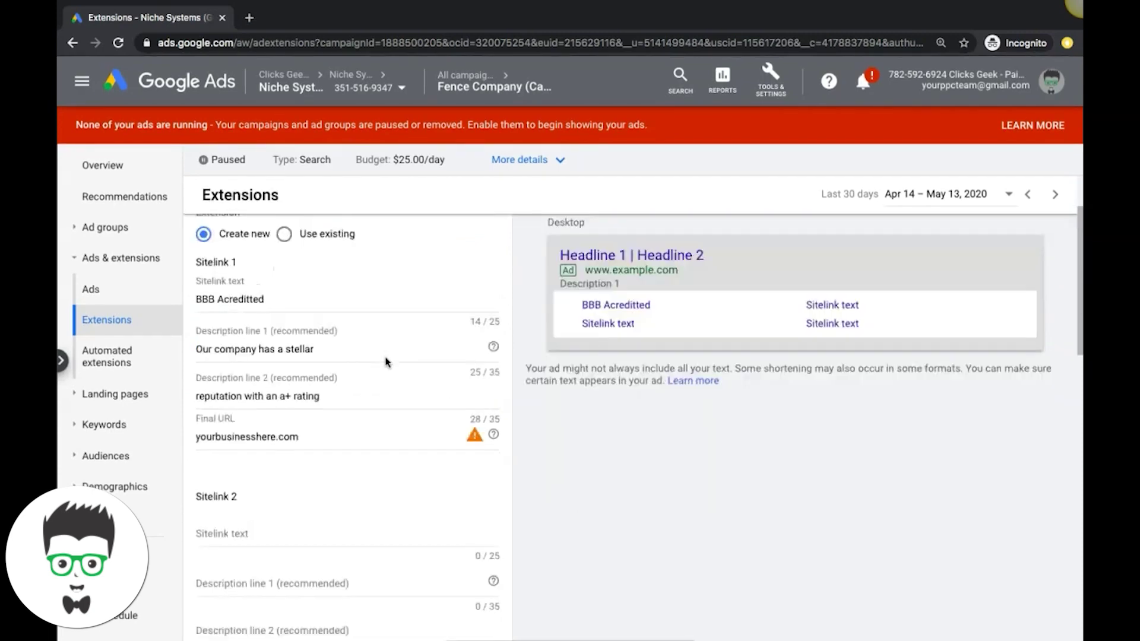
scroll(437, 304, up, 3)
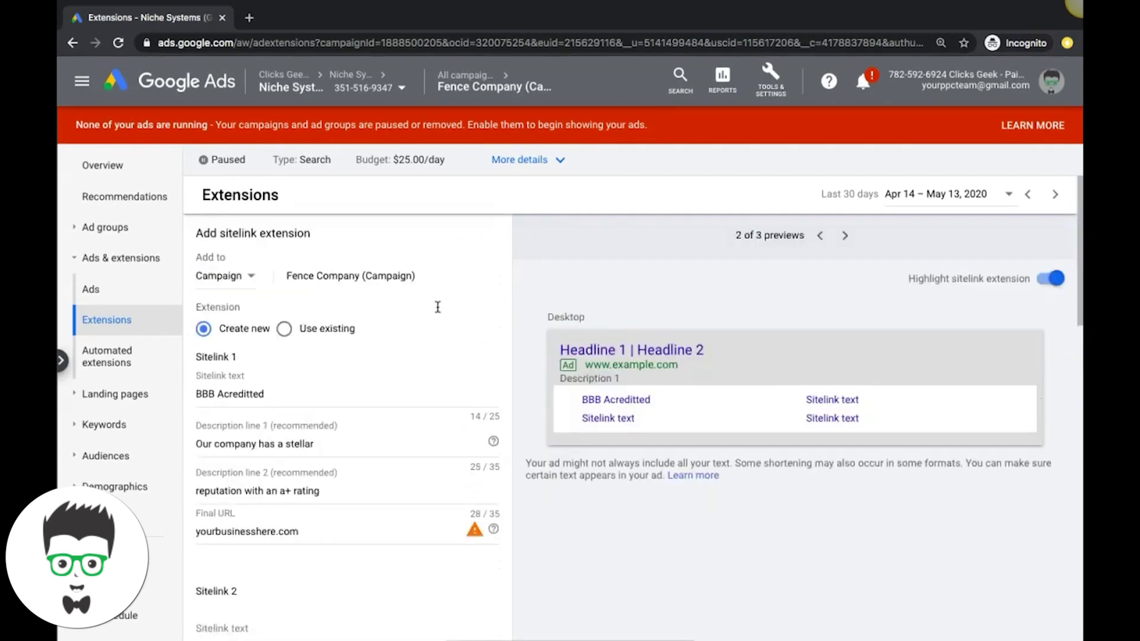
scroll(333, 451, down, 7)
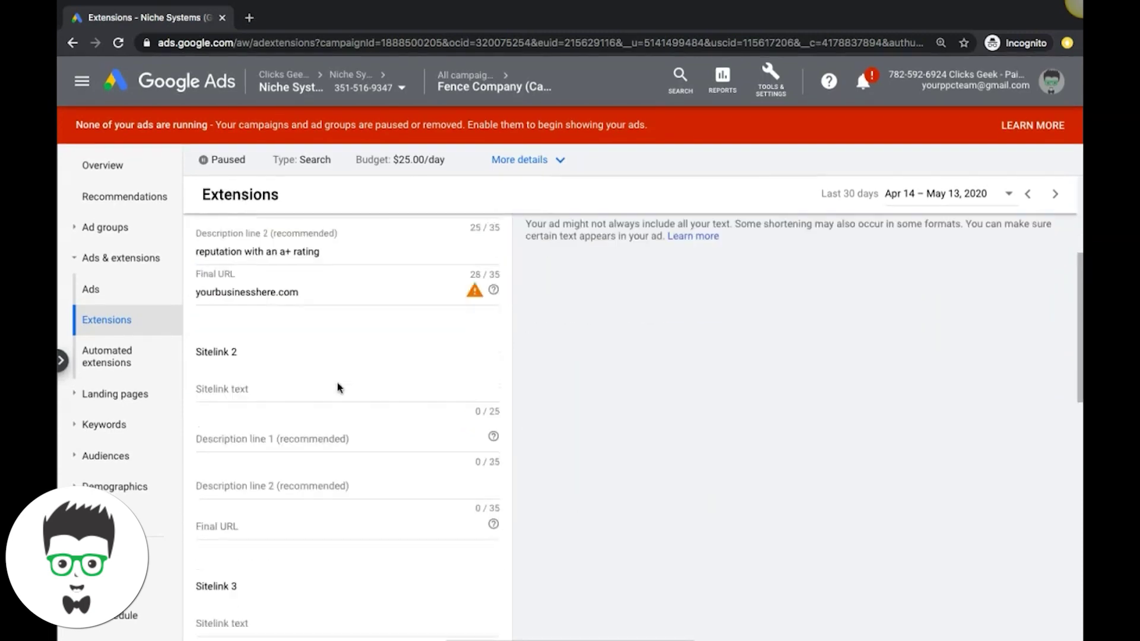
scroll(340, 387, up, 7)
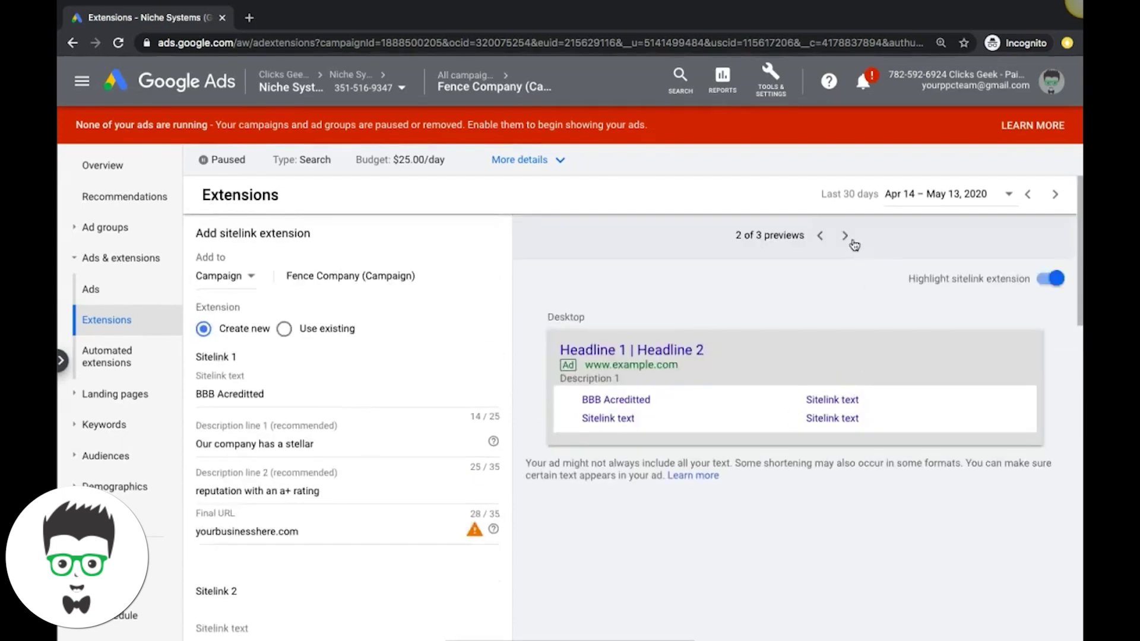
Step: Compare YouTube mobile, mobile search and desktop previews, ending on the mobile search preview
click(845, 235)
scroll(784, 495, down, 3)
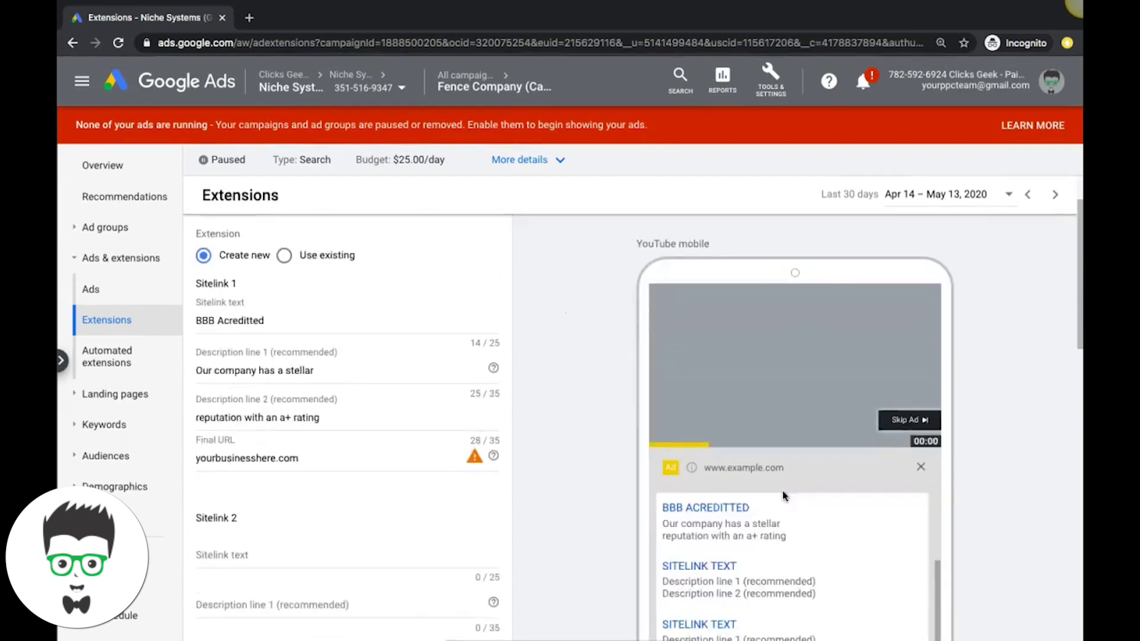
scroll(754, 487, up, 1)
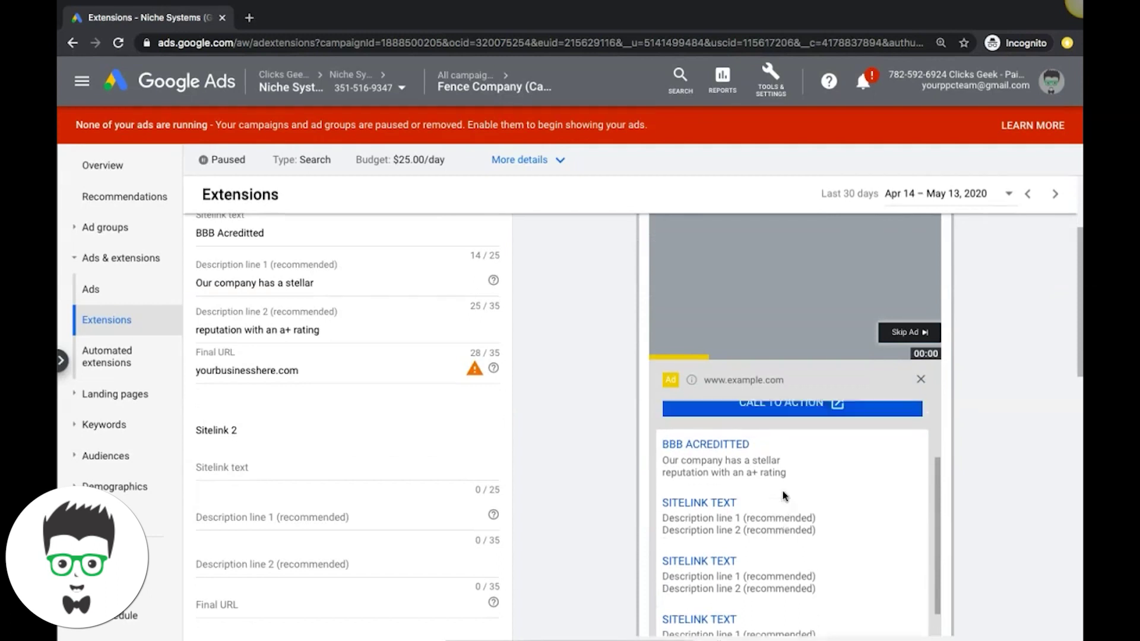
scroll(721, 471, up, 1)
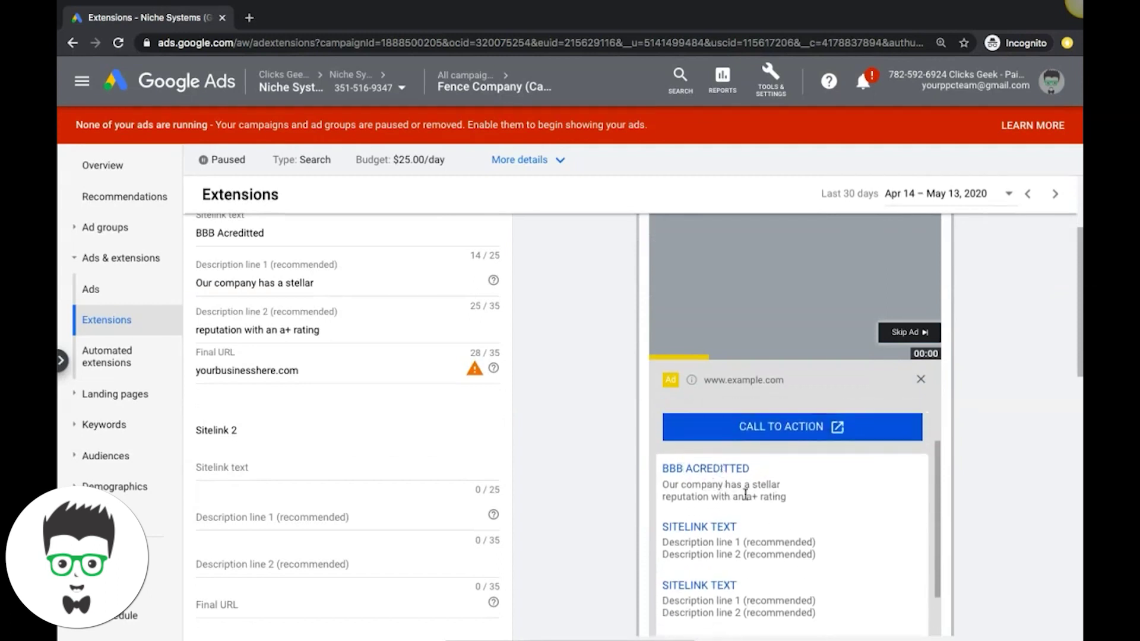
scroll(767, 493, down, 3)
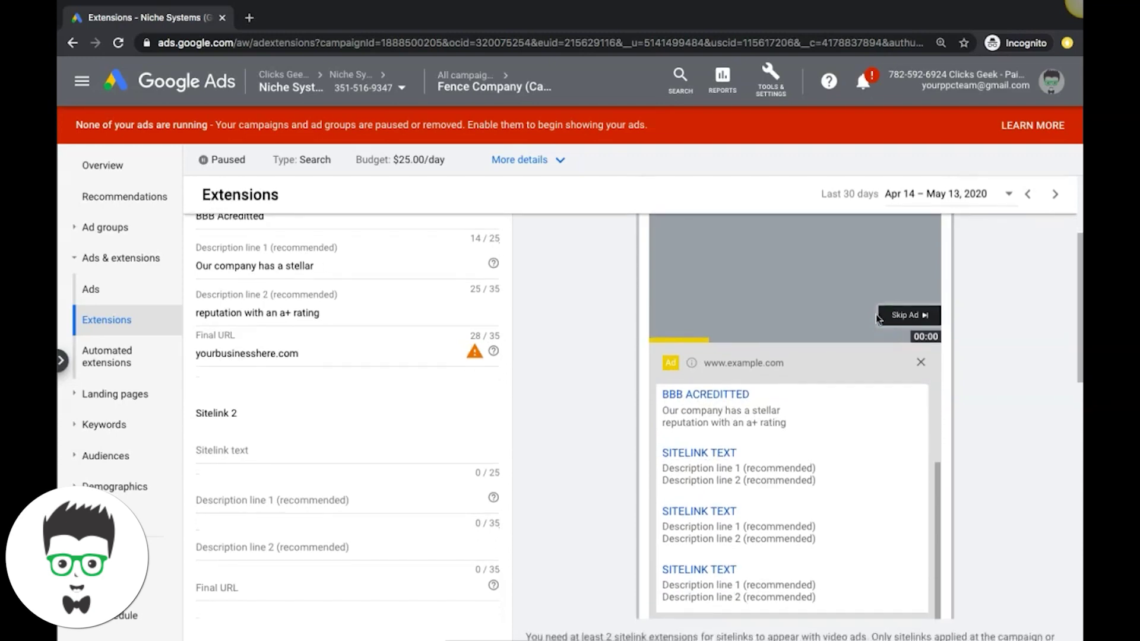
scroll(878, 320, up, 3)
click(846, 237)
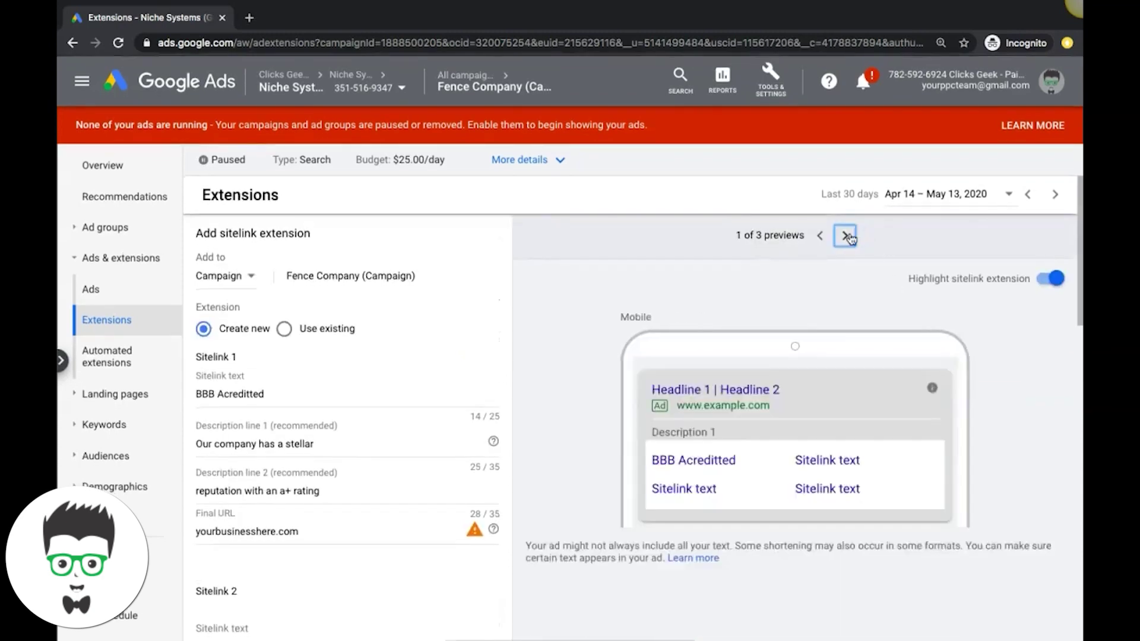
click(846, 236)
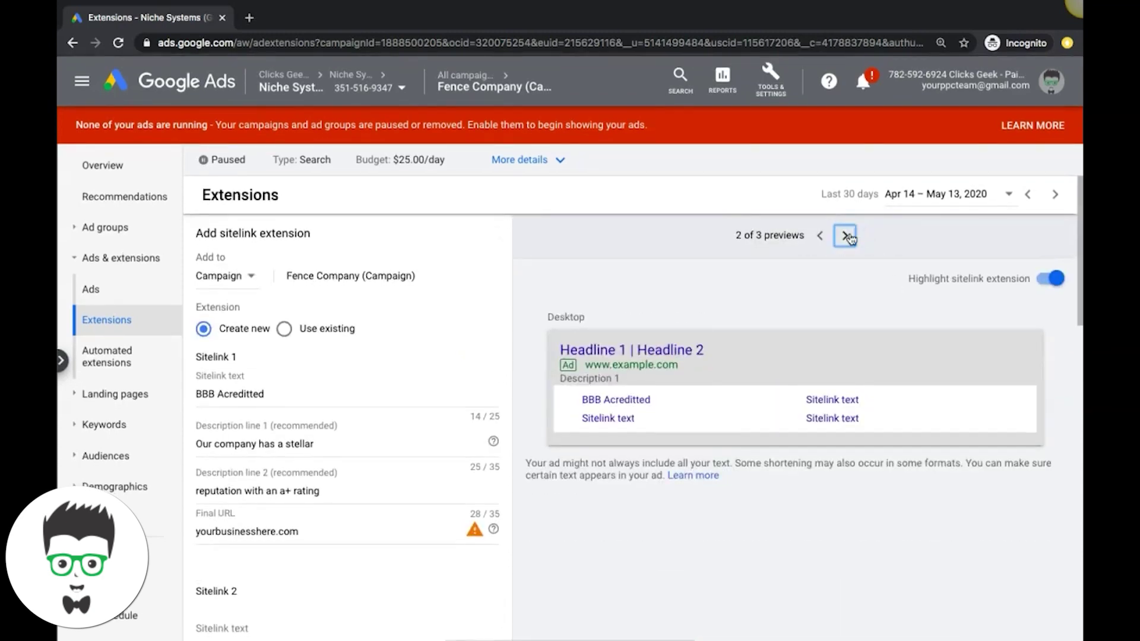
click(820, 237)
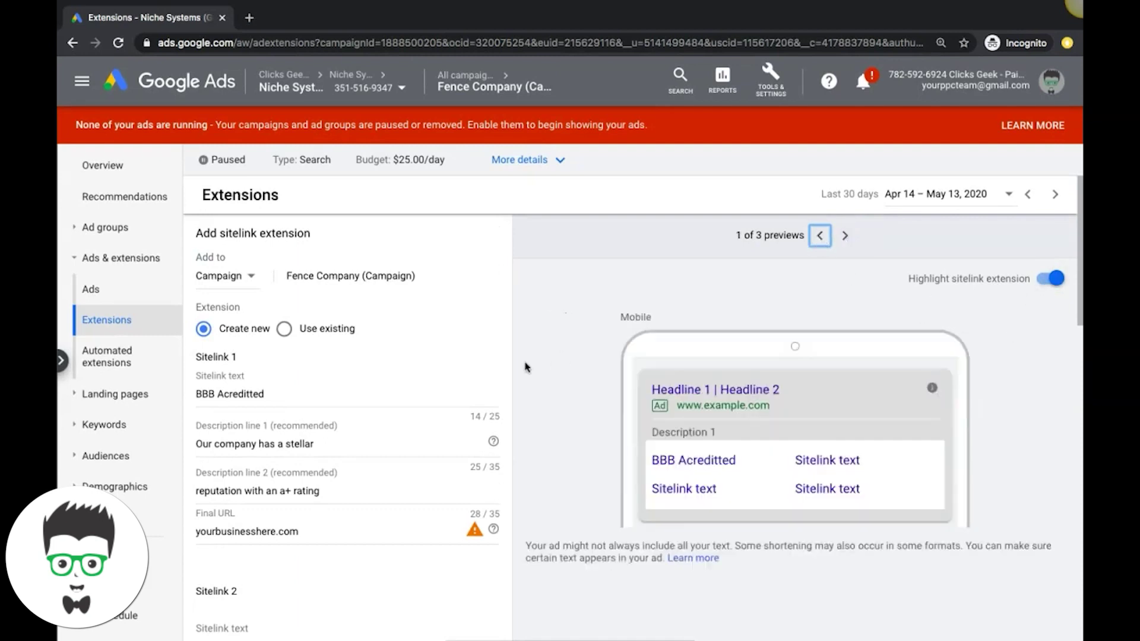
scroll(372, 432, down, 3)
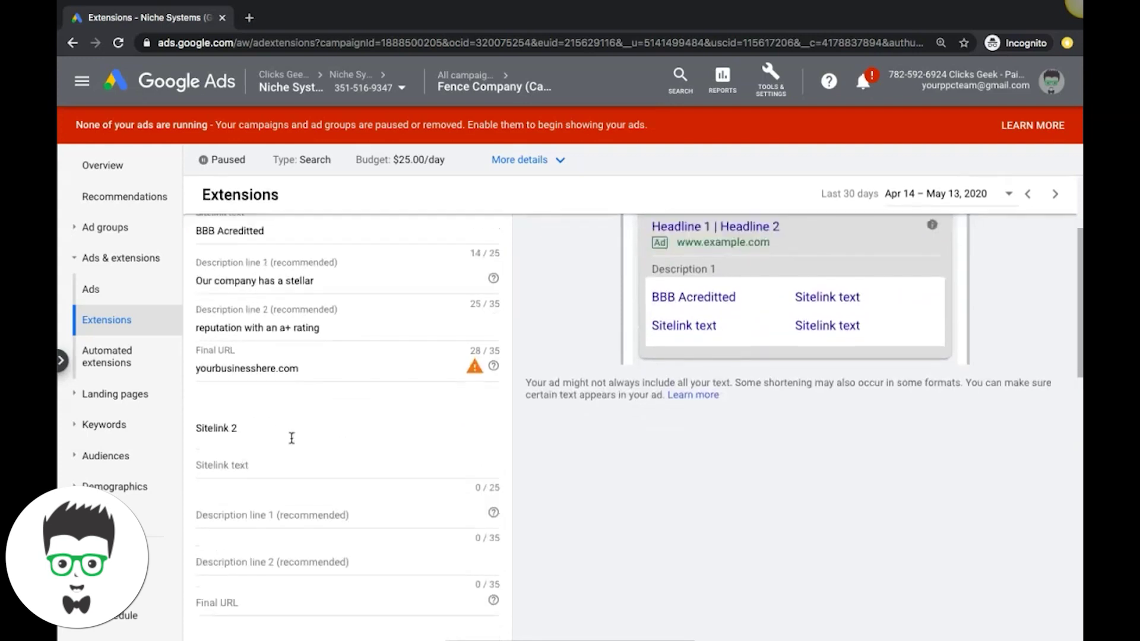
scroll(291, 438, up, 2)
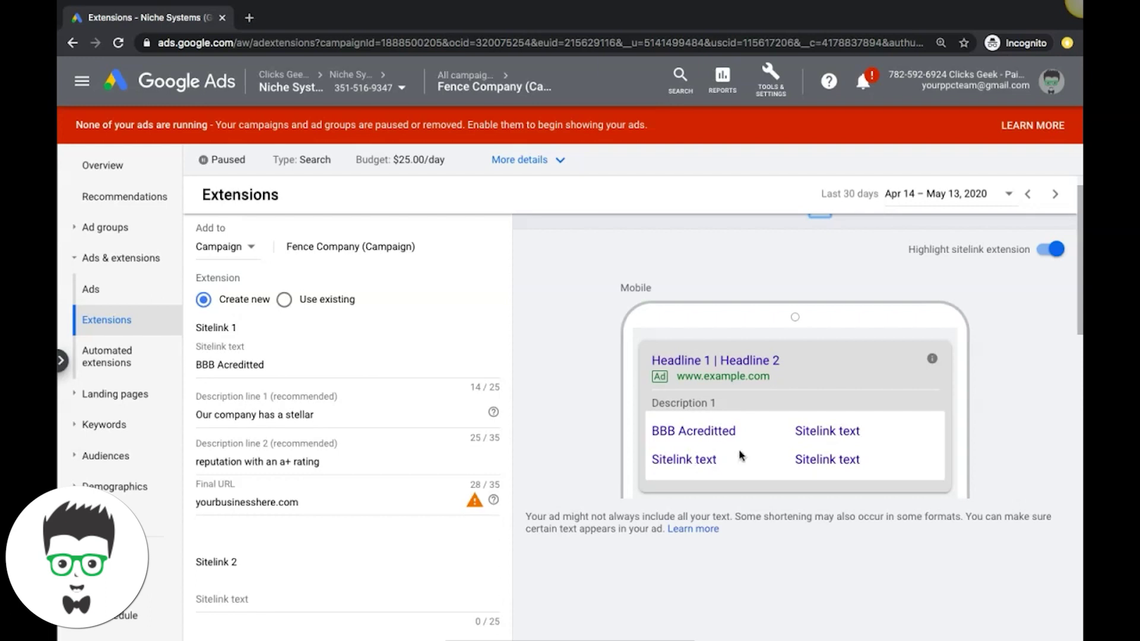
scroll(309, 367, down, 1)
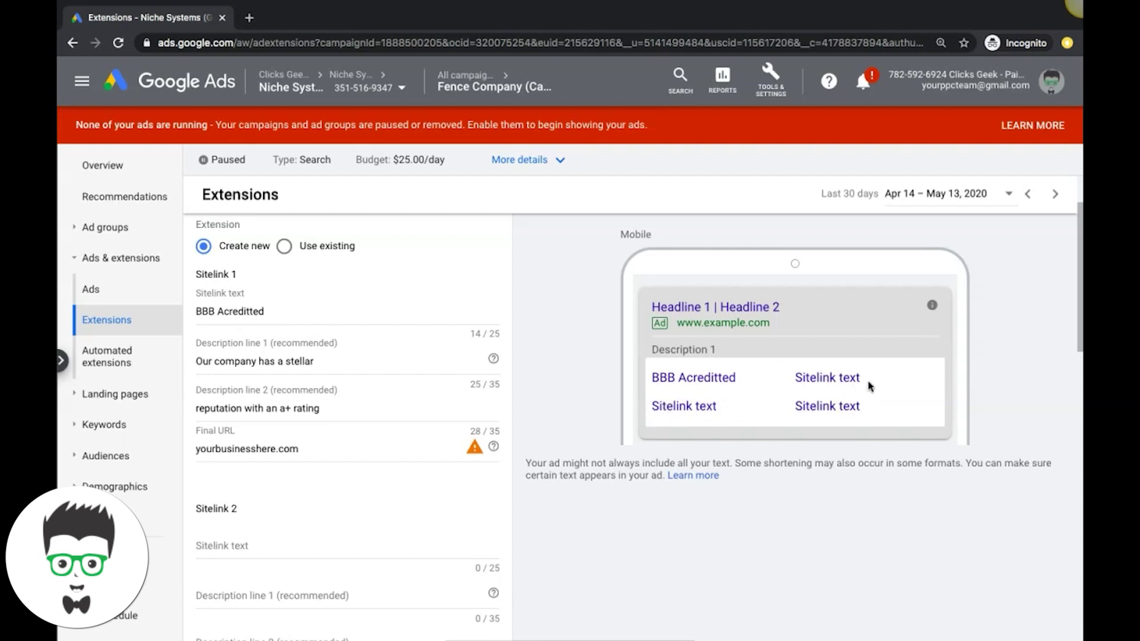
scroll(773, 400, up, 1)
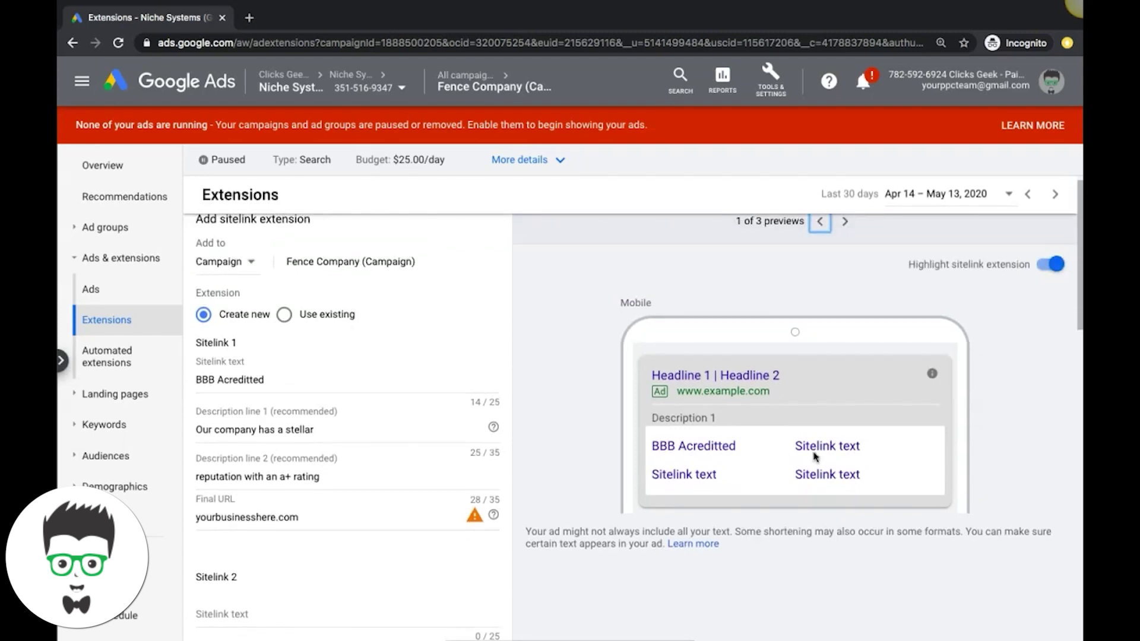
scroll(748, 462, down, 1)
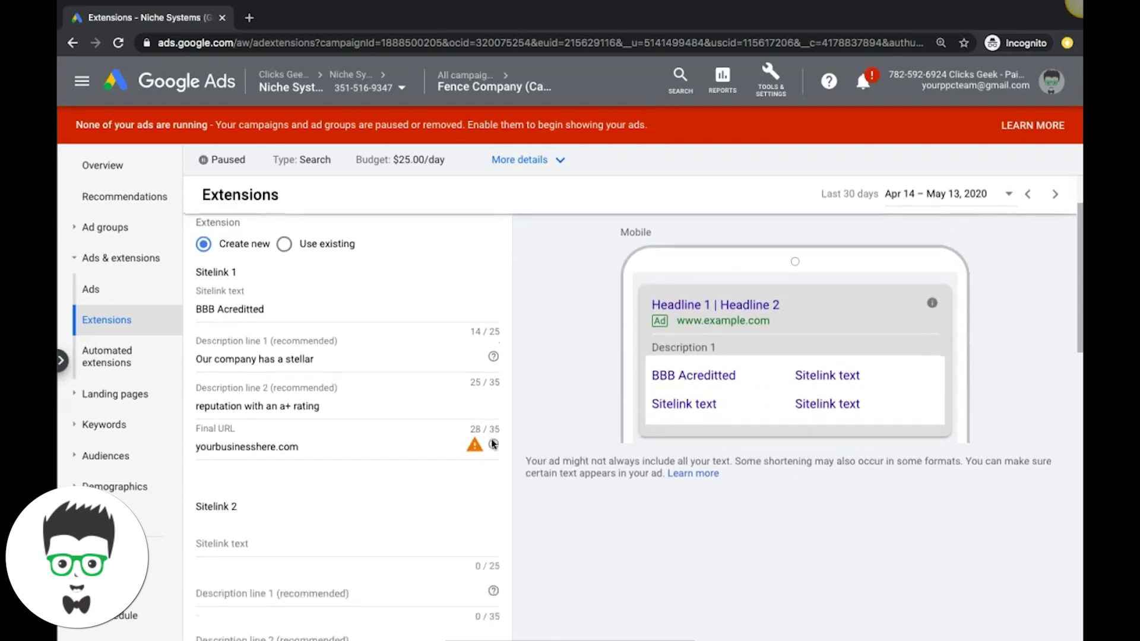
scroll(491, 445, down, 6)
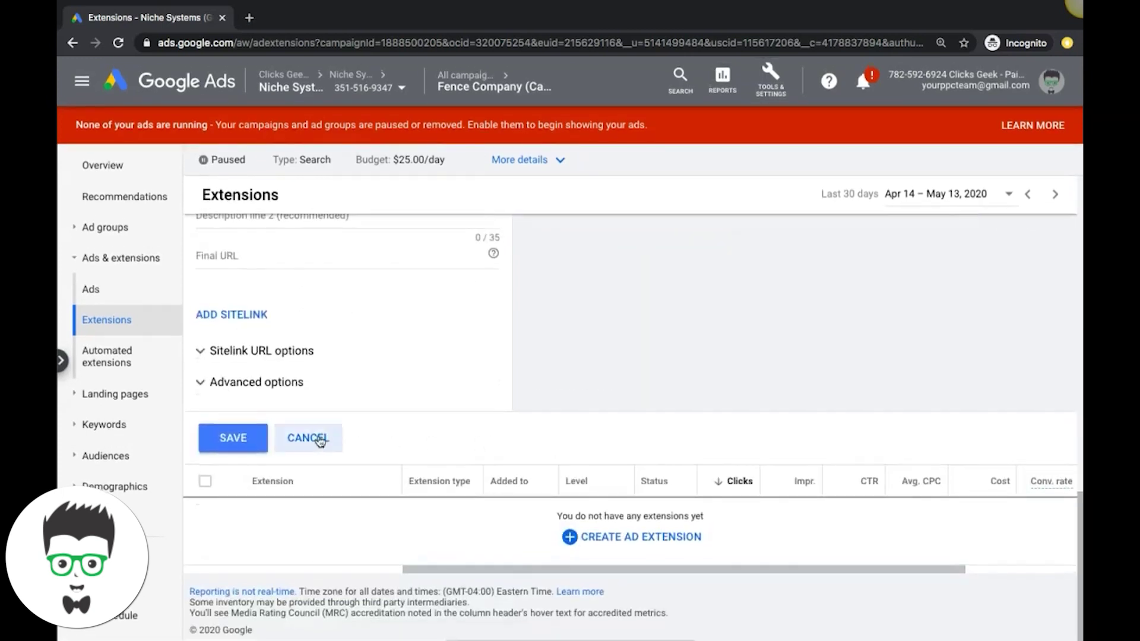
click(320, 439)
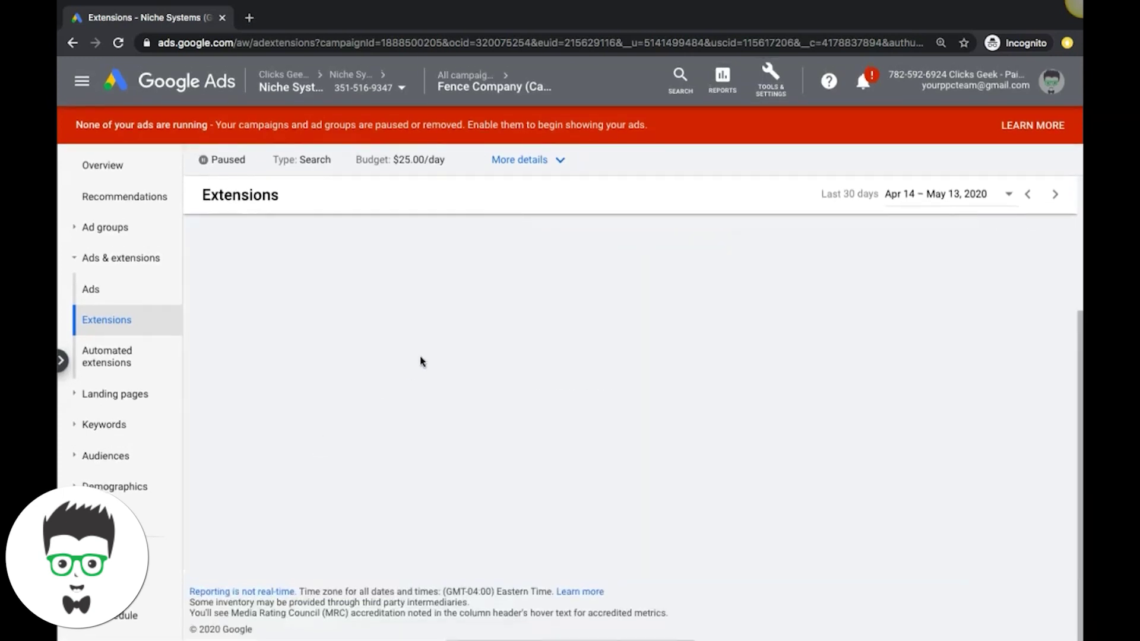
Step: Choose Callout extension from the + extension-type menu
click(204, 236)
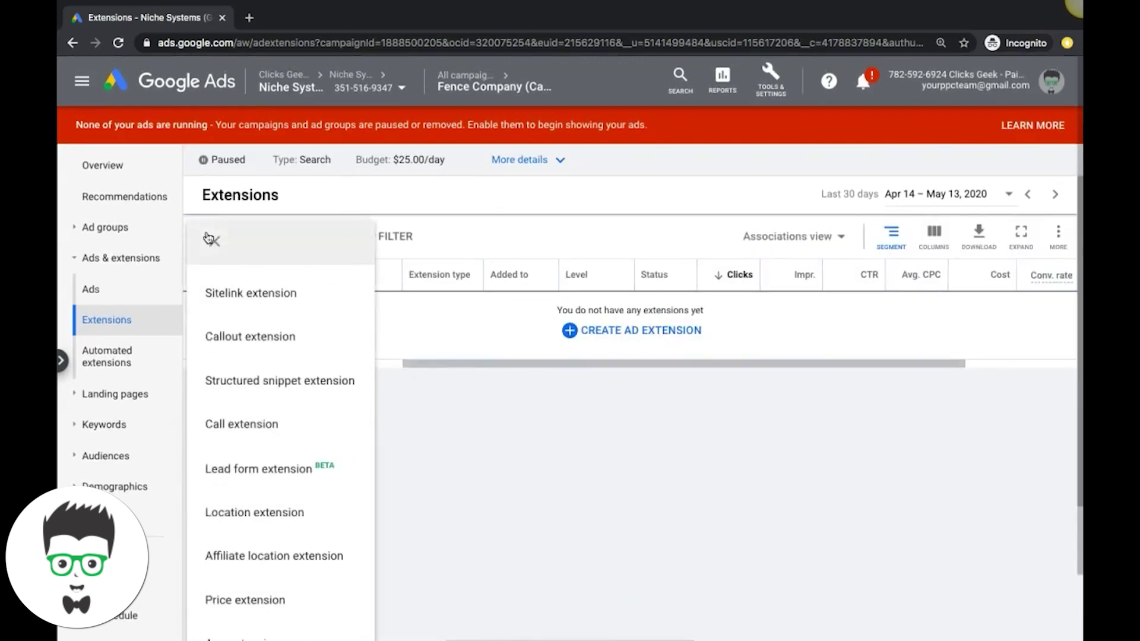
click(277, 344)
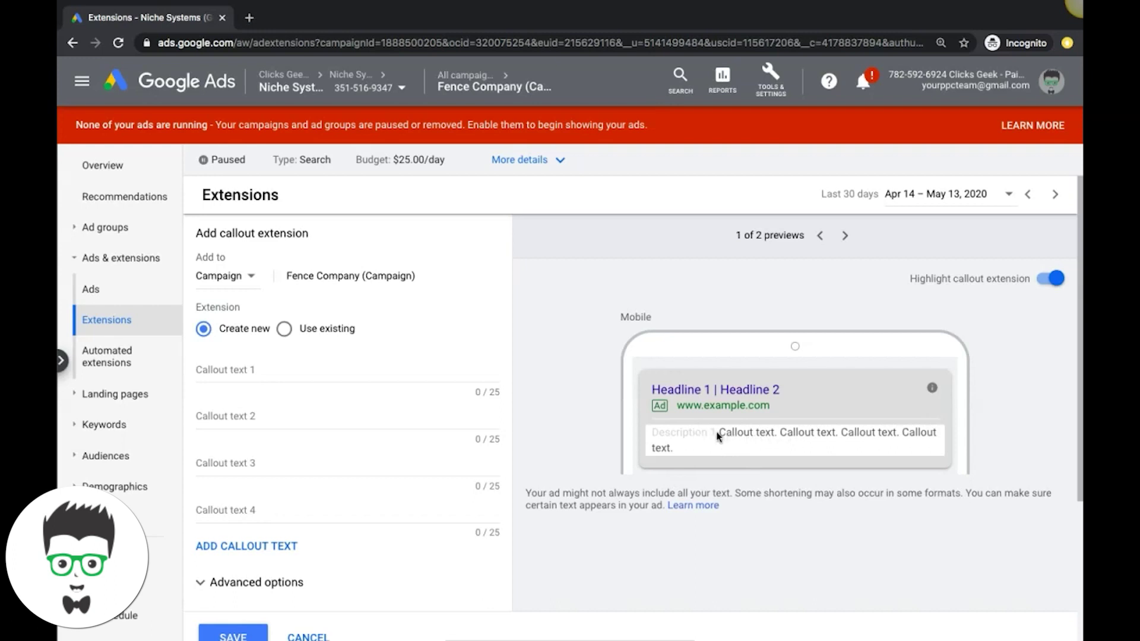
Step: Enter callouts '5 star reviews', 'free estimtes', 'over the phone quote' and 'located in city anme'
click(216, 368)
text(5 s)
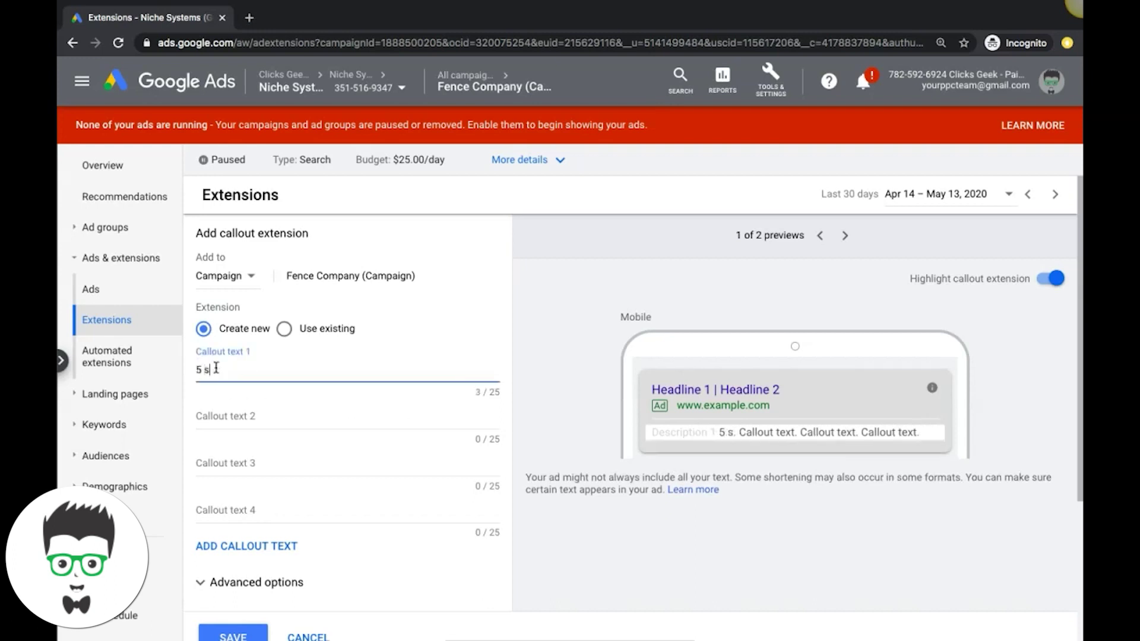
text(tar reviews)
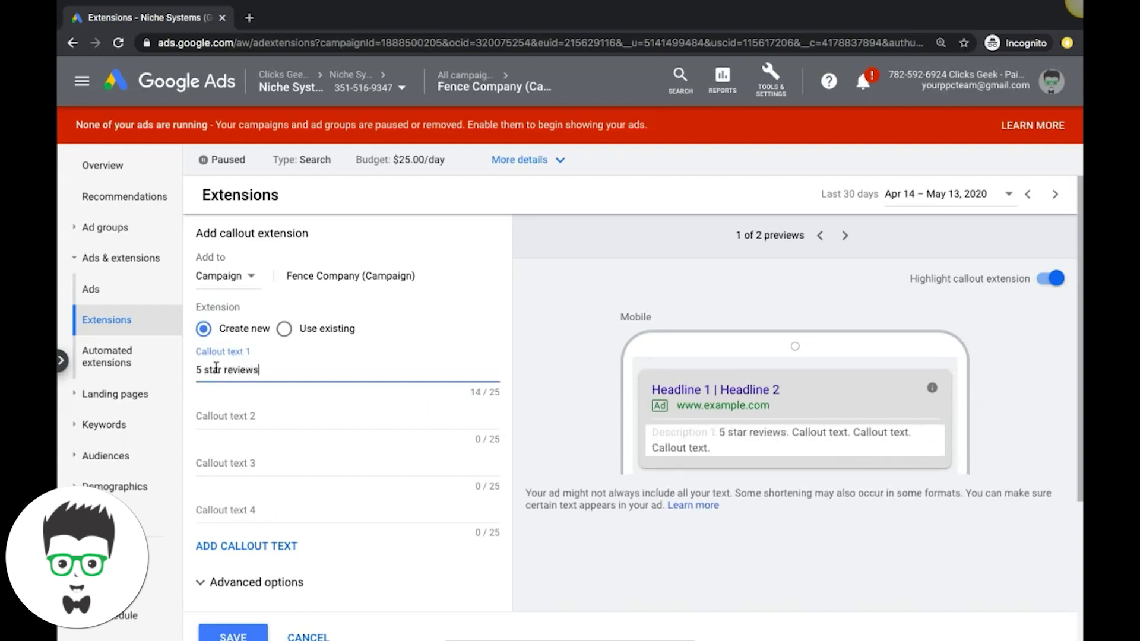
click(204, 420)
text(fr)
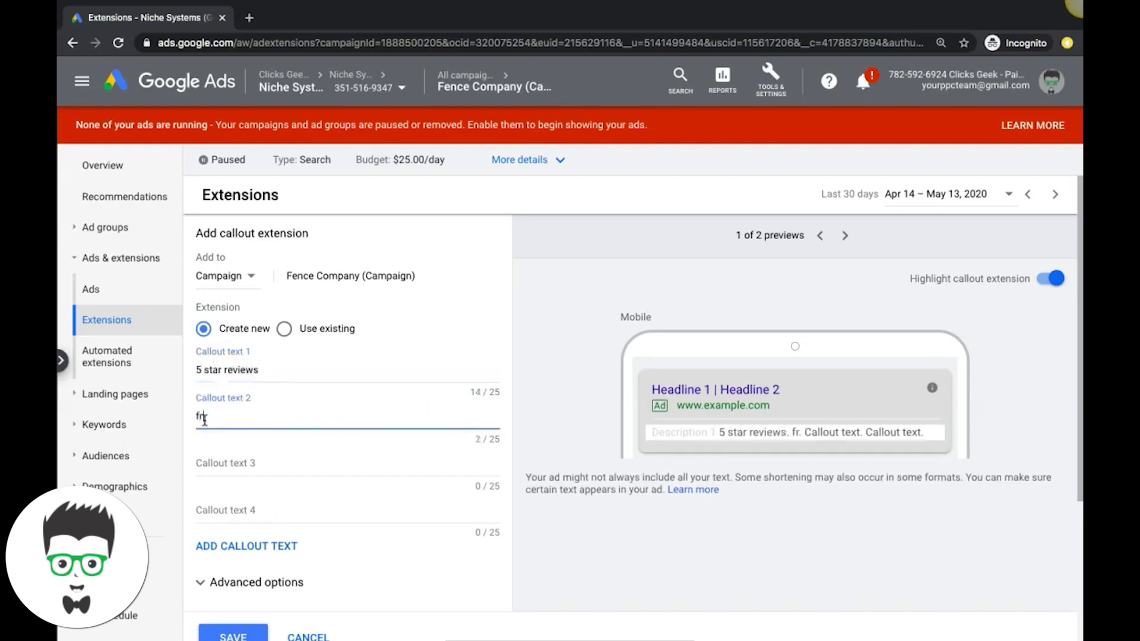
text(ee estimtes)
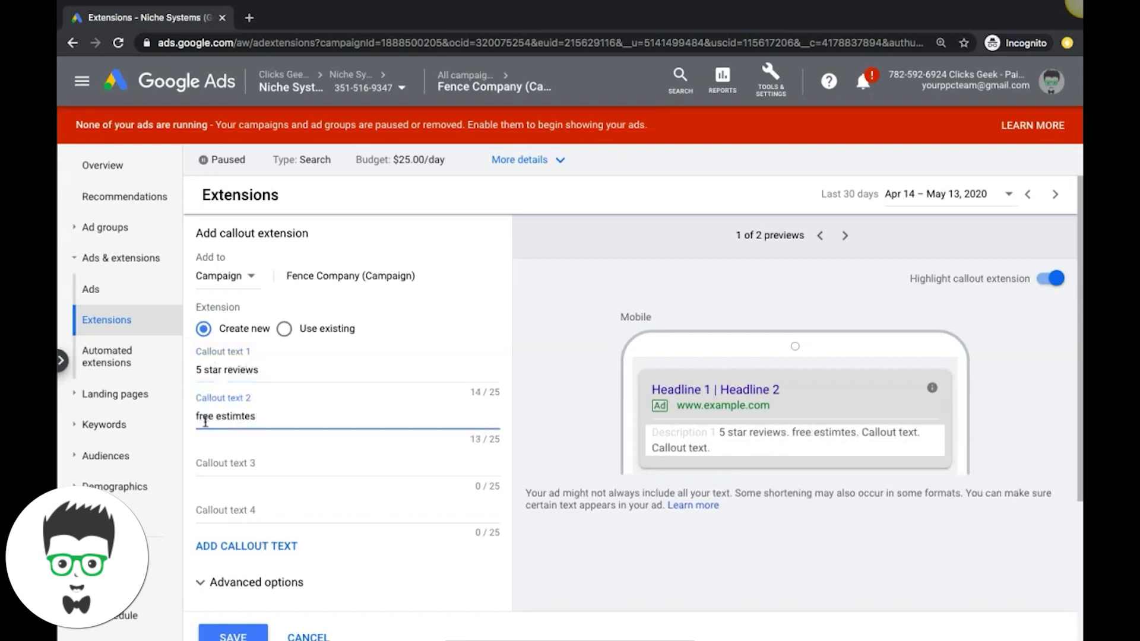
click(209, 461)
text(ove)
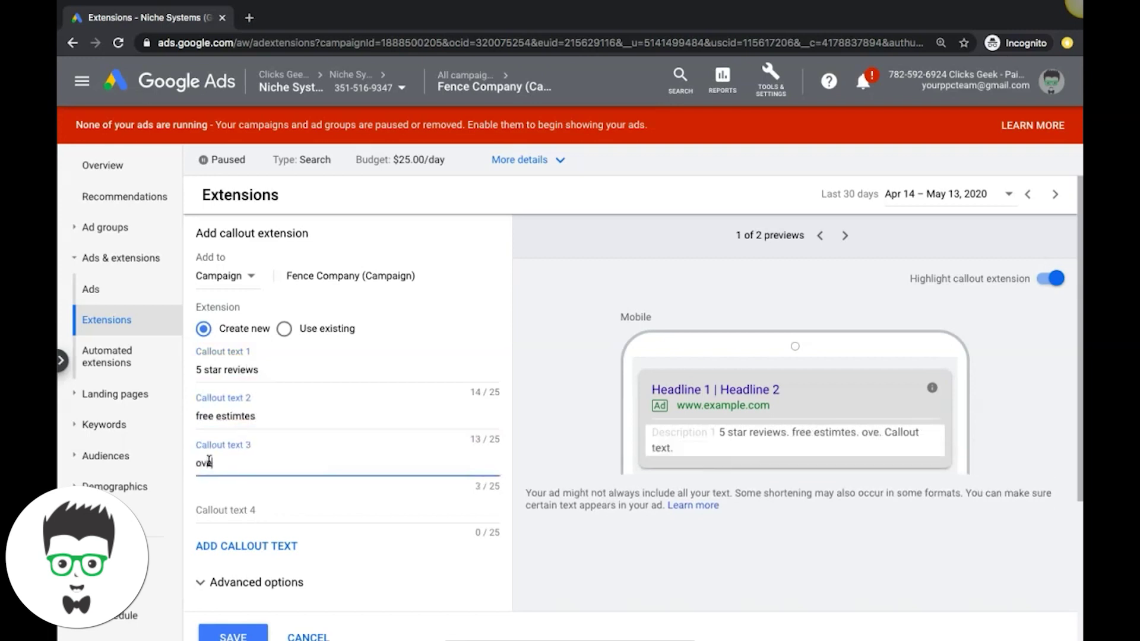
text(r the phone quote)
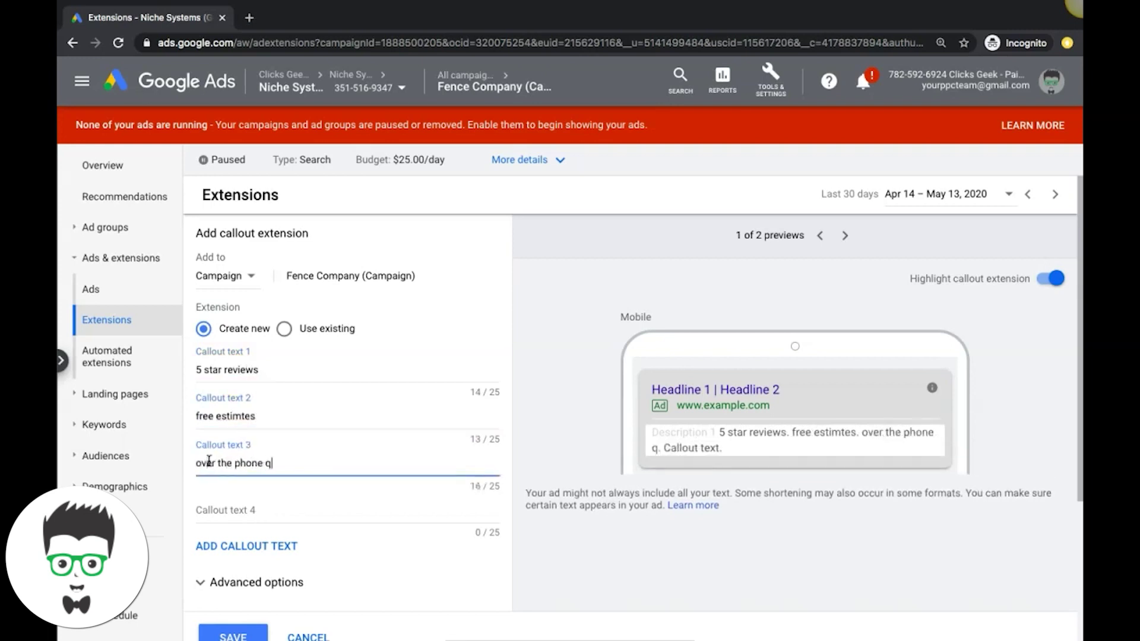
click(225, 509)
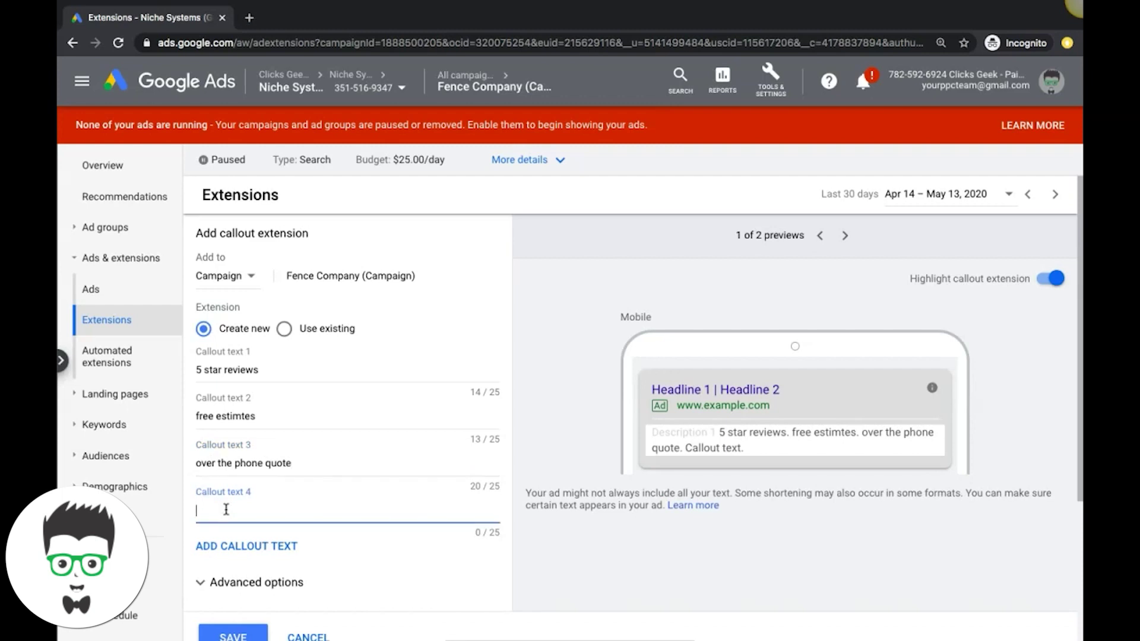
text(located in city anme)
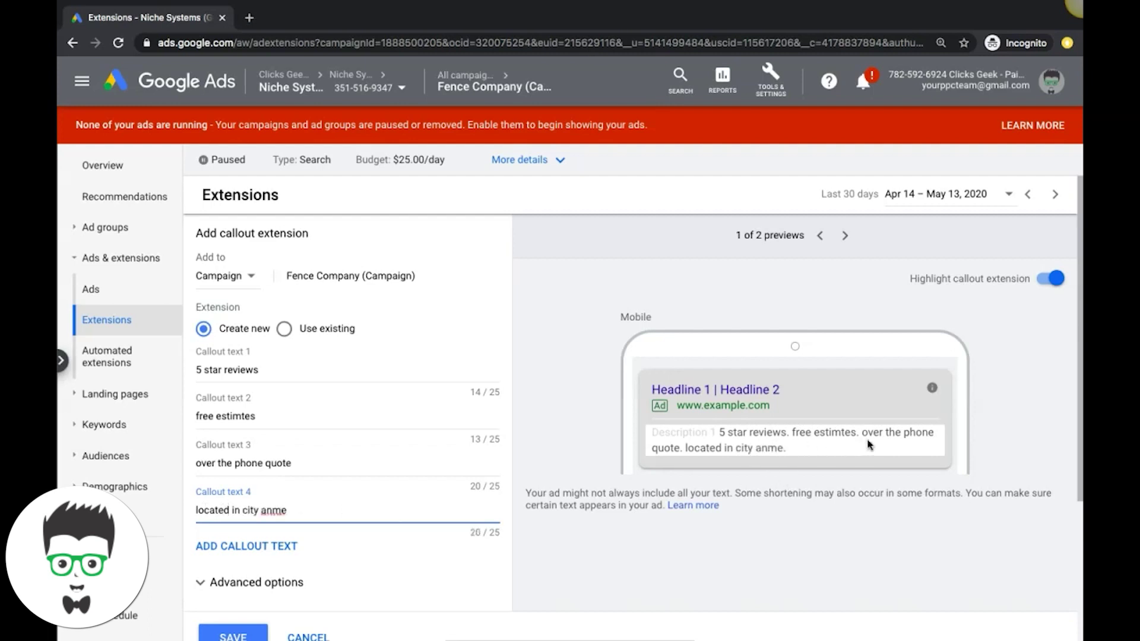
Step: Check the desktop preview, correct callout 4 to 'located in city name', then discard the callout
click(844, 235)
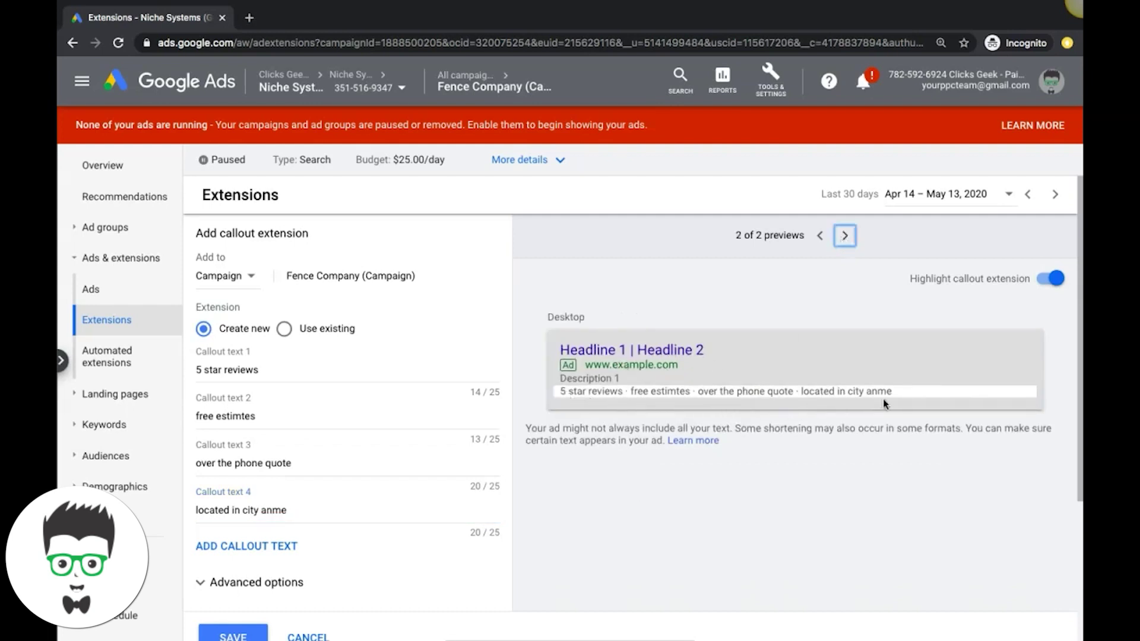
click(303, 510)
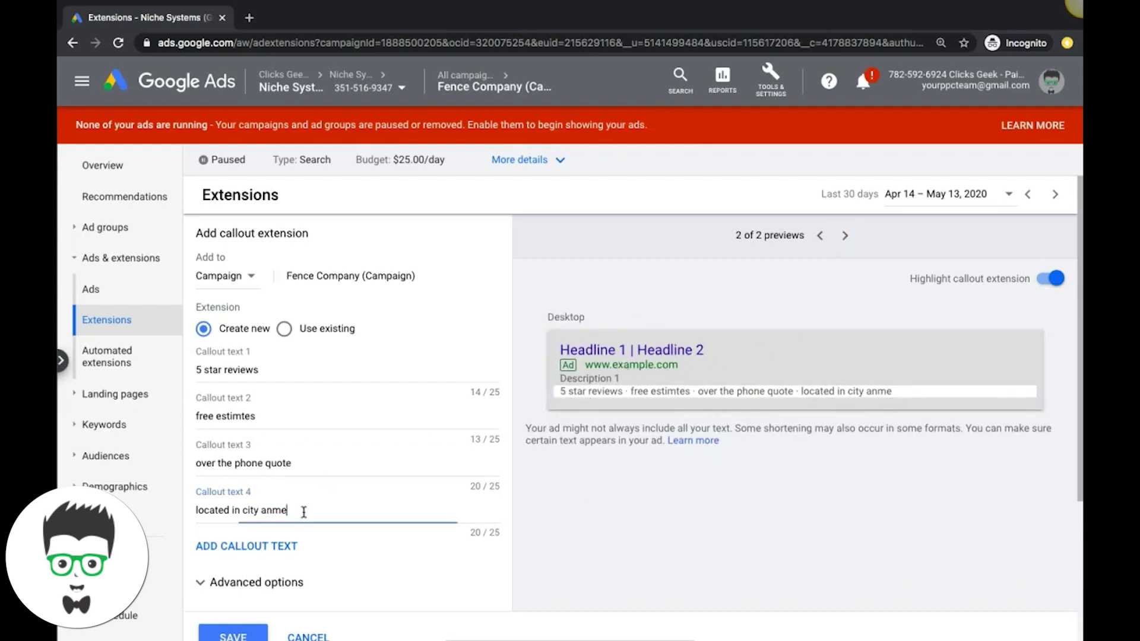
key(BackSpace)
key(BackSpace)
key(BackSpace)
text(ame)
scroll(486, 392, down, 1)
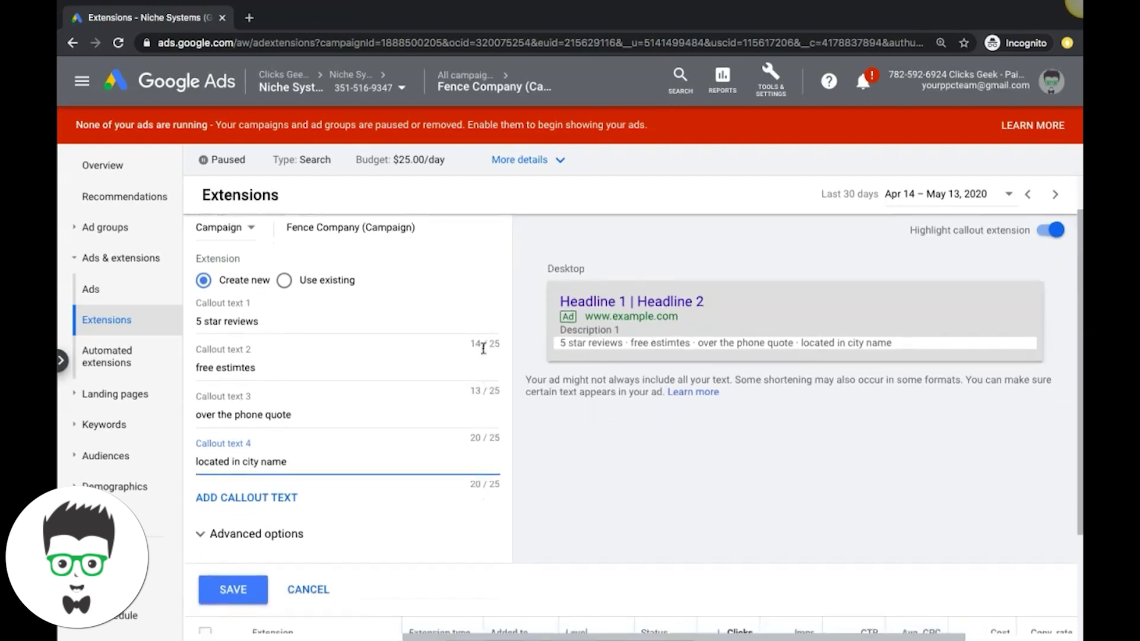
scroll(356, 474, down, 2)
click(318, 510)
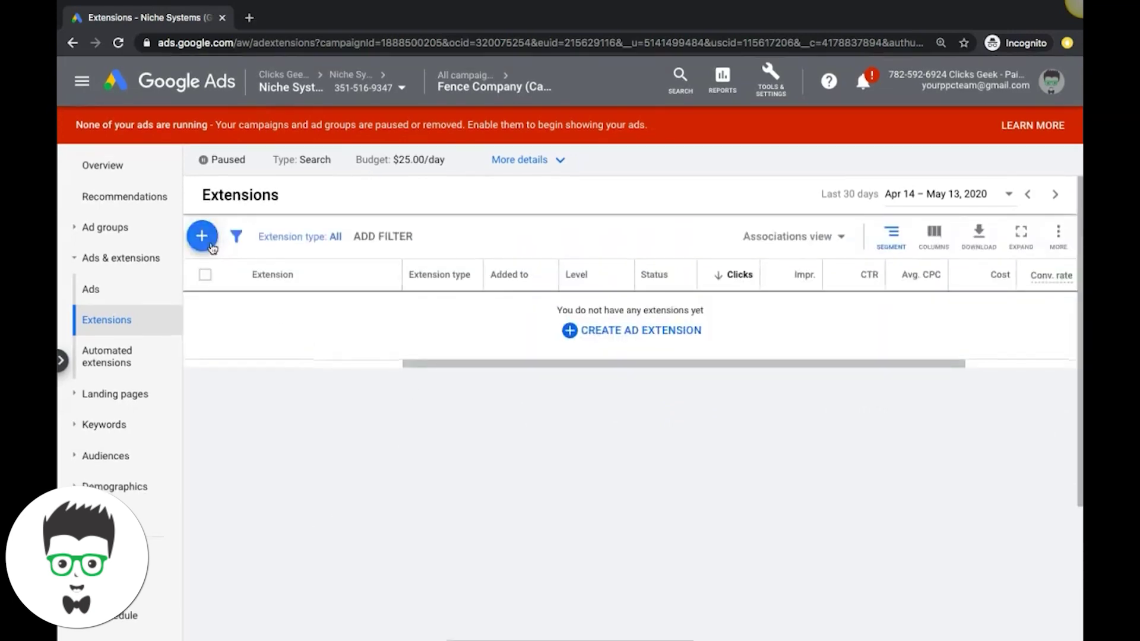
Step: Start a structured snippet with header Destinations, then switch the header to Service catalog
click(202, 237)
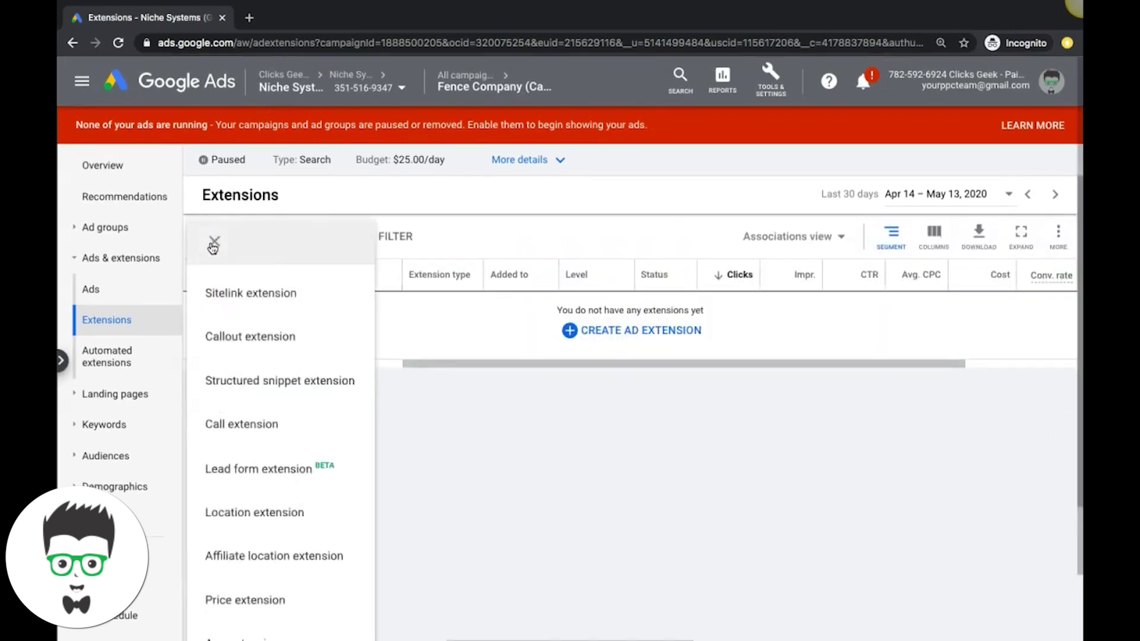
click(256, 385)
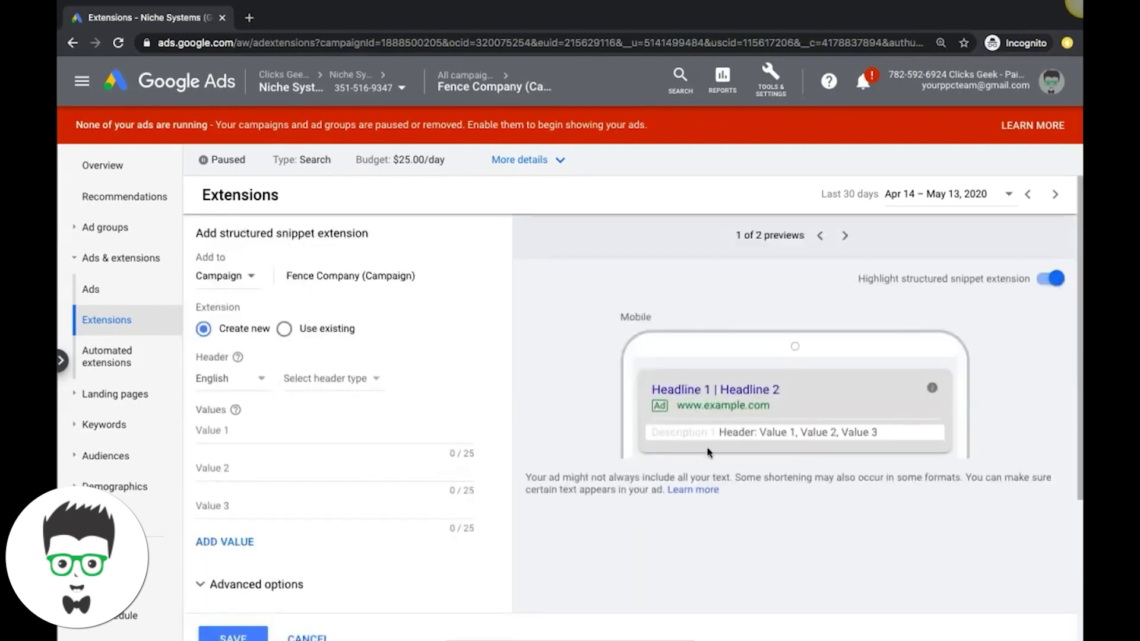
click(326, 380)
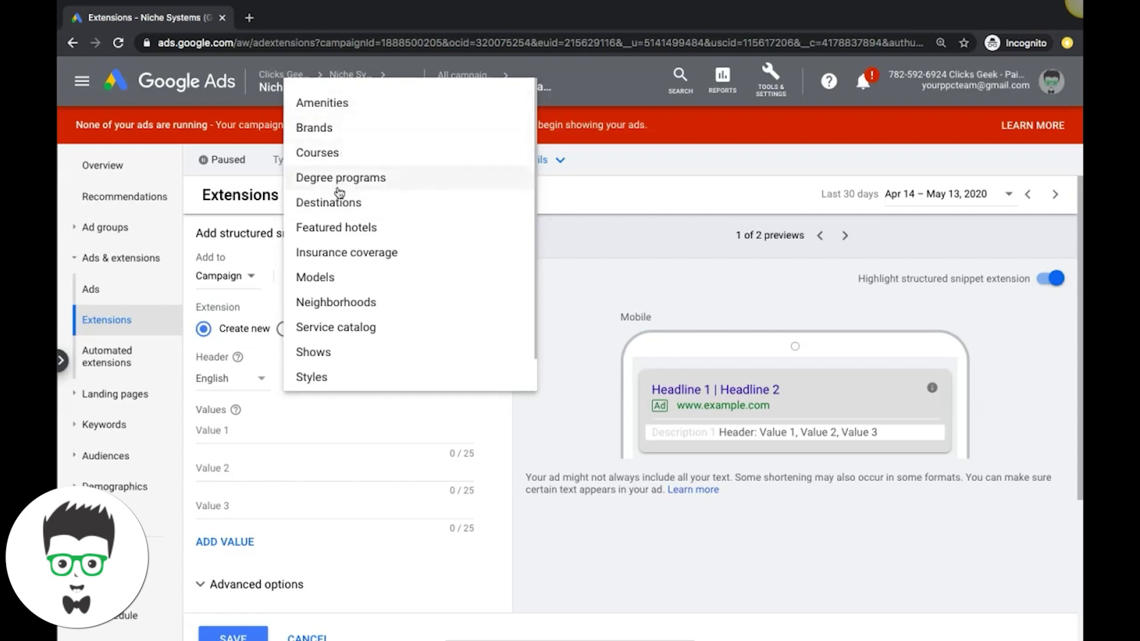
click(355, 206)
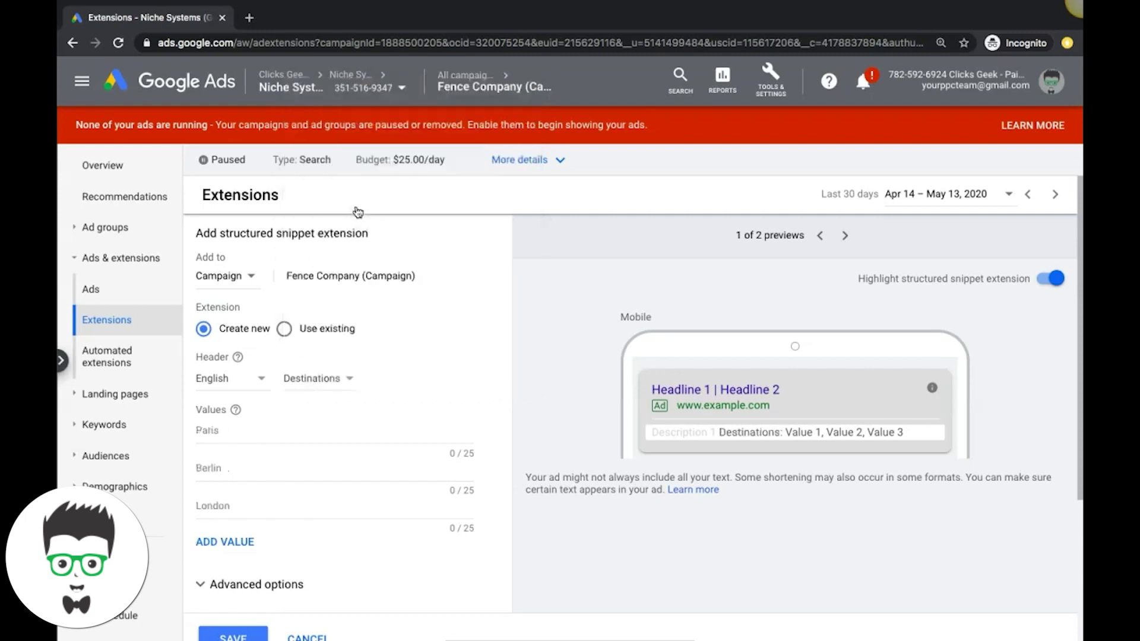
click(320, 379)
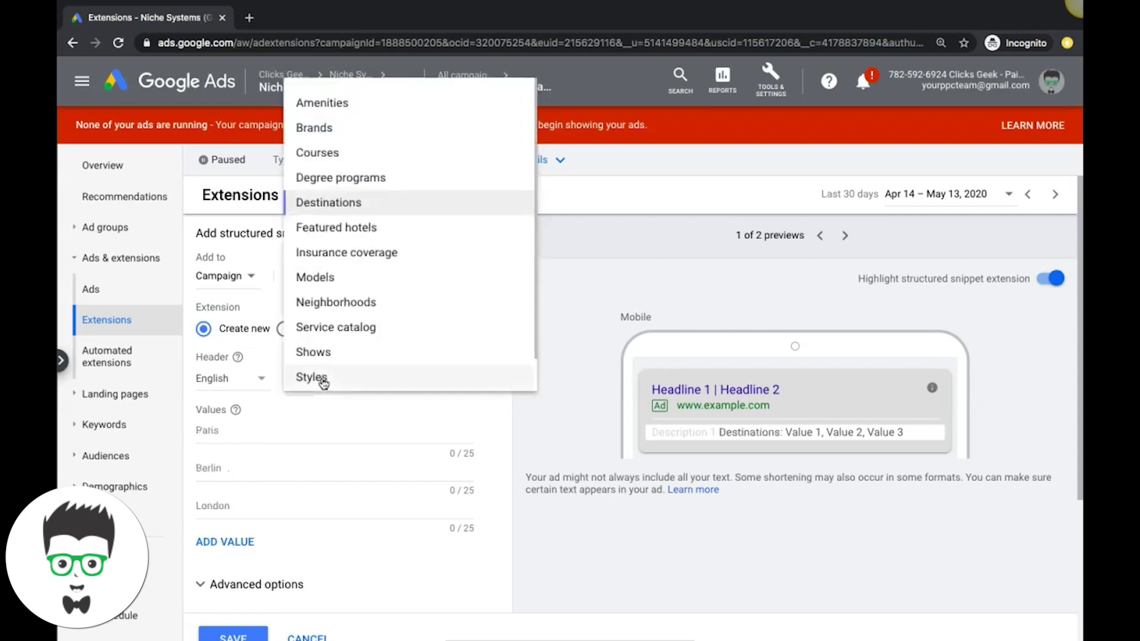
click(360, 330)
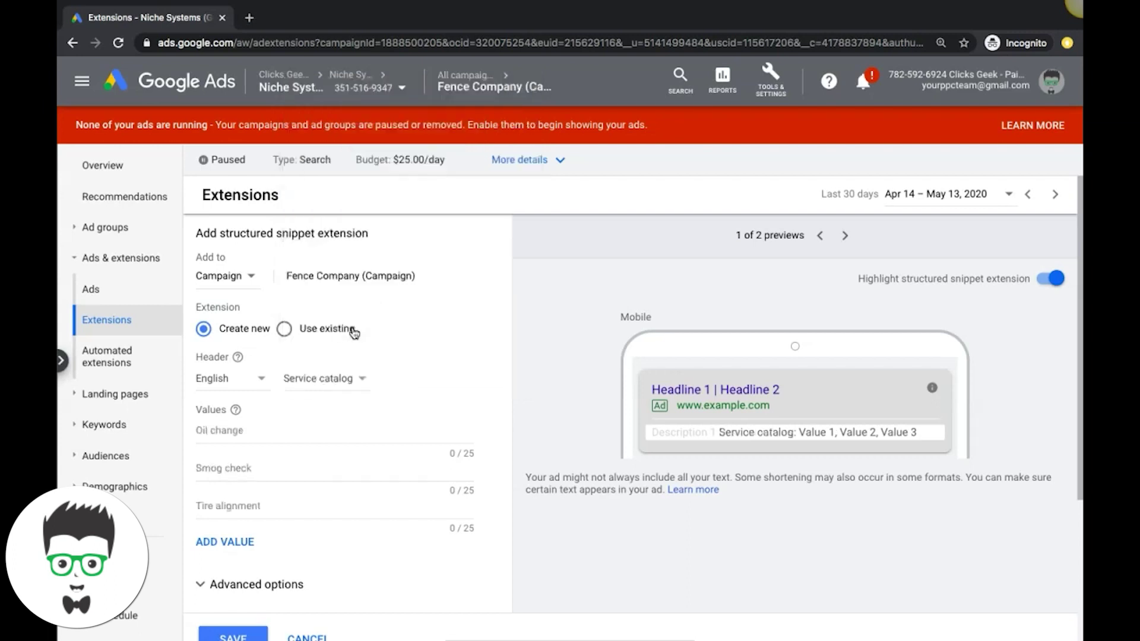
Step: Enter snippet values 'wood fences', 'chain link' and 'vinyl fencing'
click(255, 430)
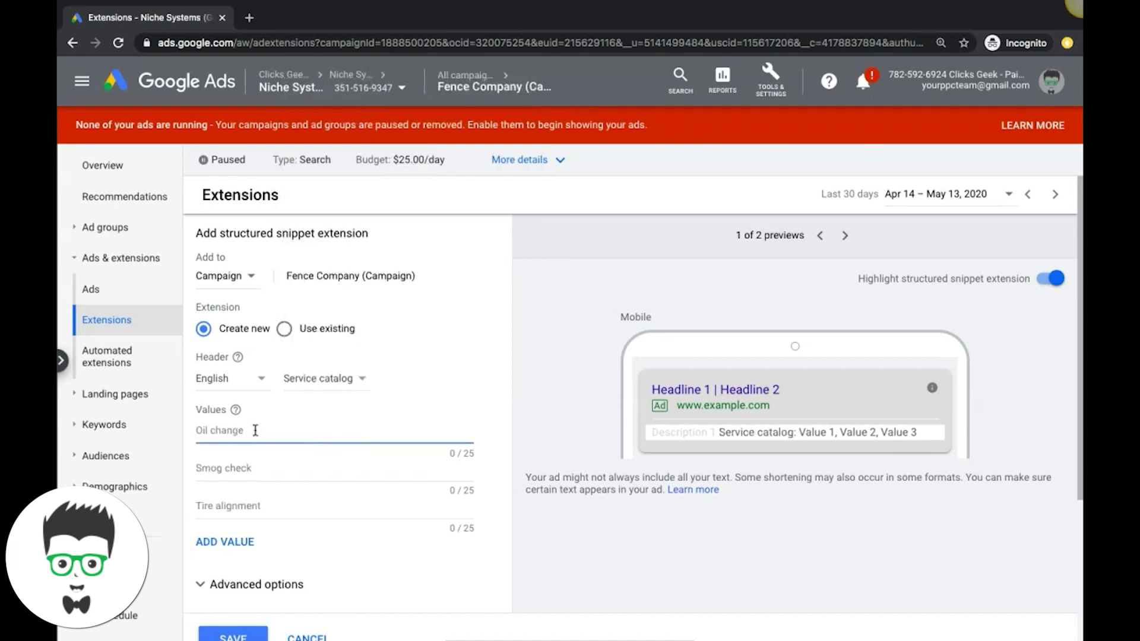
text(wood fences)
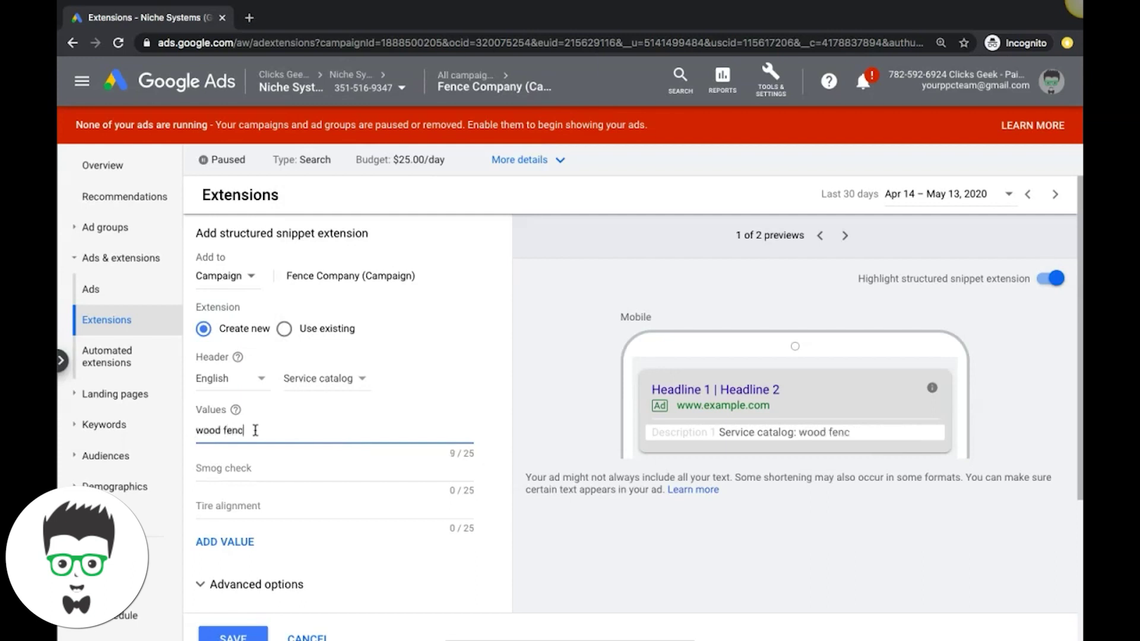
click(228, 462)
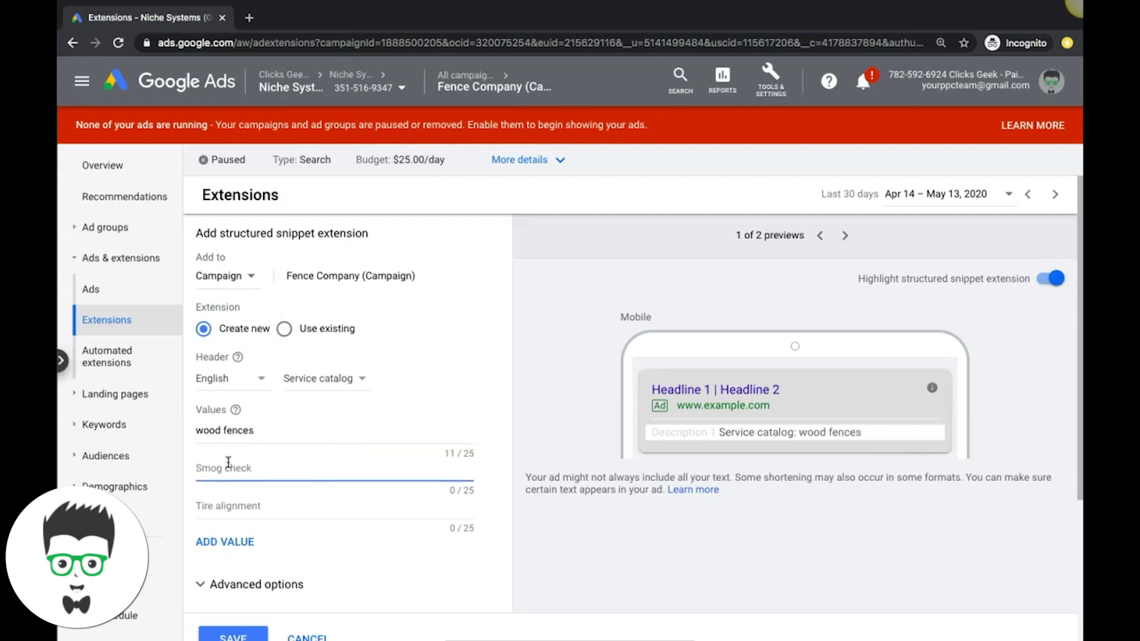
text(chain link)
click(224, 506)
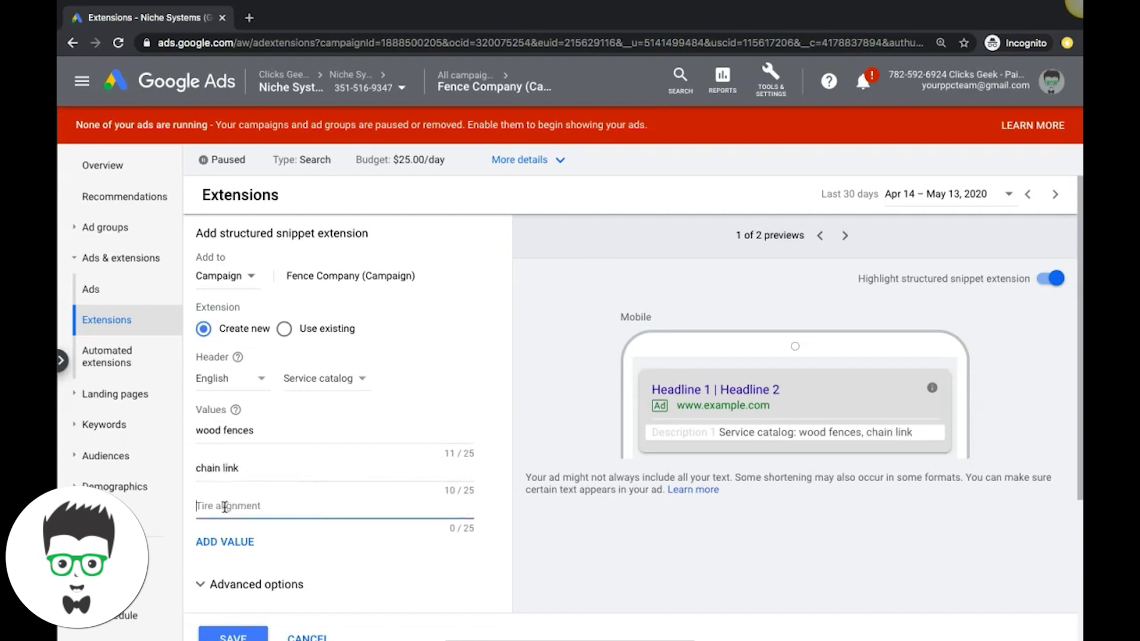
text(vinyl f)
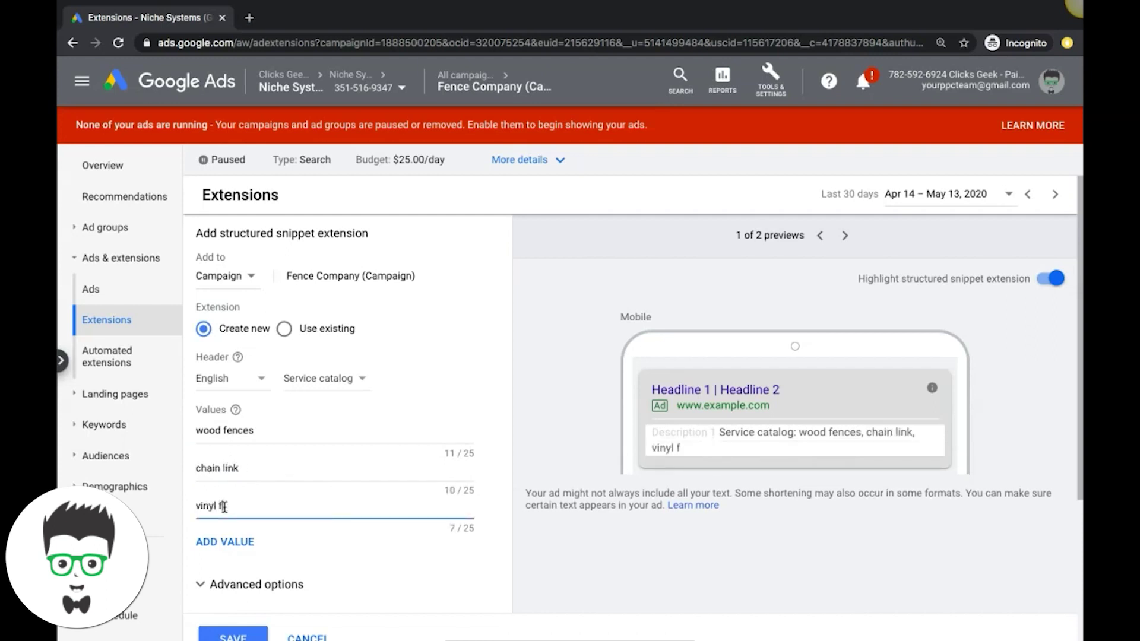
text(encing)
Step: Add extra empty value slots until the snippet has ten
click(225, 542)
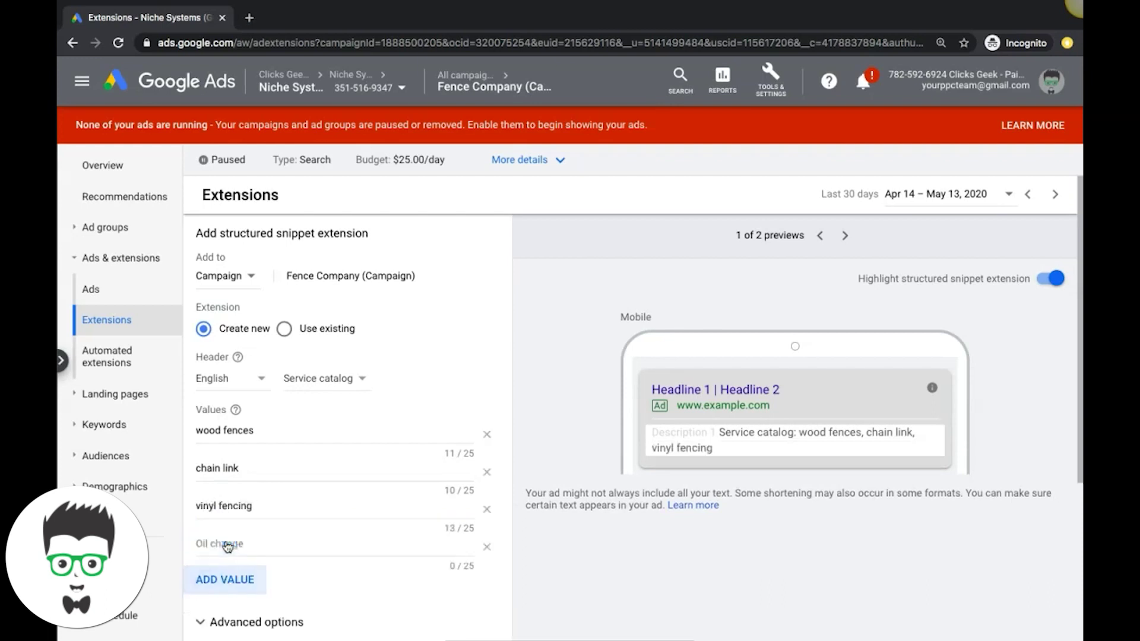
click(228, 579)
scroll(368, 460, down, 4)
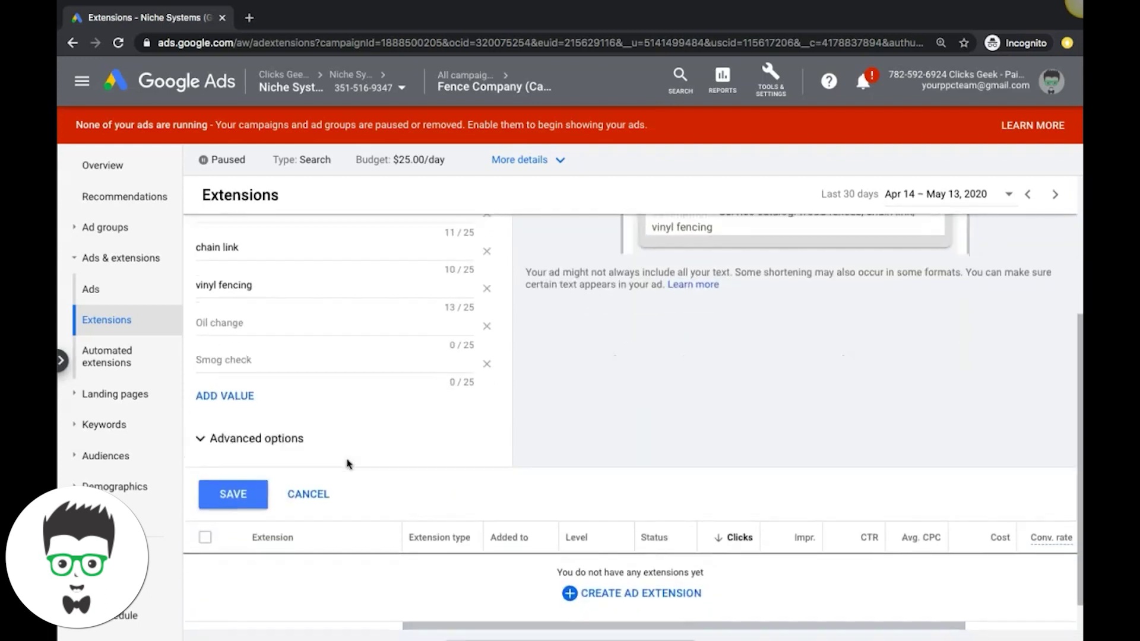
click(245, 400)
click(235, 442)
click(230, 475)
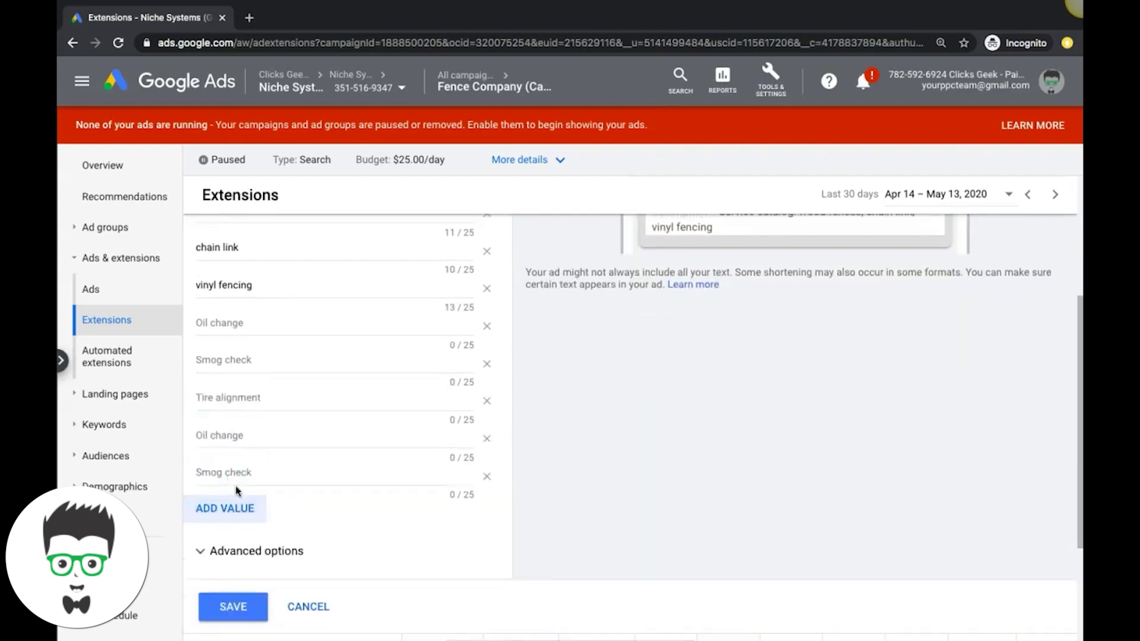
click(229, 509)
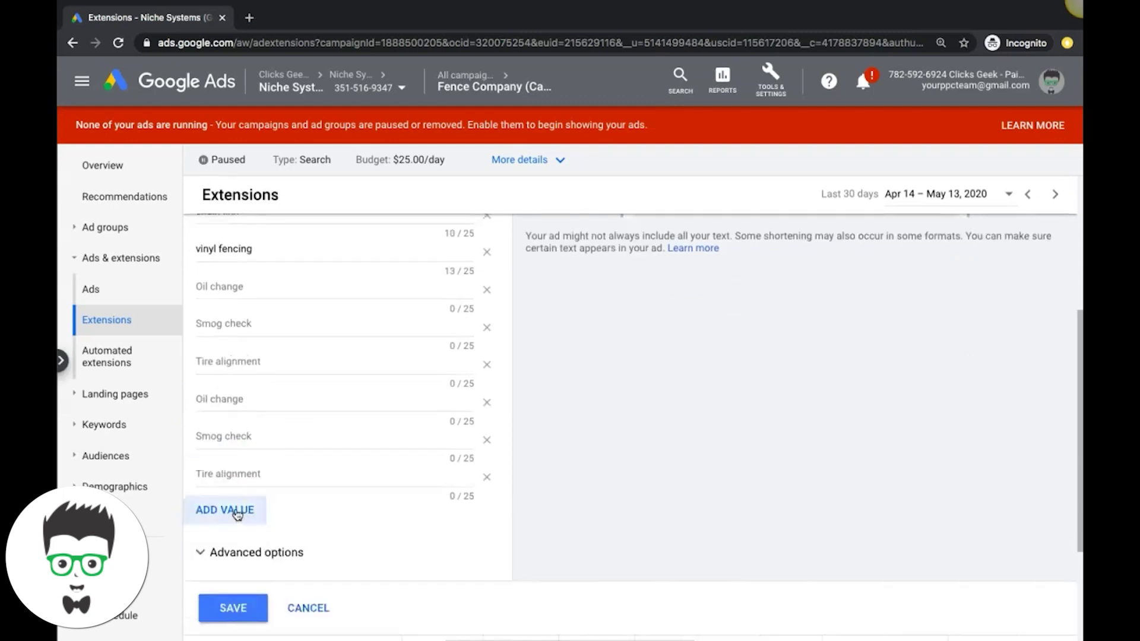
click(237, 513)
scroll(342, 490, up, 1)
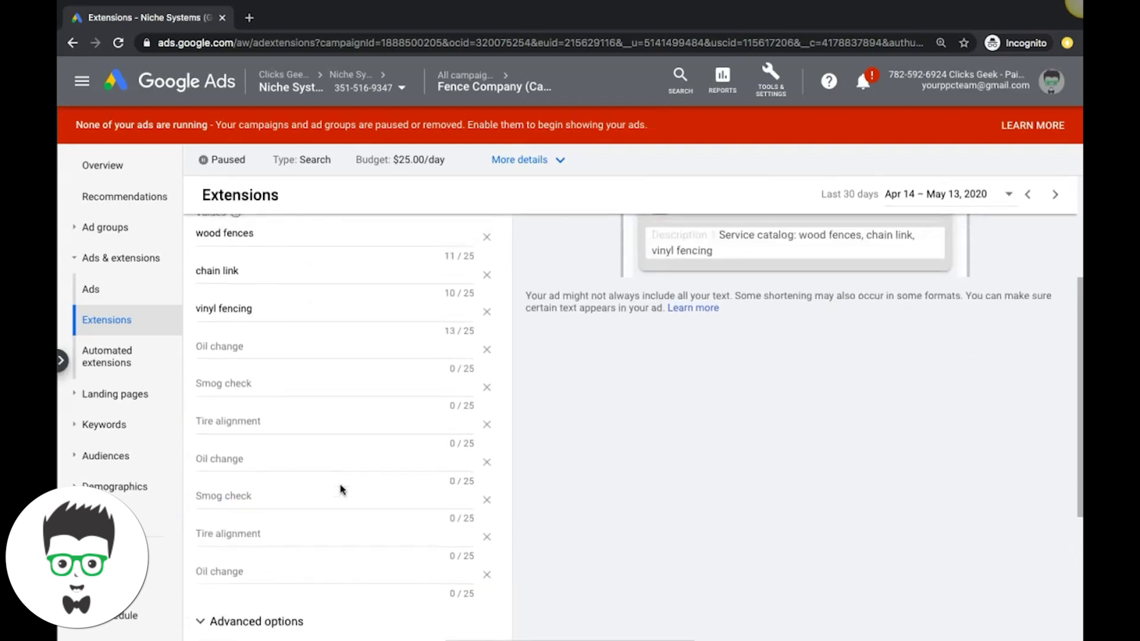
scroll(346, 300, up, 2)
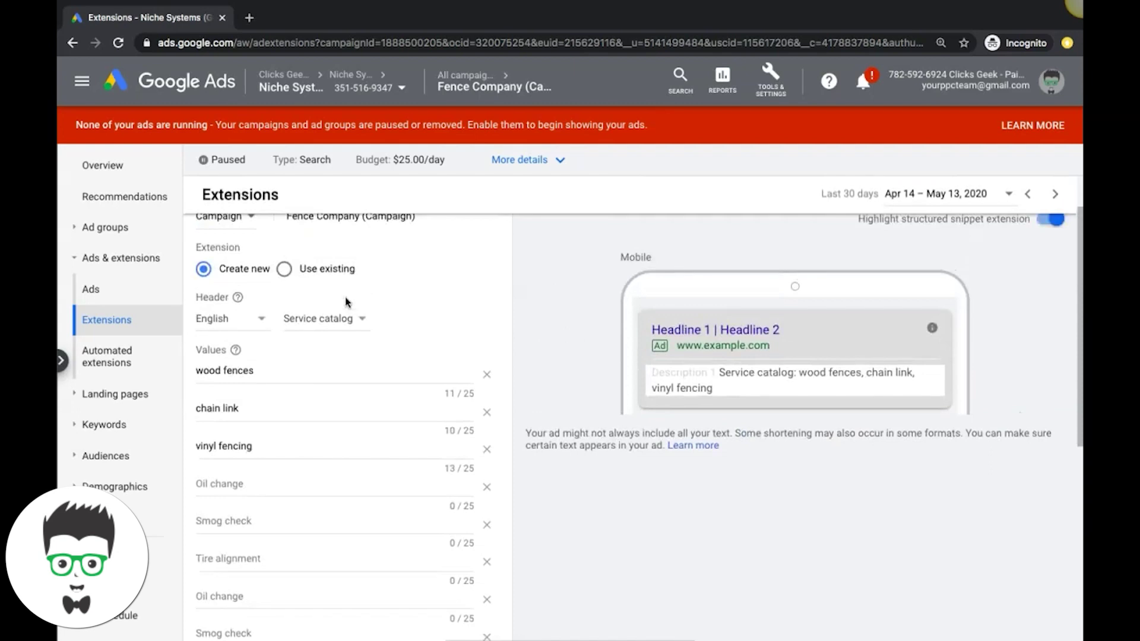
scroll(346, 303, down, 3)
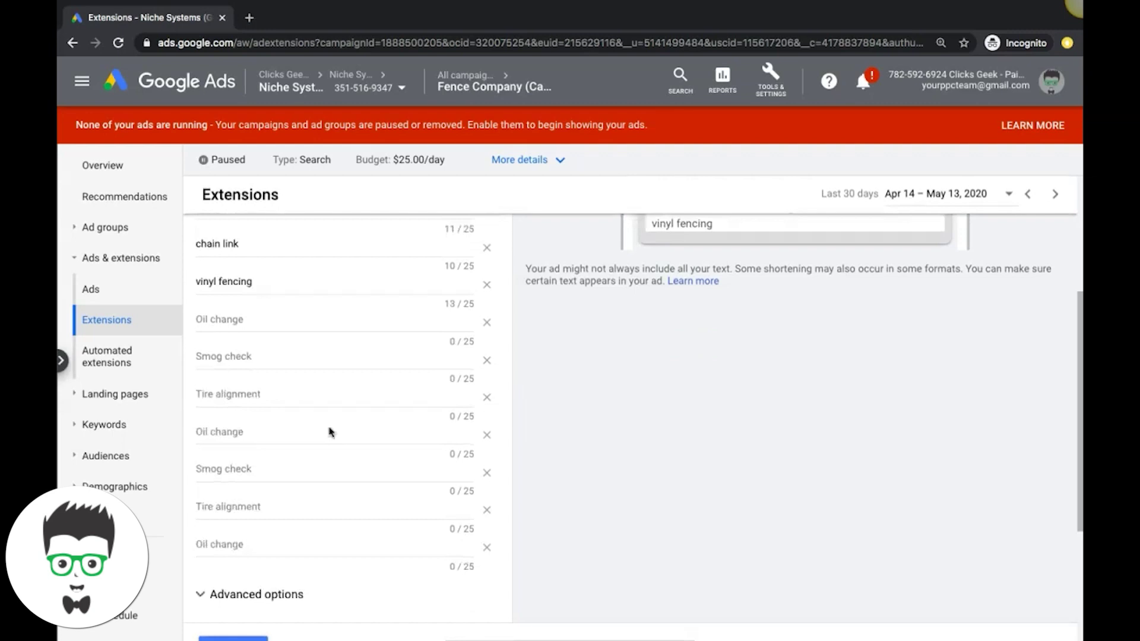
scroll(331, 431, up, 4)
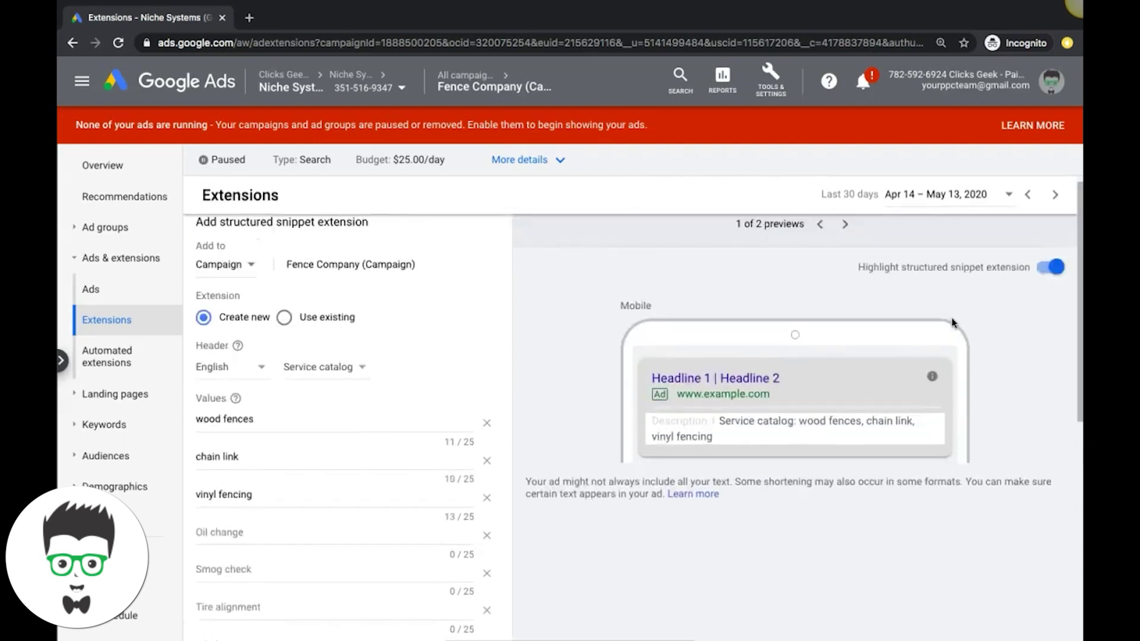
Step: Compare the desktop and mobile previews, then discard the snippet unsaved
click(845, 226)
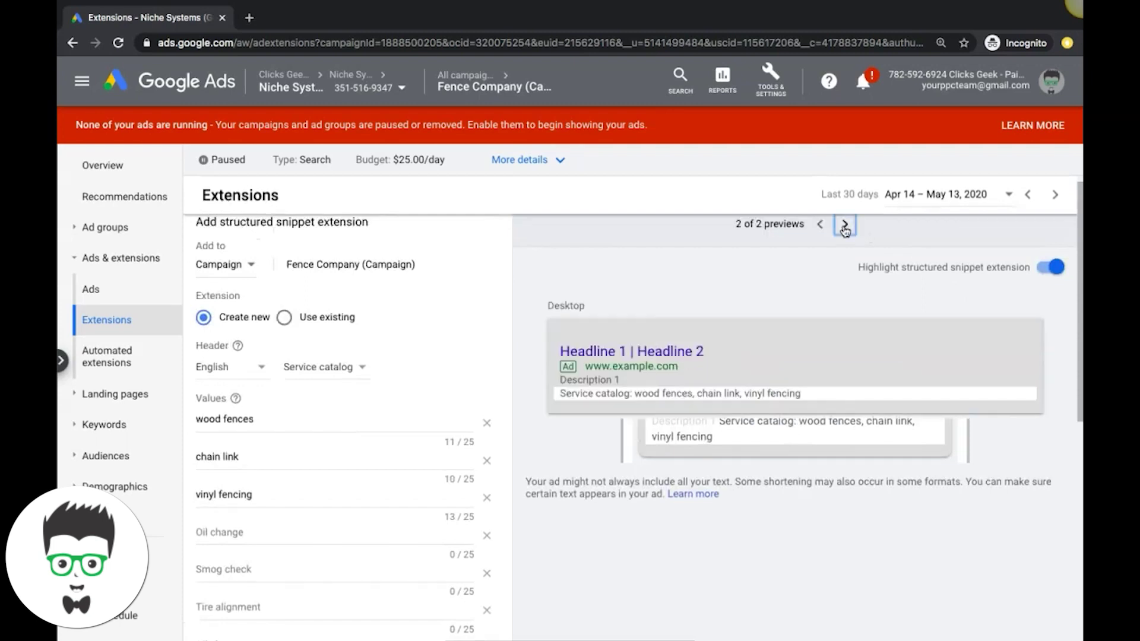
click(846, 228)
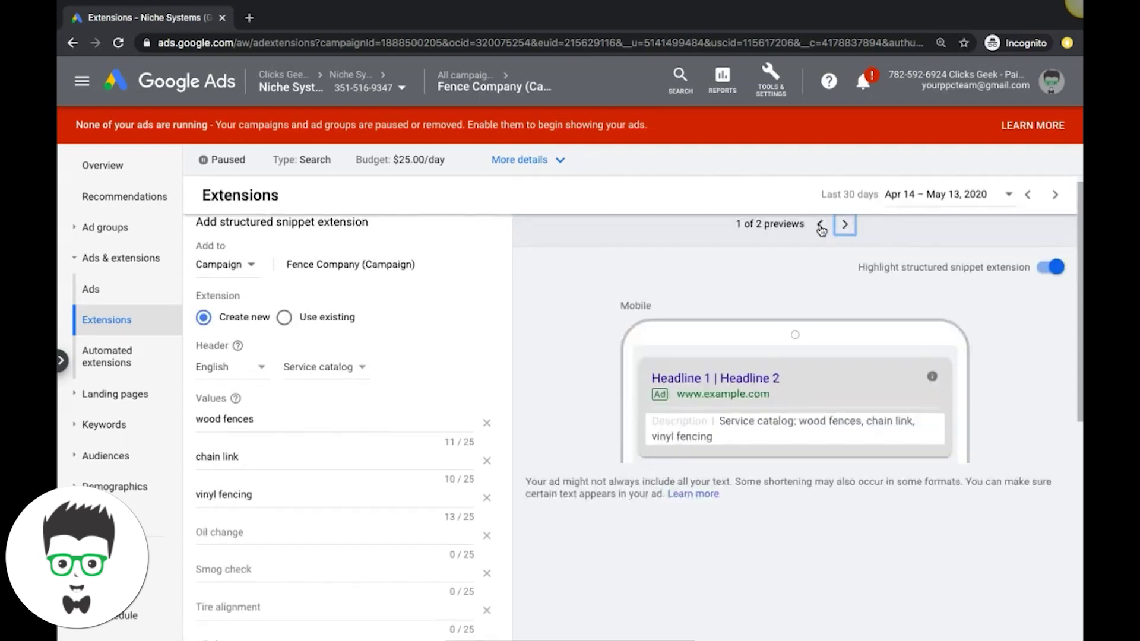
scroll(400, 374, down, 5)
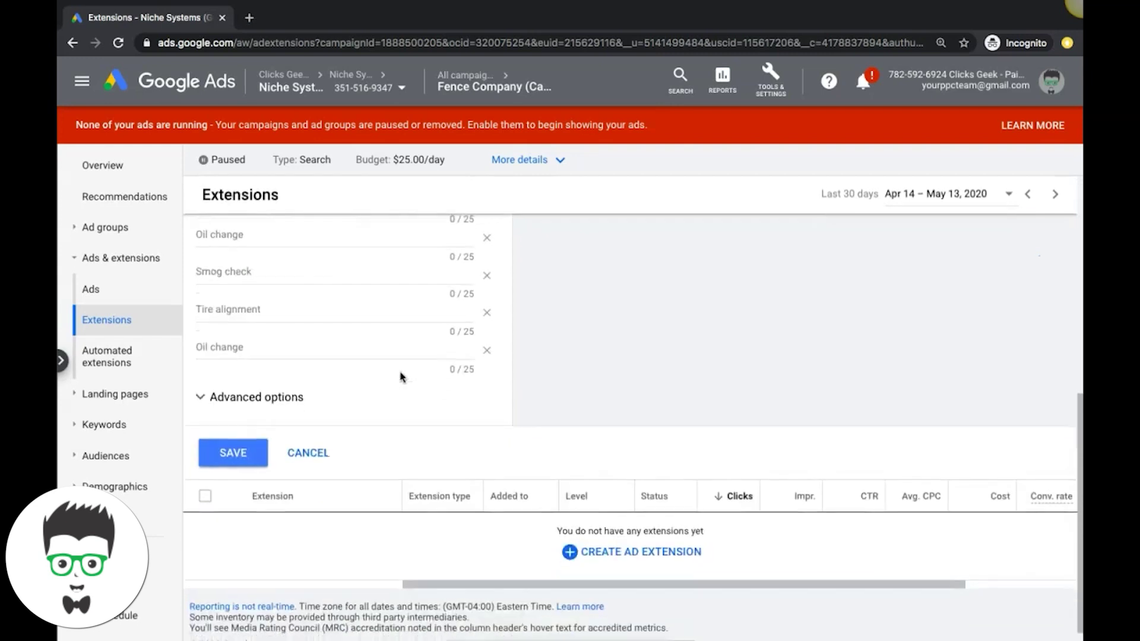
click(311, 453)
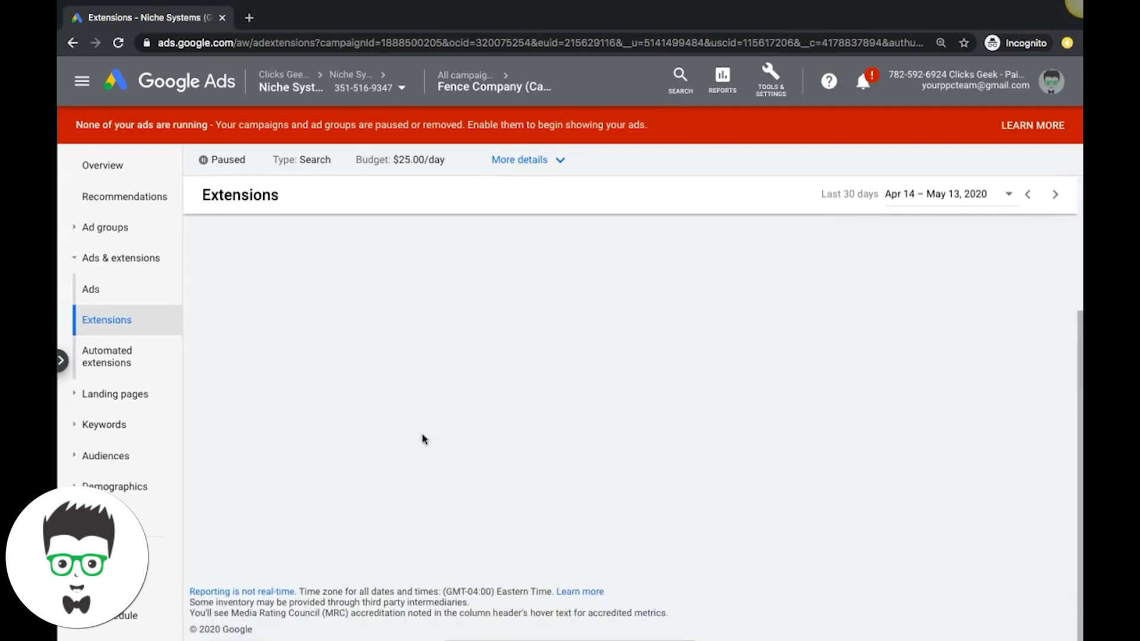
Step: Start a call extension and enter a sample phone number
click(208, 235)
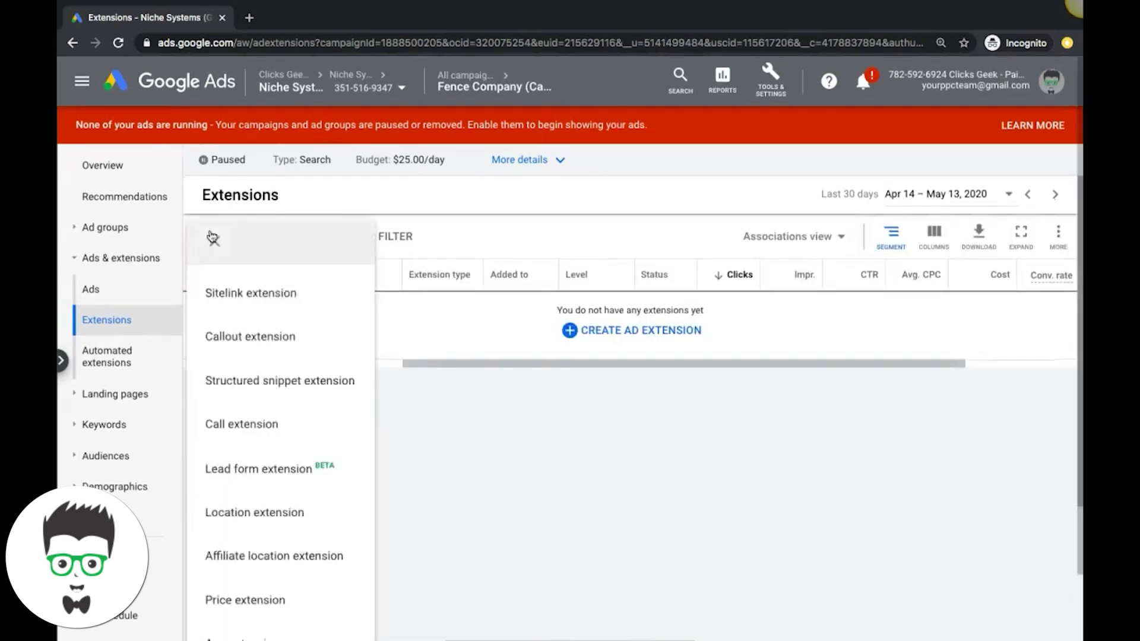
click(269, 425)
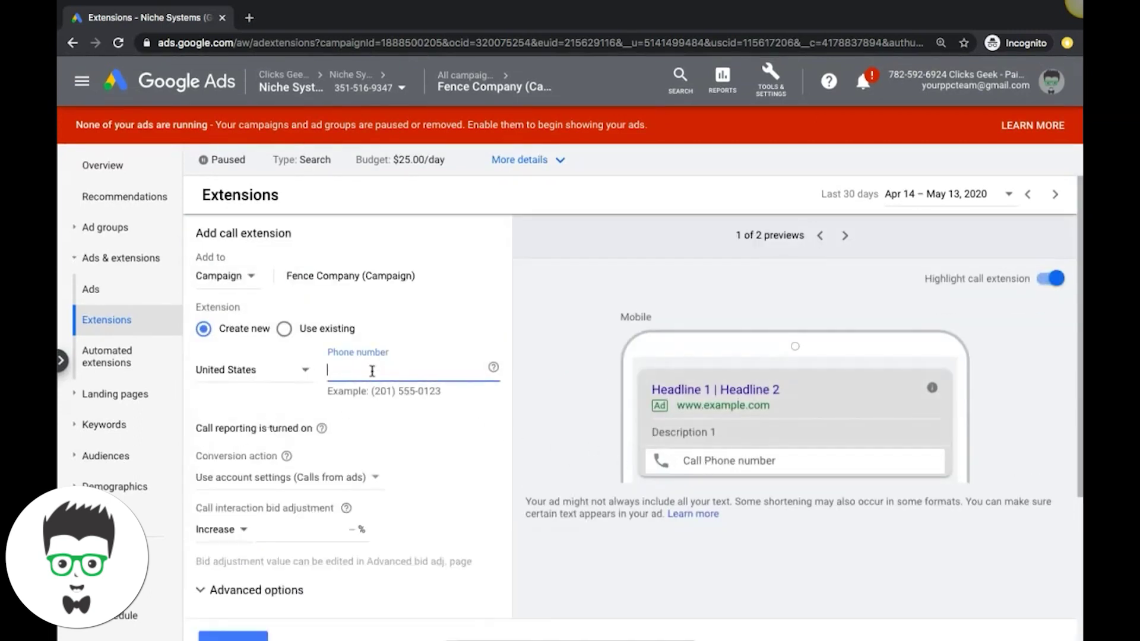
text((555) 555-5555)
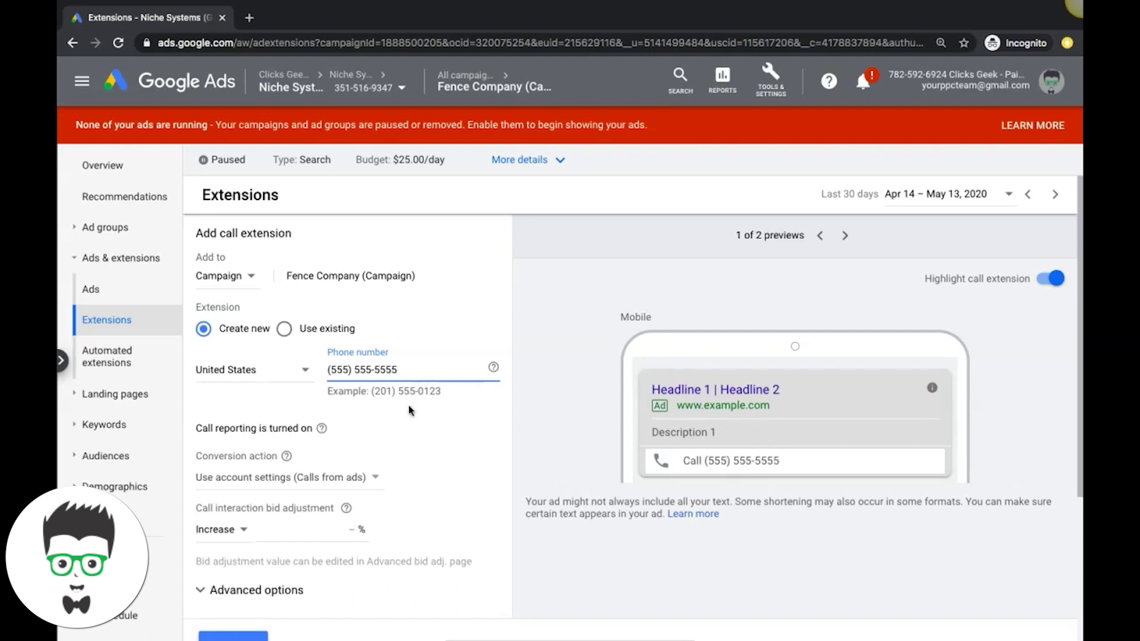
Step: Set the call extension's conversion action to Call Extension LEAD
scroll(399, 411, down, 1)
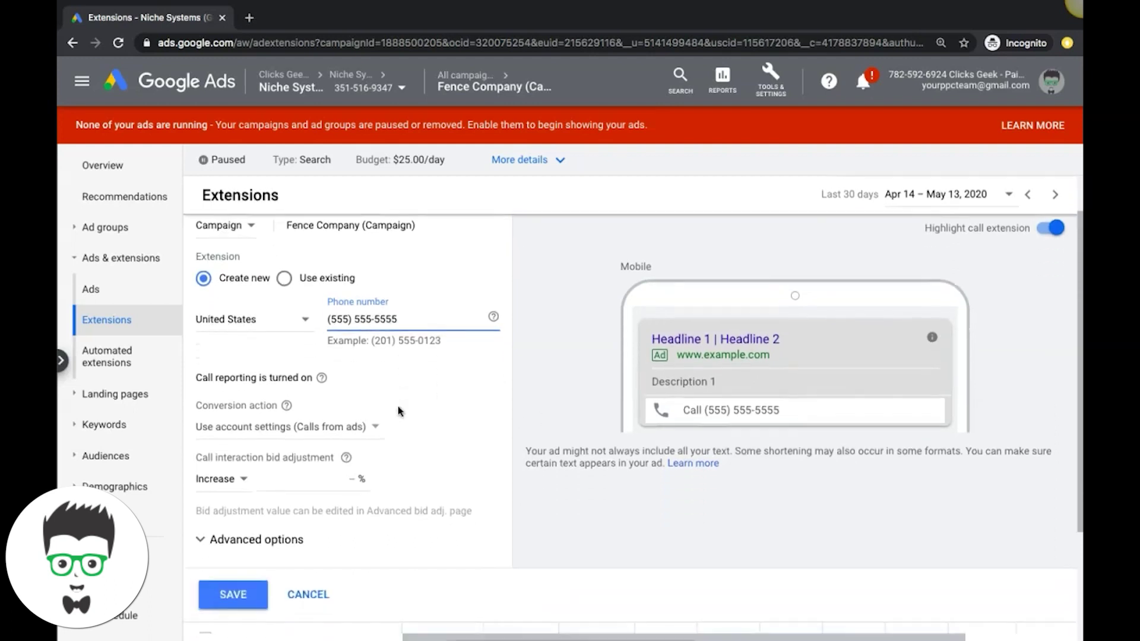
click(330, 429)
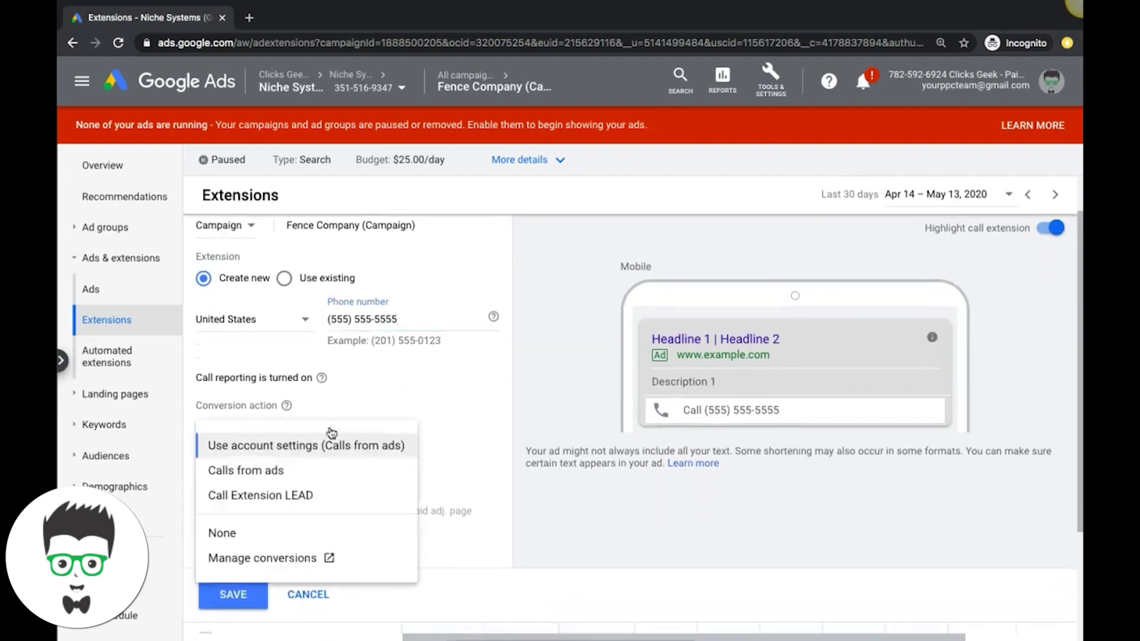
click(295, 504)
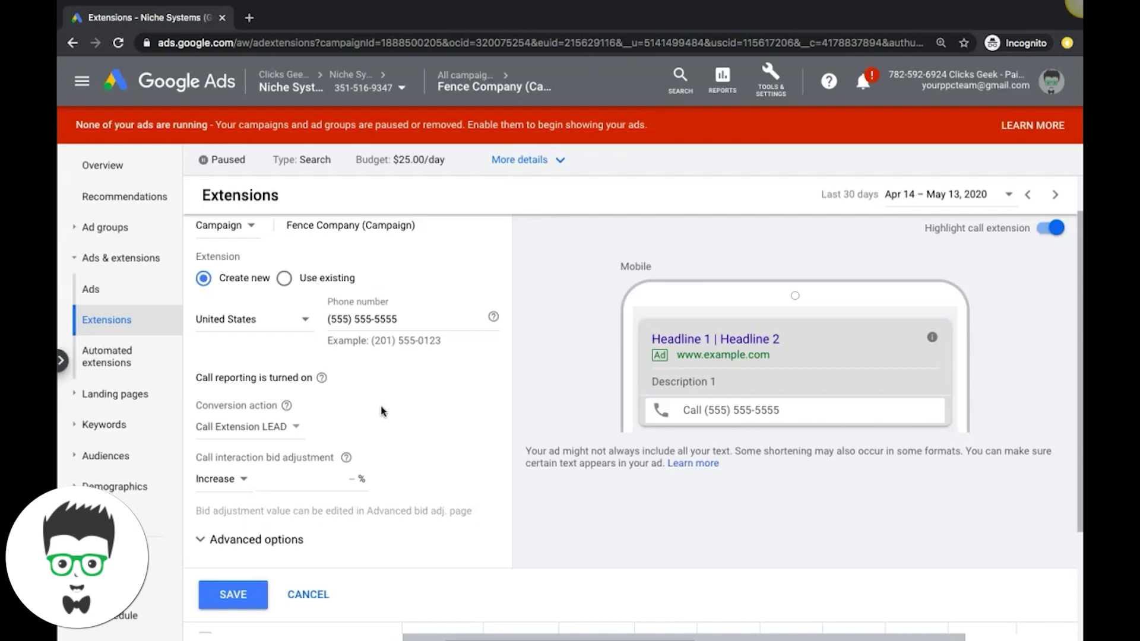
scroll(432, 410, down, 1)
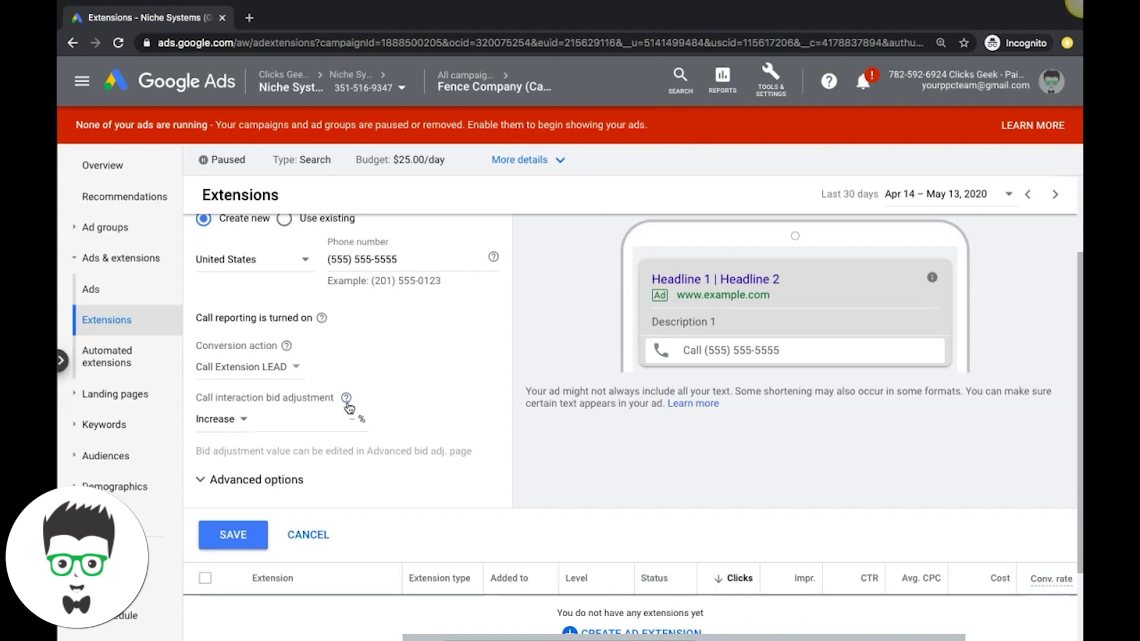
mouse_move(348, 402)
Step: Expand the call extension's Advanced options and tick the Mobile device preference
click(205, 479)
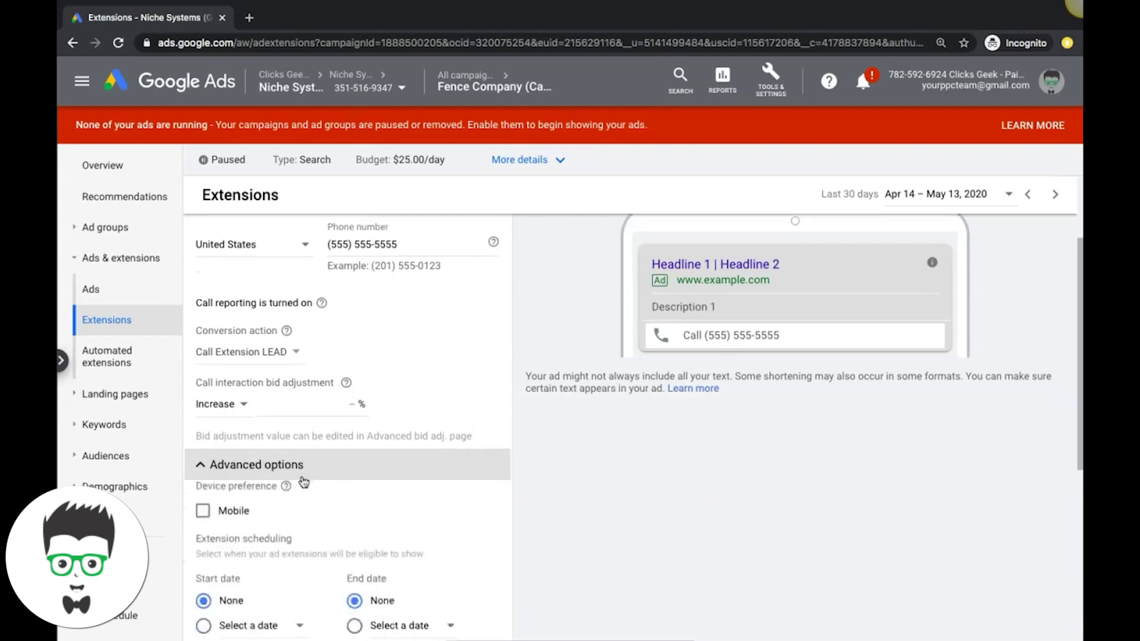
scroll(304, 482, down, 2)
click(203, 434)
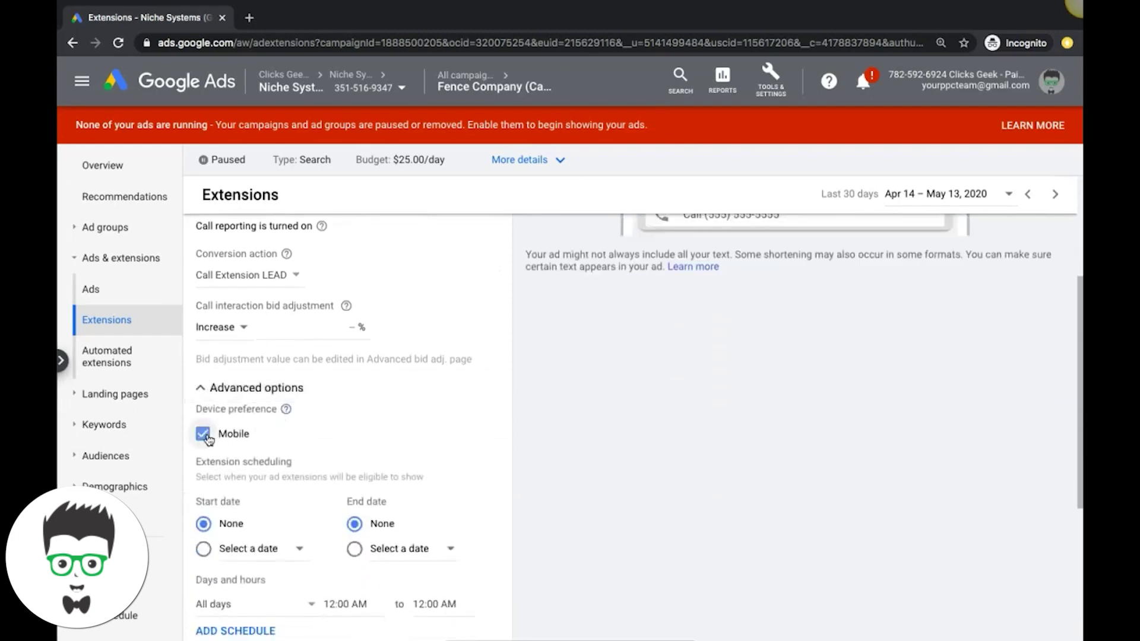
Step: Review the call extension form, then untick the Mobile device preference
scroll(380, 411, up, 3)
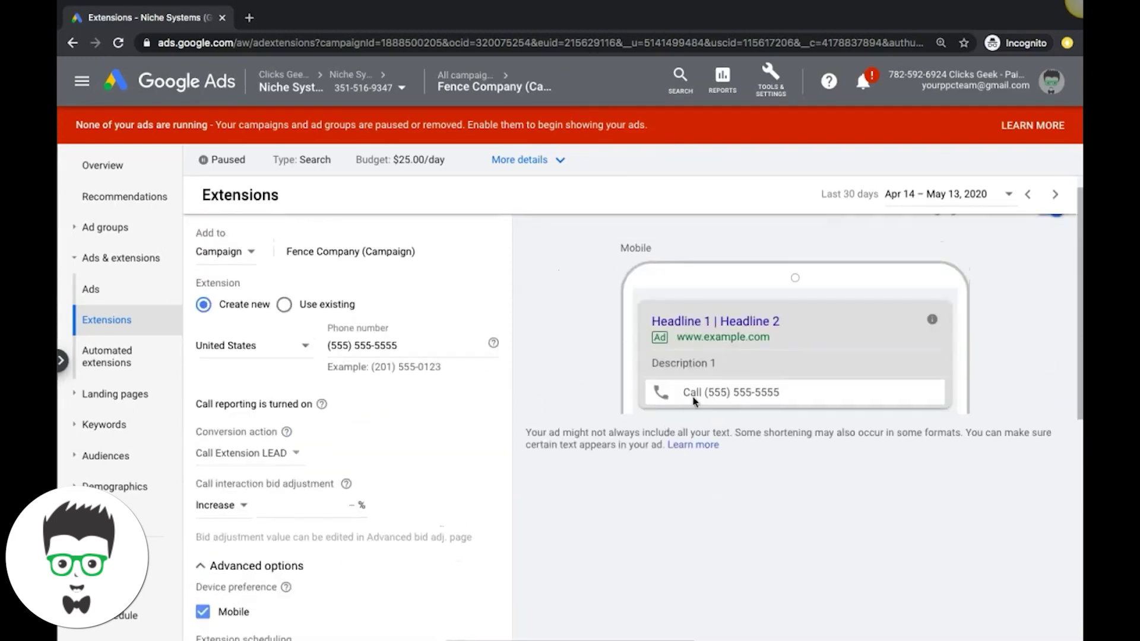
scroll(439, 424, down, 3)
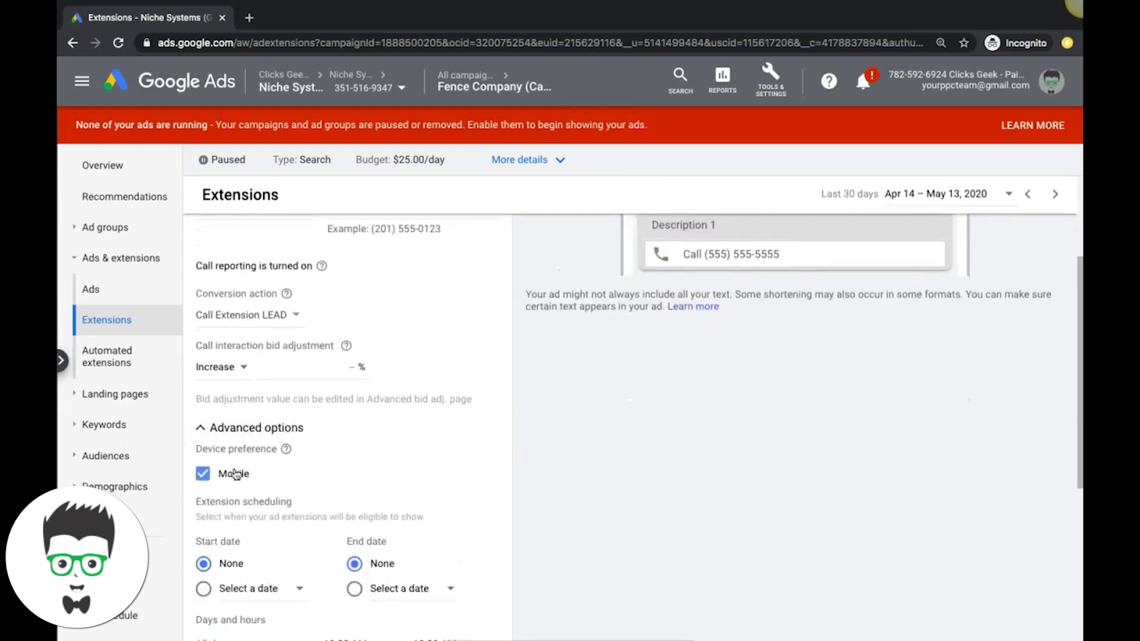
scroll(558, 439, up, 2)
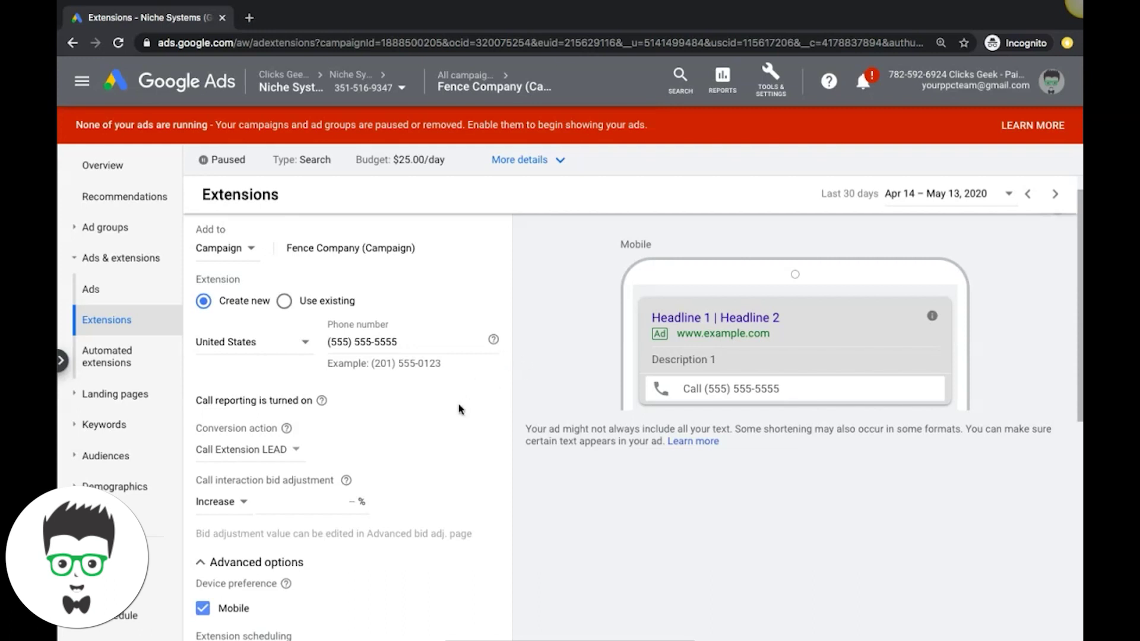
scroll(456, 460, down, 1)
scroll(456, 461, down, 3)
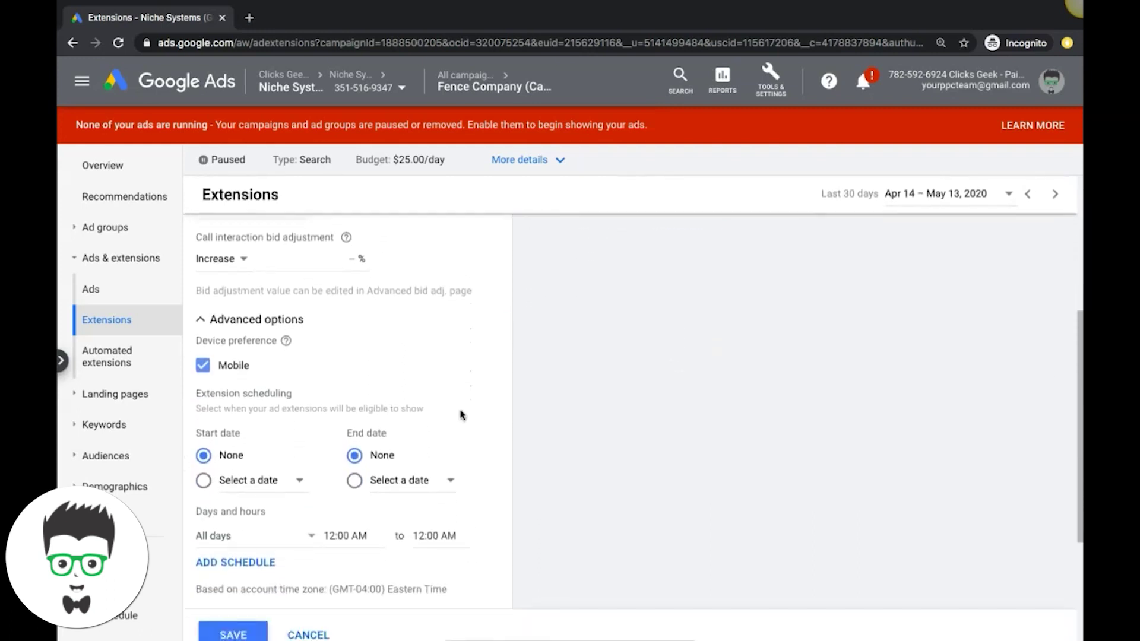
scroll(462, 413, down, 1)
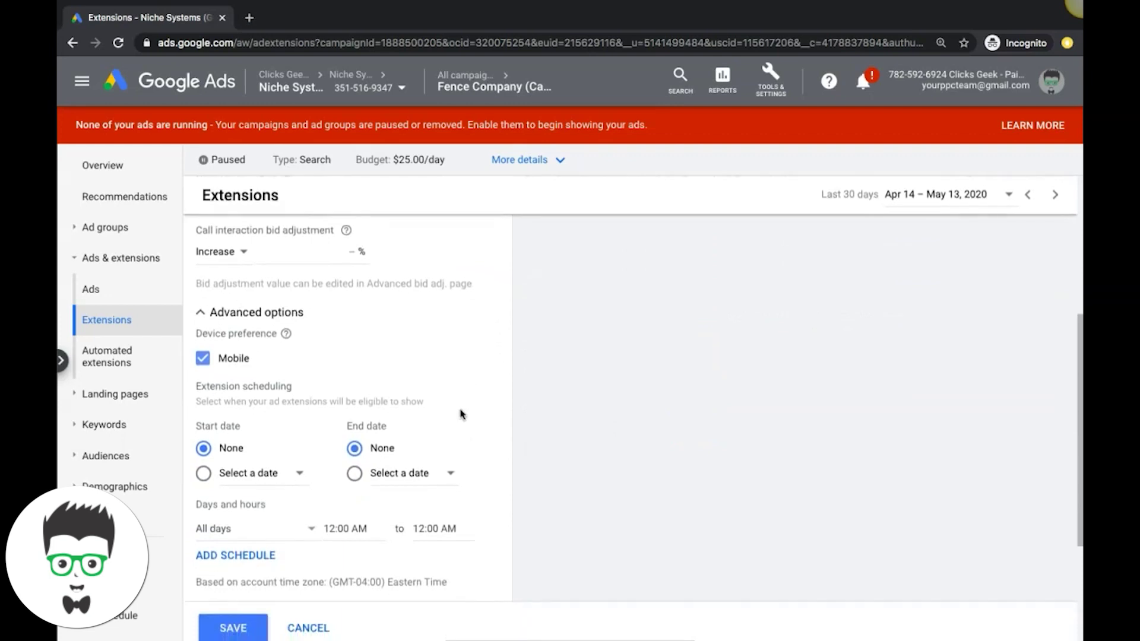
scroll(461, 414, up, 2)
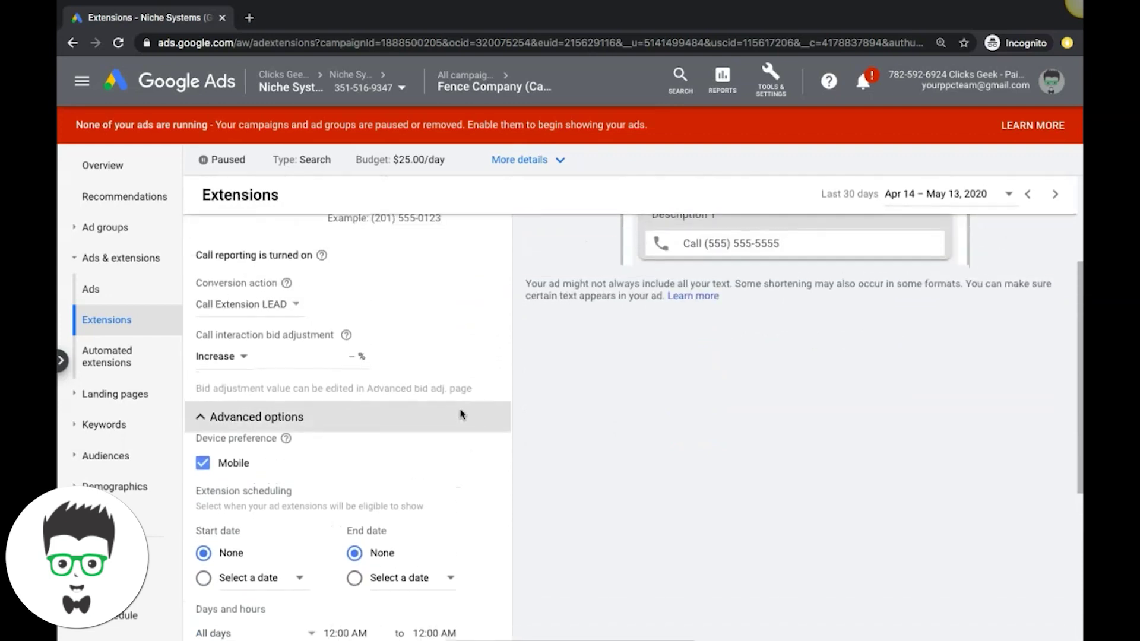
scroll(462, 414, down, 2)
scroll(462, 413, down, 1)
scroll(462, 414, up, 3)
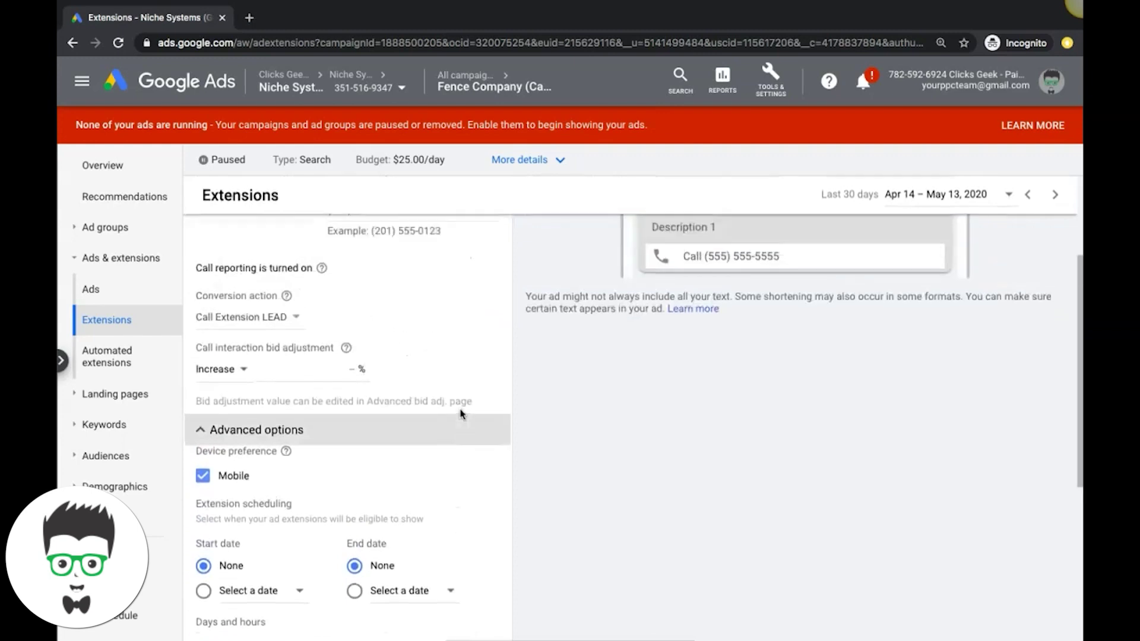
scroll(458, 453, up, 2)
scroll(458, 453, up, 1)
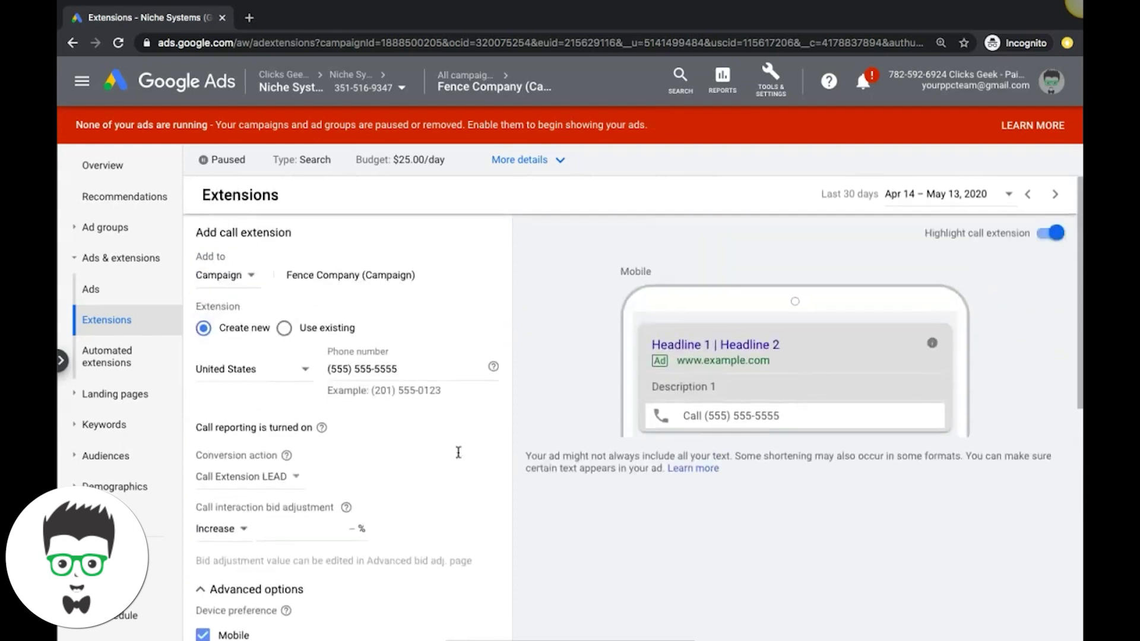
scroll(458, 453, down, 3)
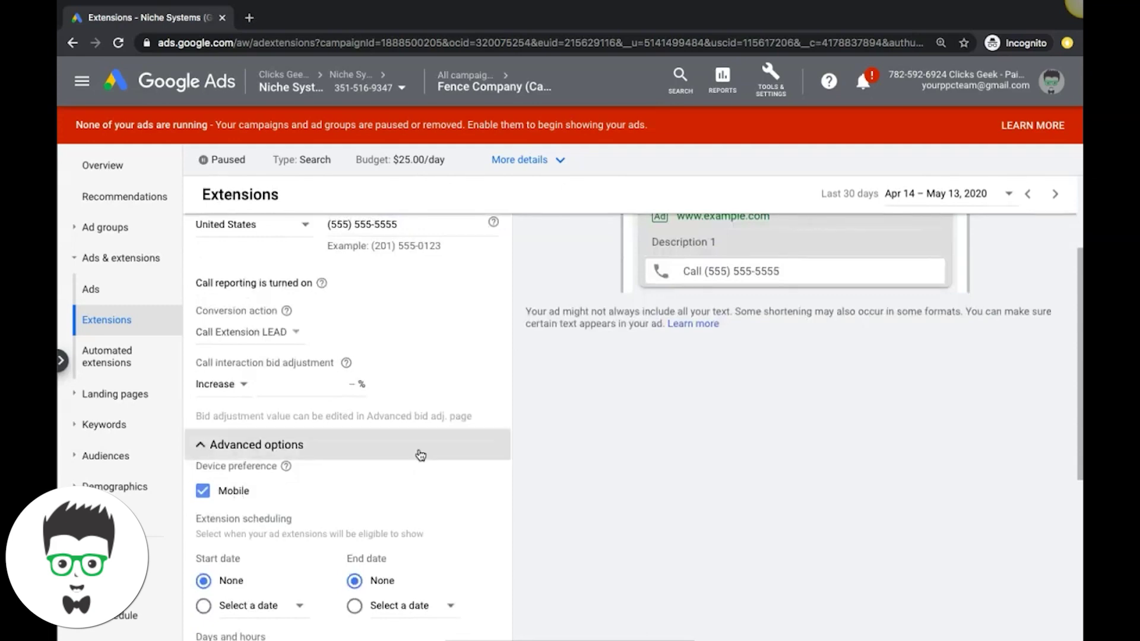
scroll(420, 455, up, 2)
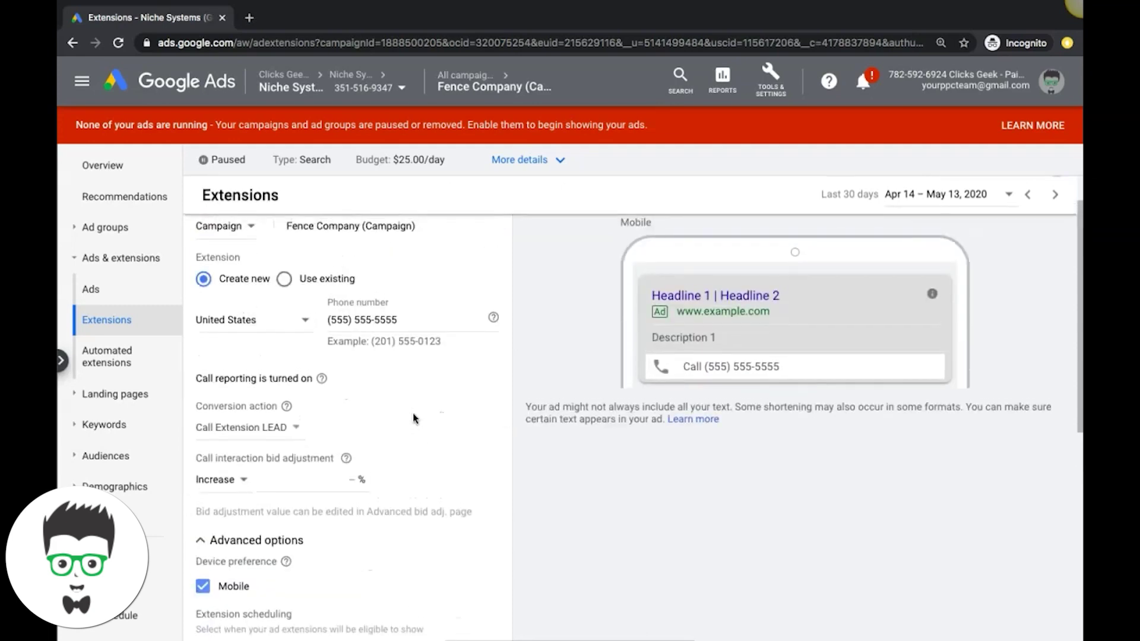
scroll(389, 392, down, 5)
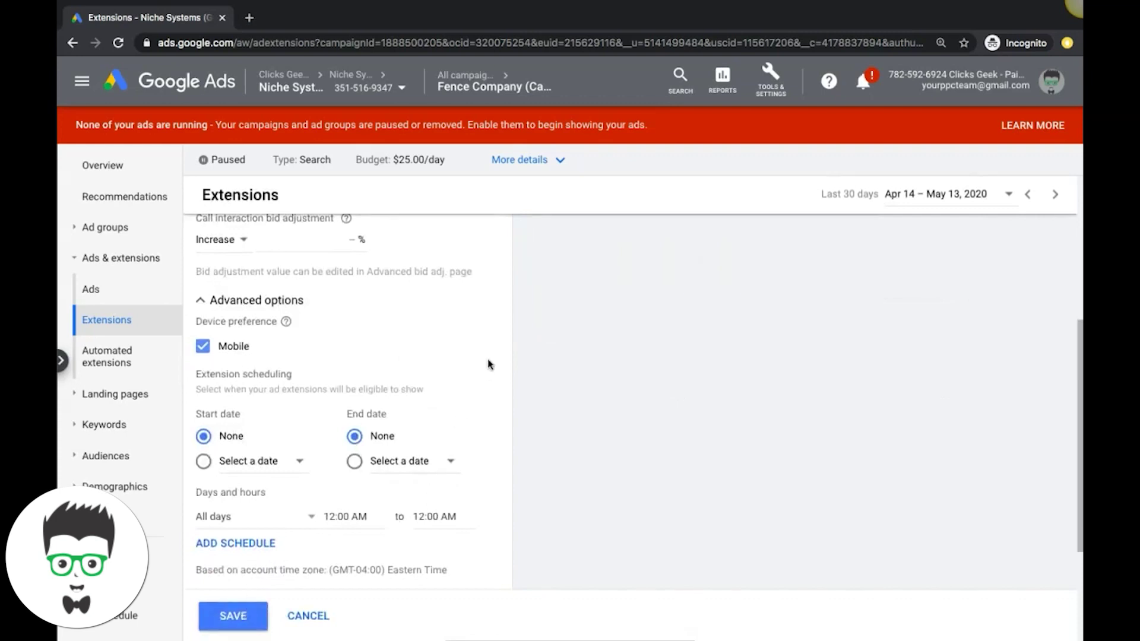
scroll(488, 356, up, 4)
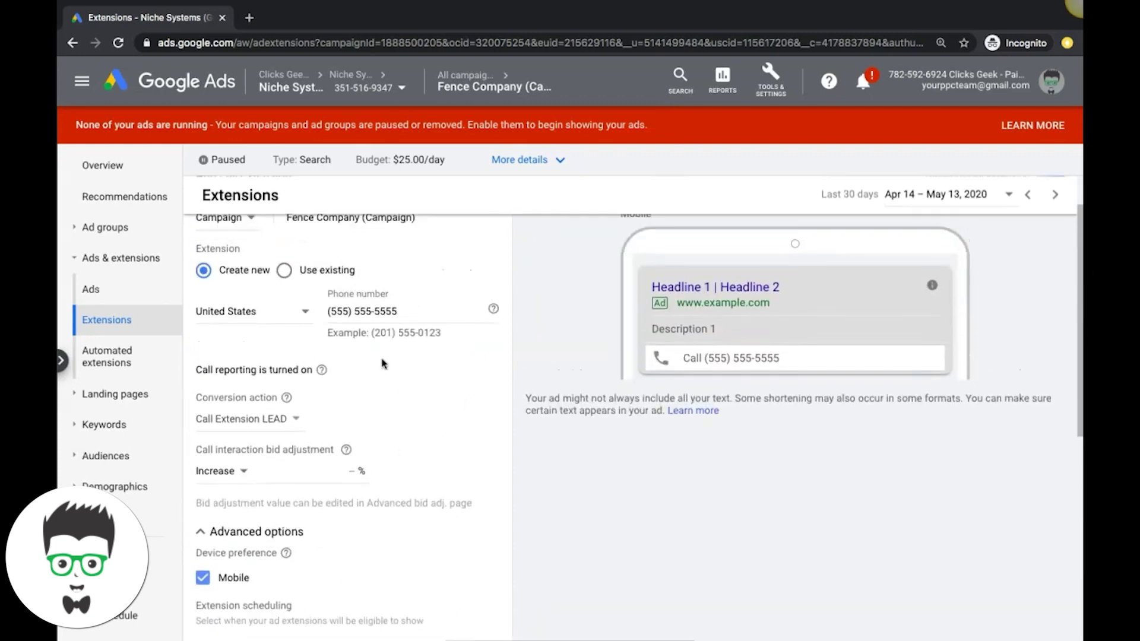
scroll(409, 401, up, 1)
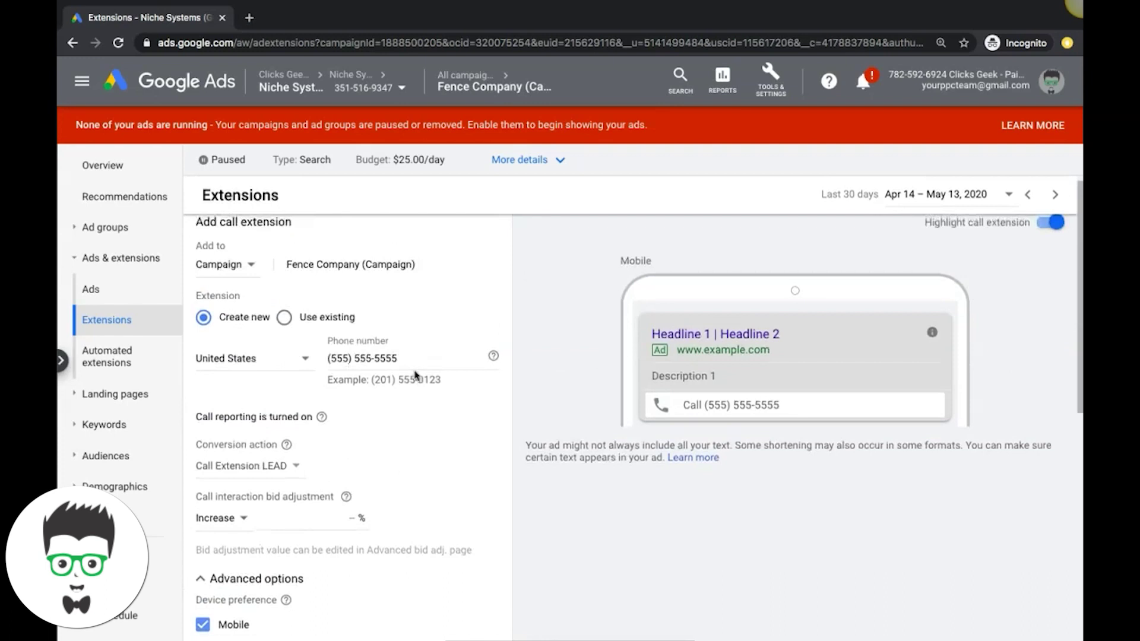
scroll(372, 444, down, 1)
click(202, 570)
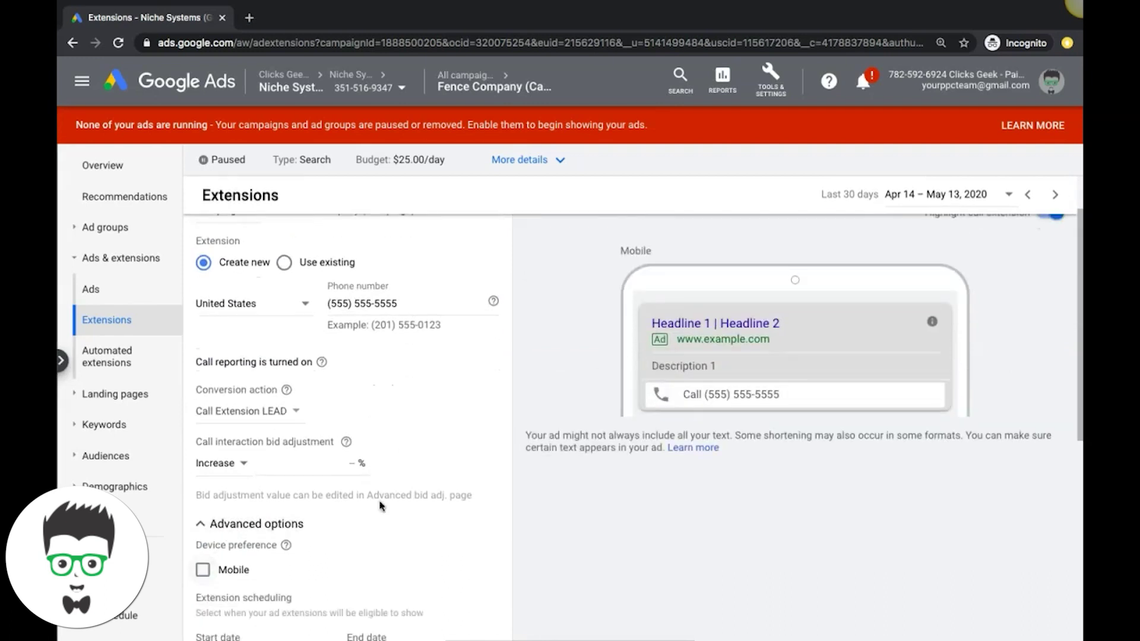
Step: Select the call extension's phone number text, then cancel the unsaved call extension
scroll(462, 424, up, 1)
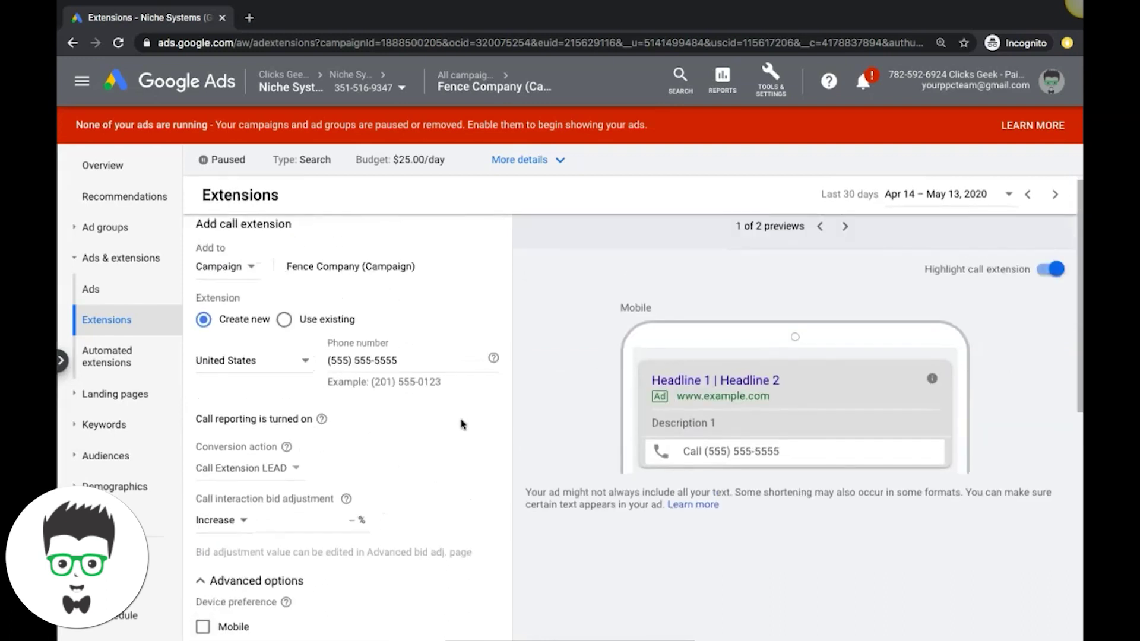
click(373, 360)
key(ctrl+a)
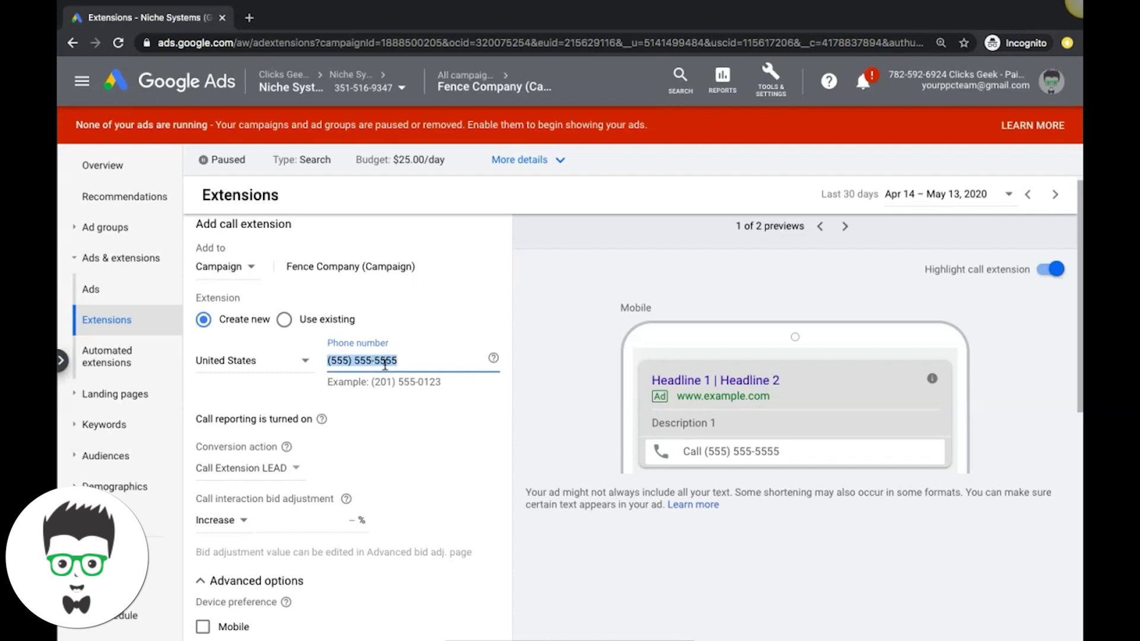
click(358, 364)
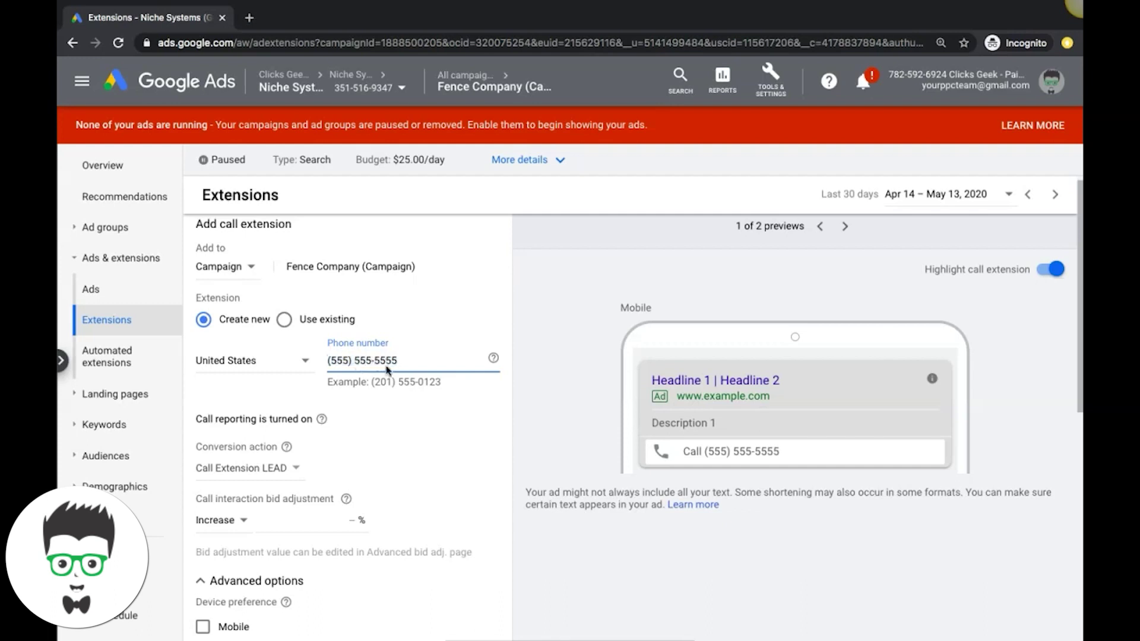
drag(401, 363, 325, 364)
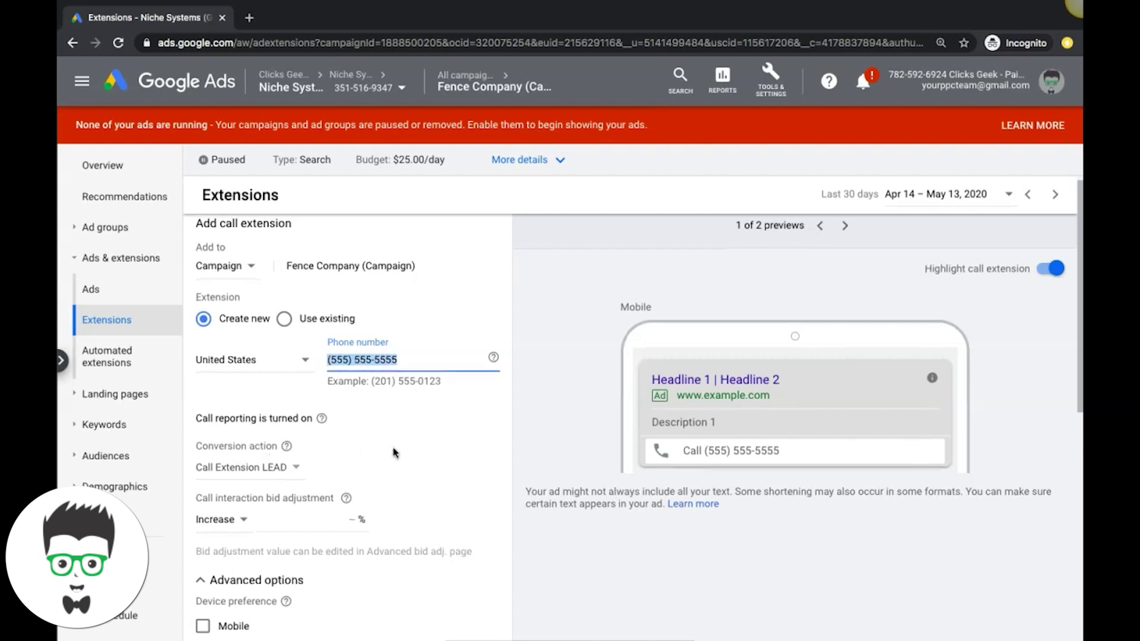
scroll(394, 452, down, 1)
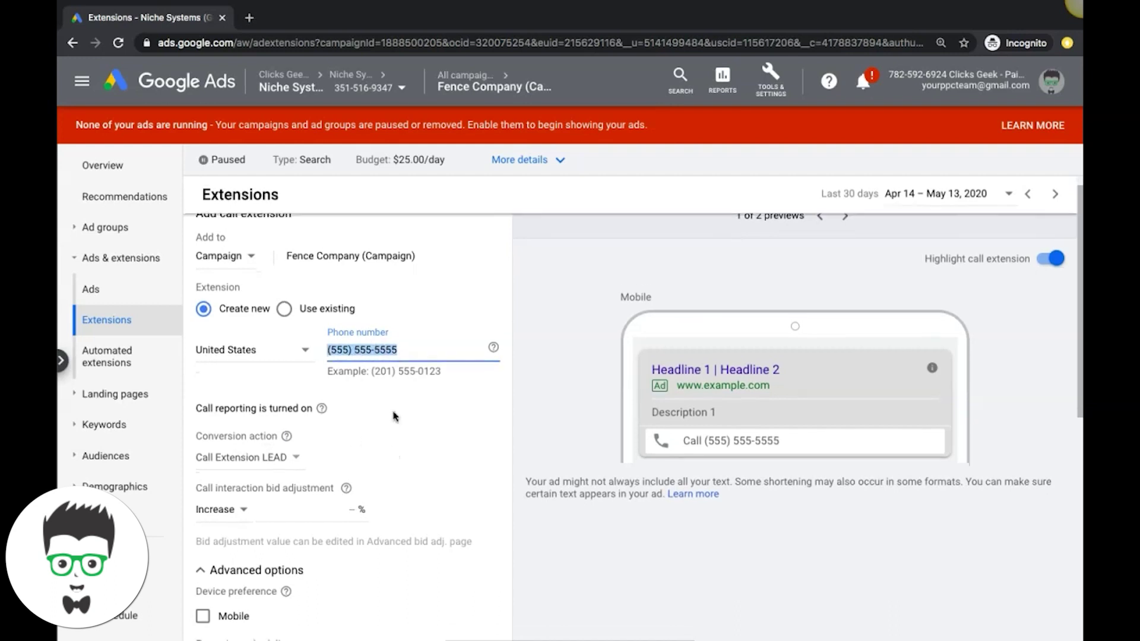
click(367, 349)
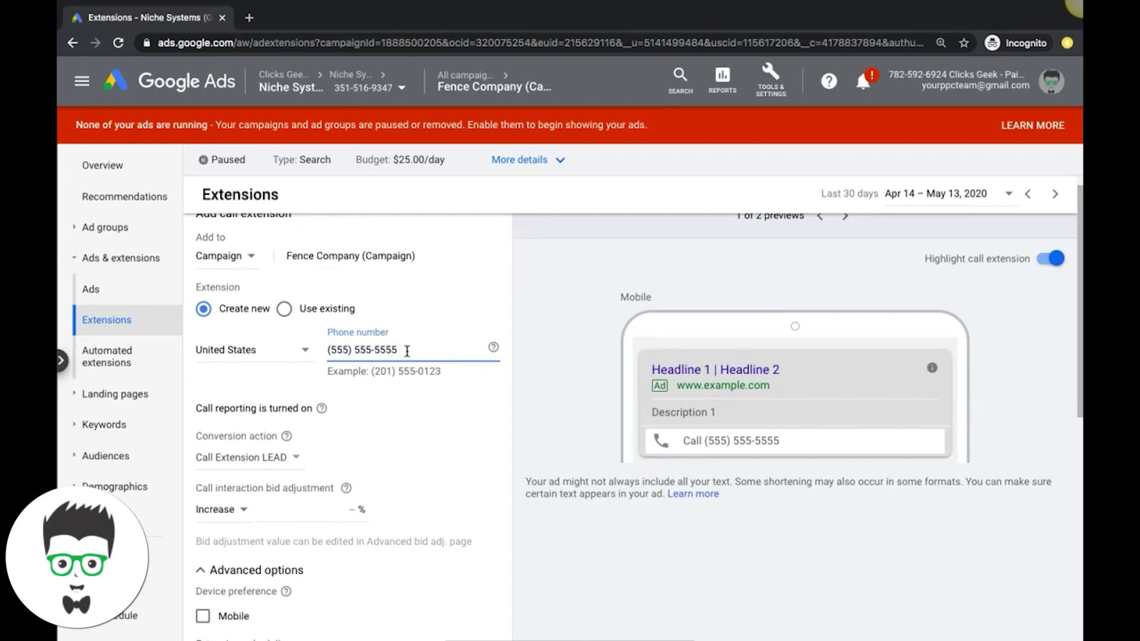
scroll(385, 351, down, 7)
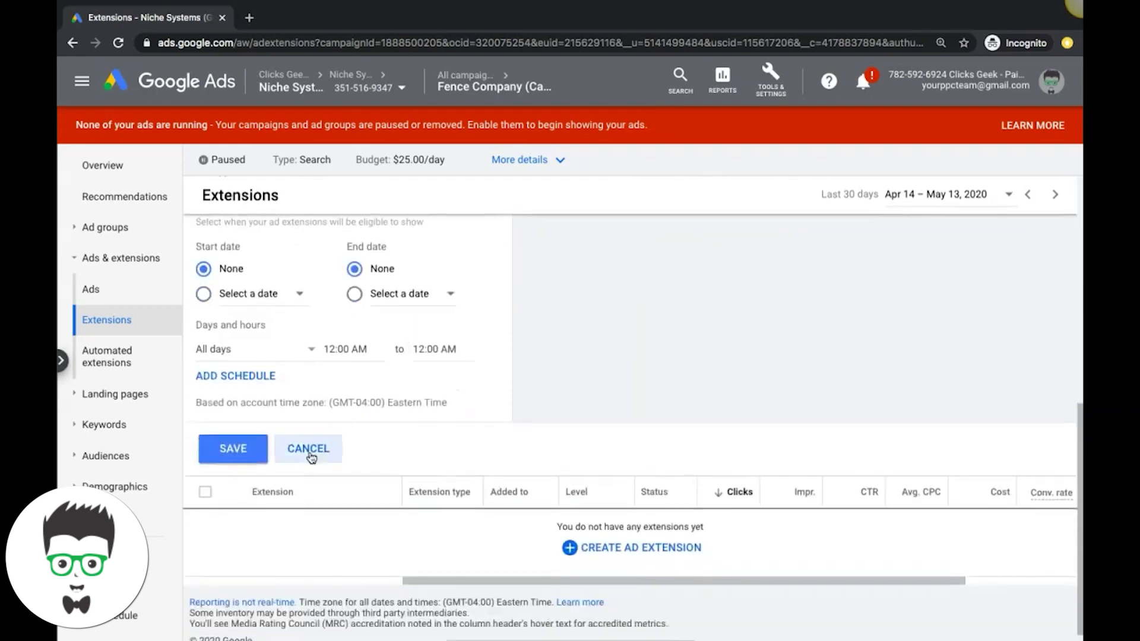
click(309, 455)
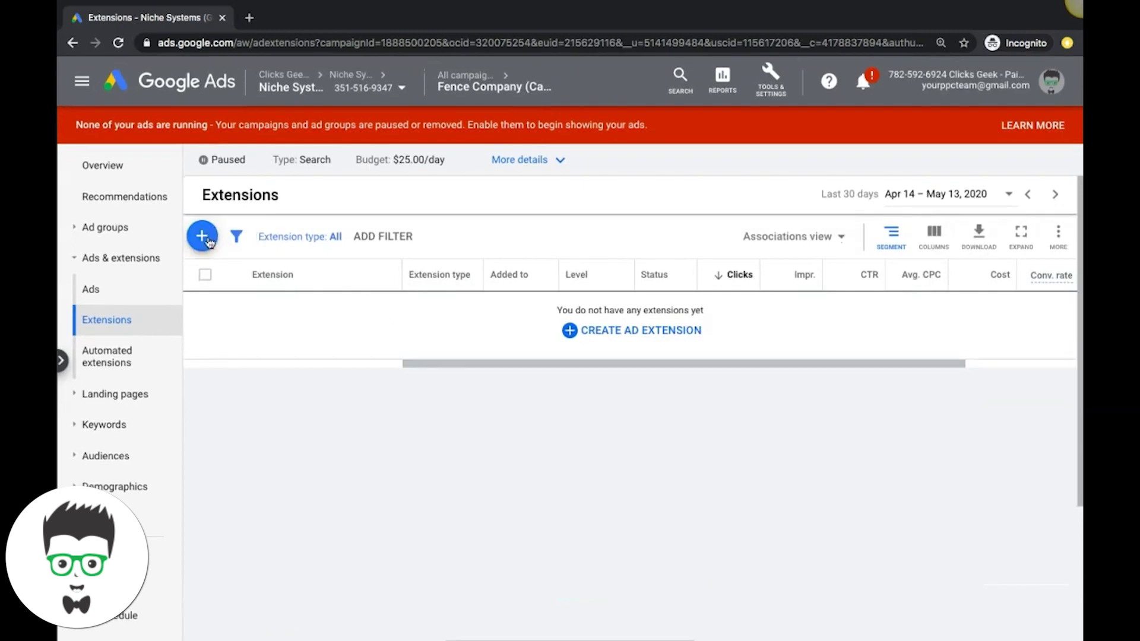
Step: Choose Lead form extension from the extension types and accept the lead form Terms of Service
click(205, 238)
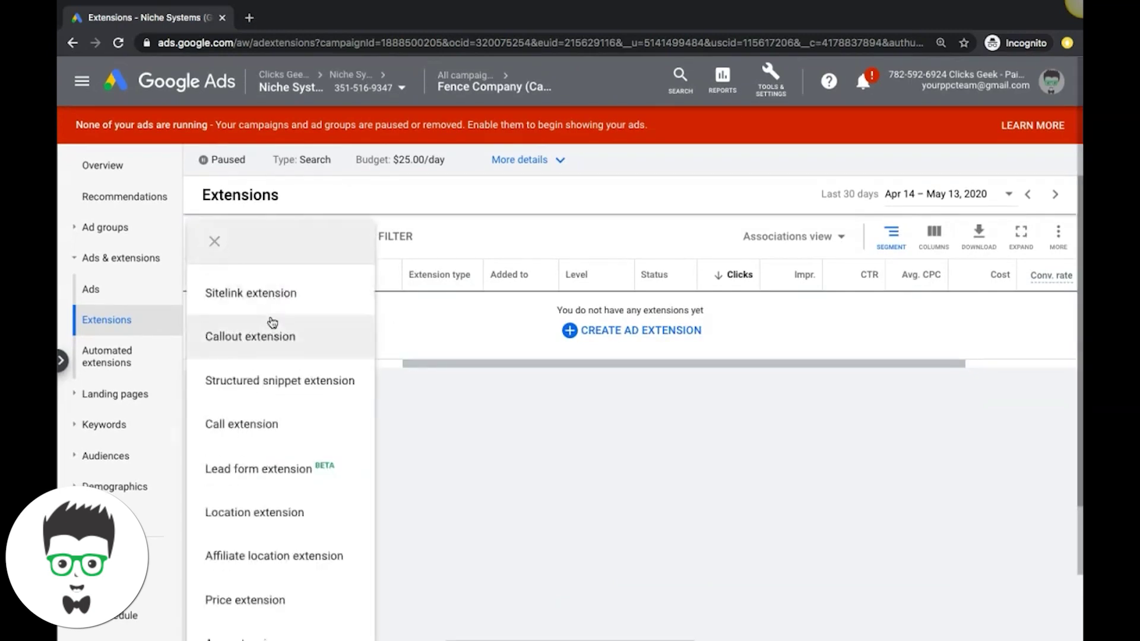
click(268, 471)
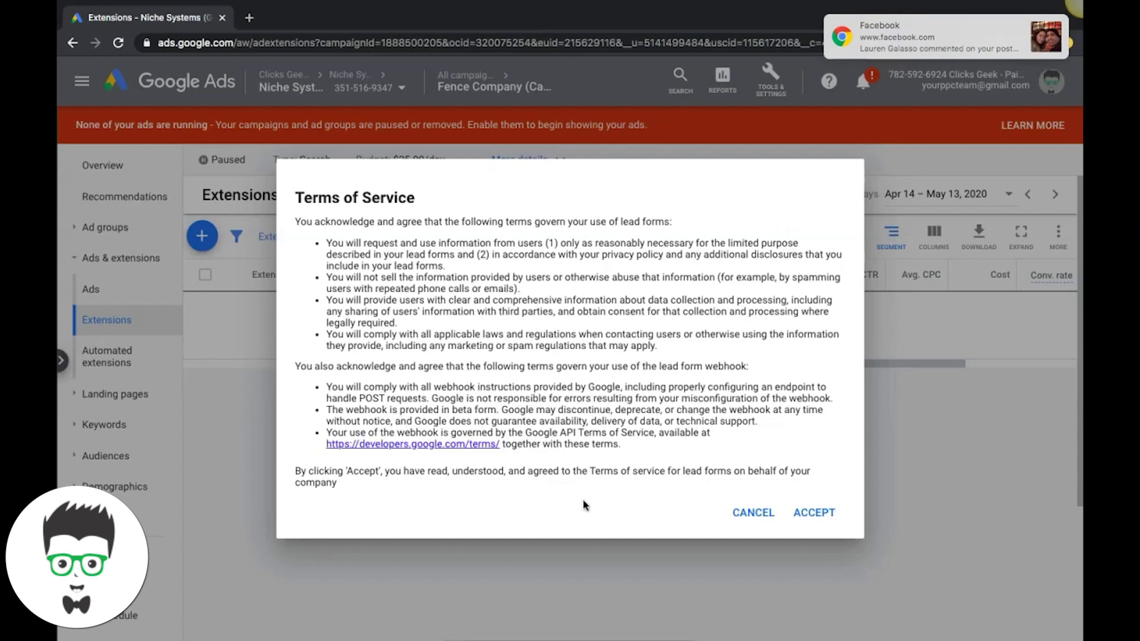
click(813, 520)
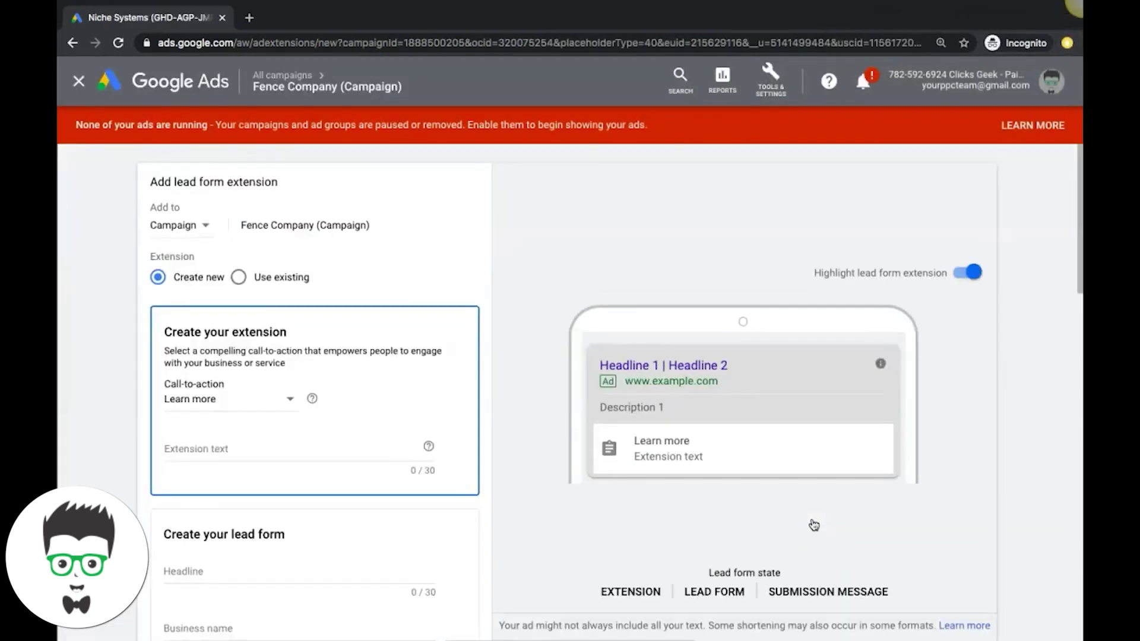
Step: Pick Get quote as the call-to-action and enter extension text 'Need a fence? call us today'
scroll(508, 458, down, 2)
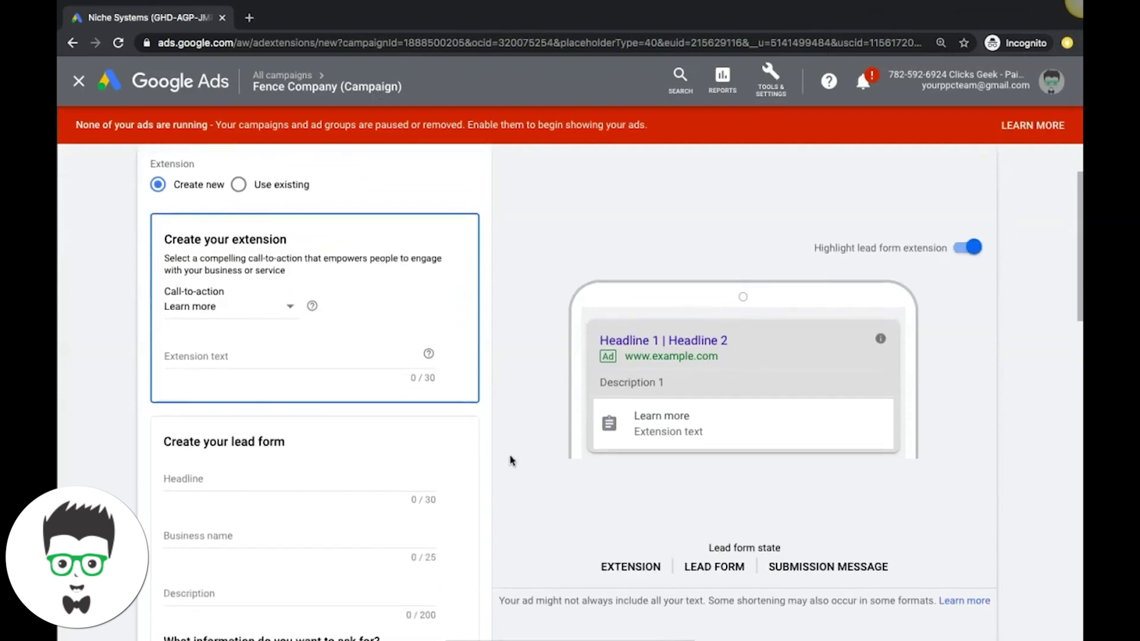
scroll(288, 317, up, 1)
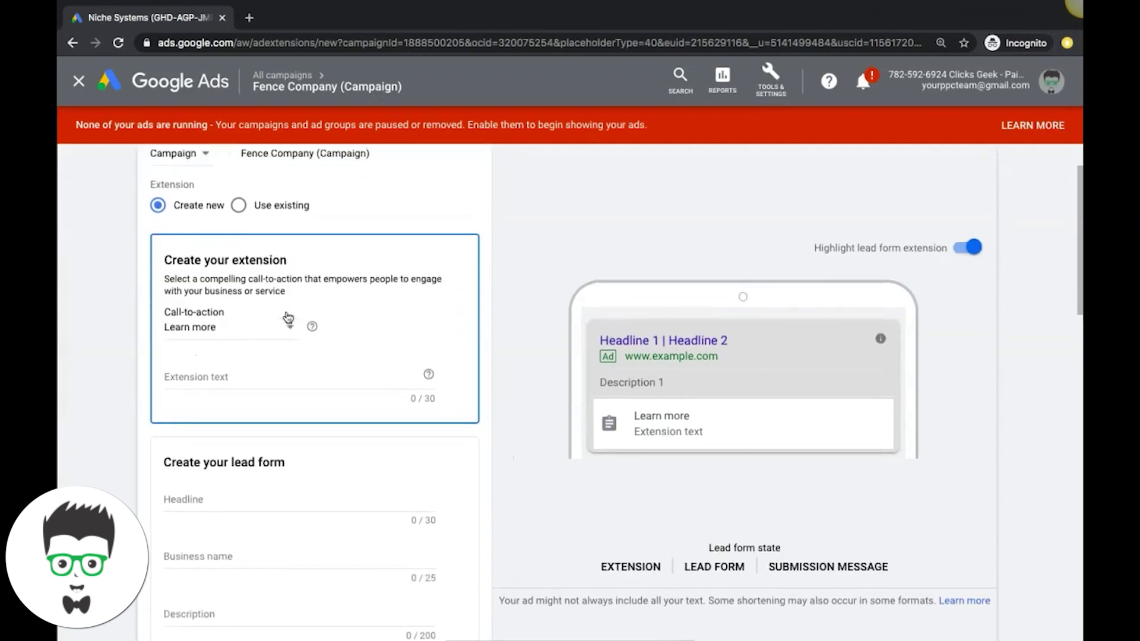
click(290, 328)
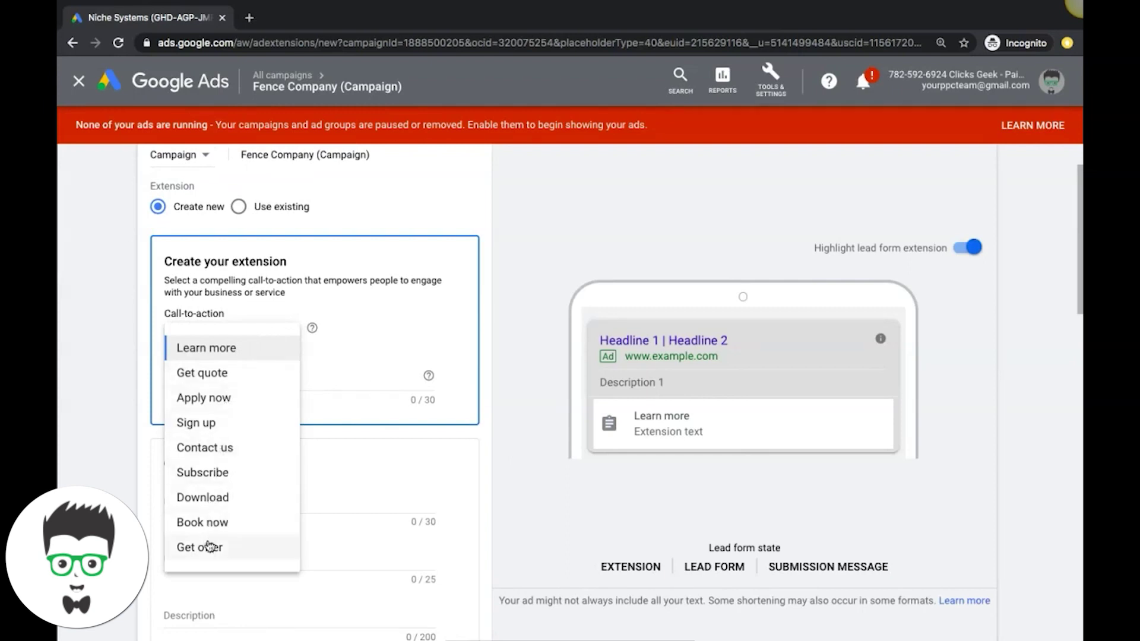
click(199, 372)
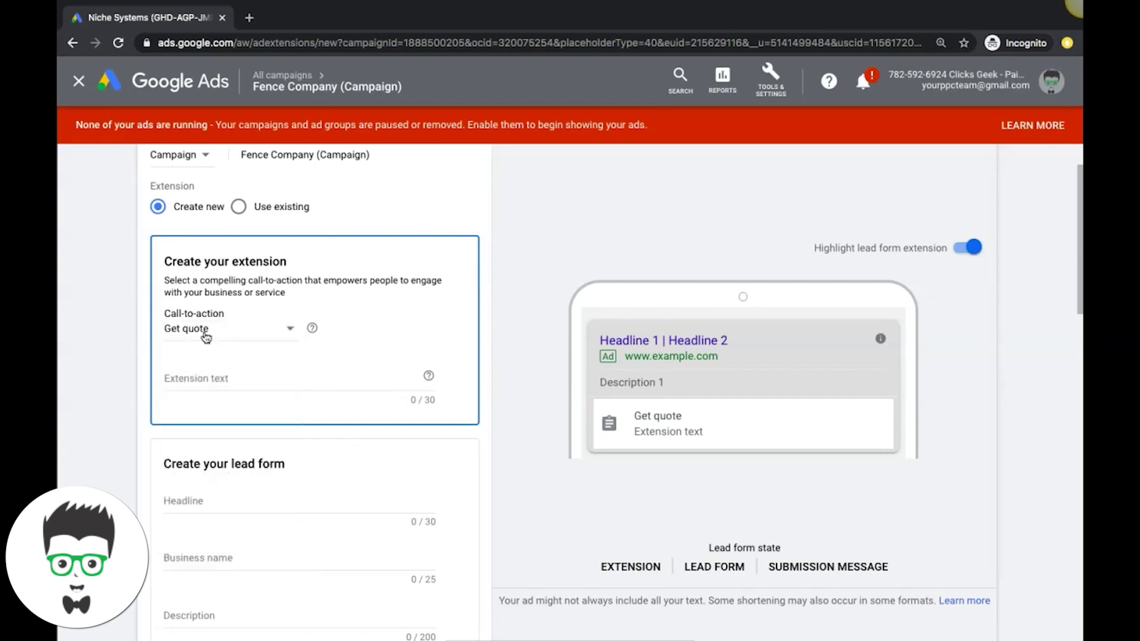
click(194, 377)
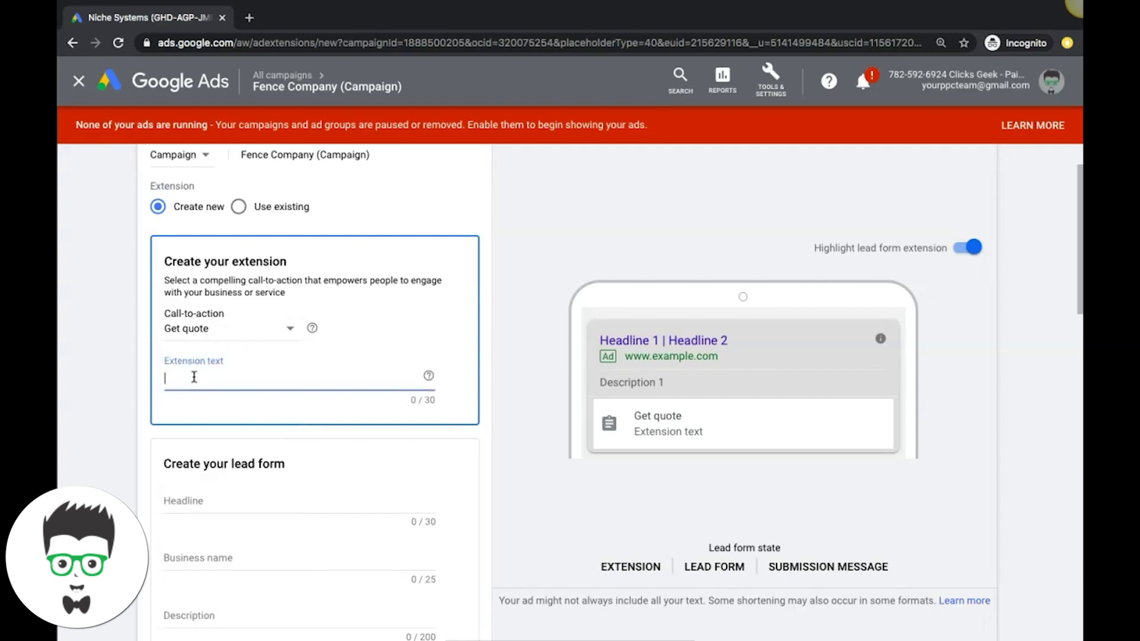
text(Need a fence? call us today)
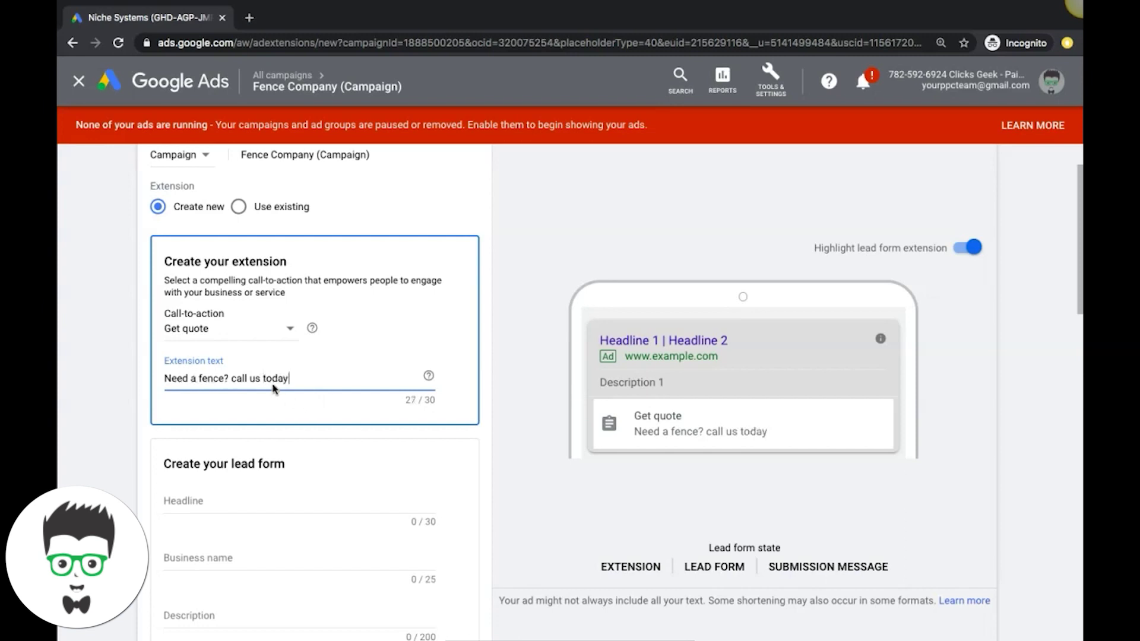
scroll(273, 389, down, 2)
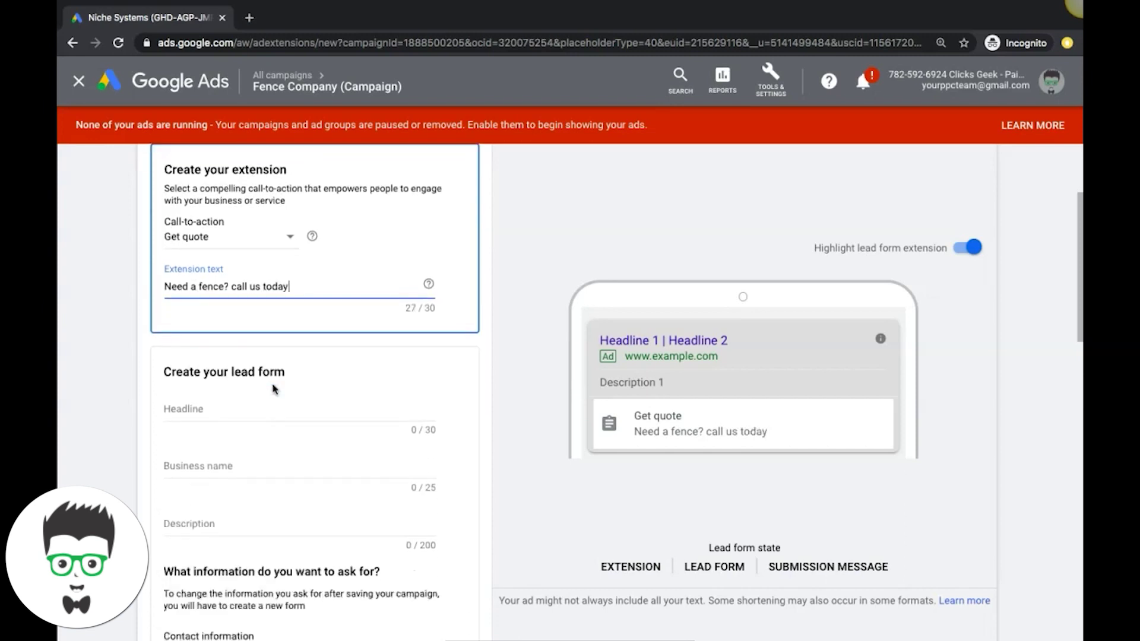
Step: Enter 'xyz fencing' as the lead form's business name
scroll(216, 399, down, 1)
click(214, 404)
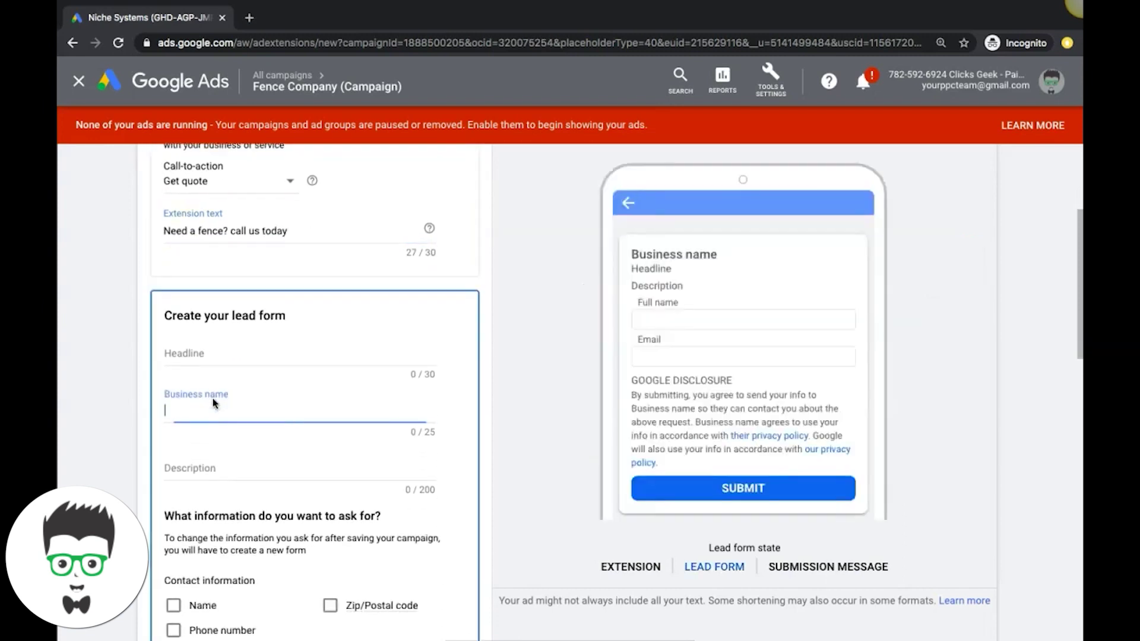
click(206, 354)
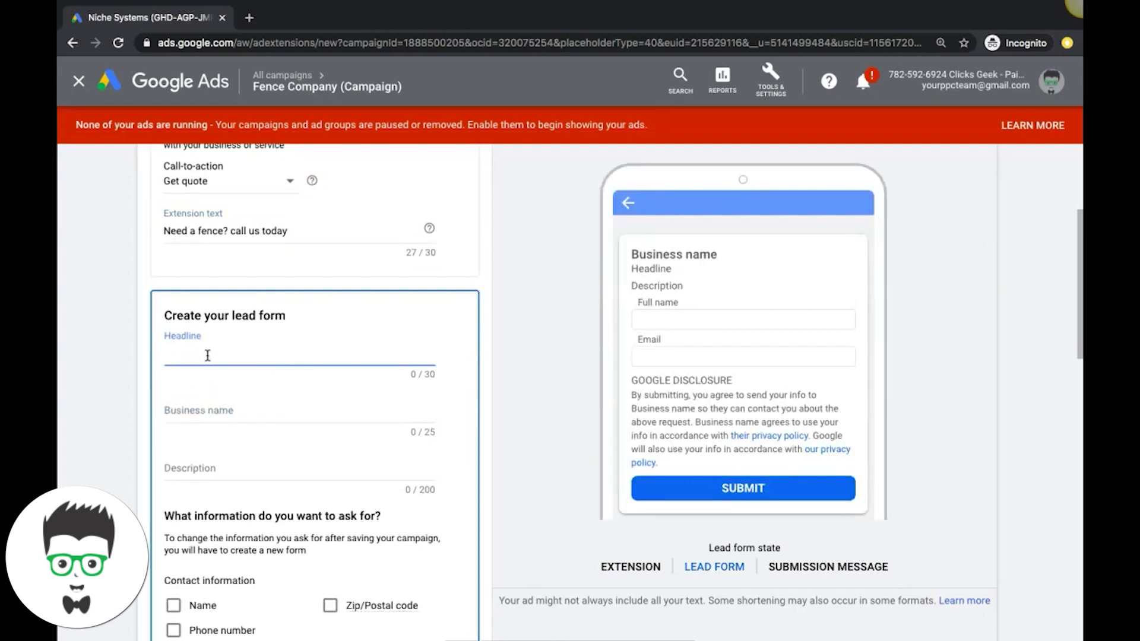
click(186, 419)
text(x)
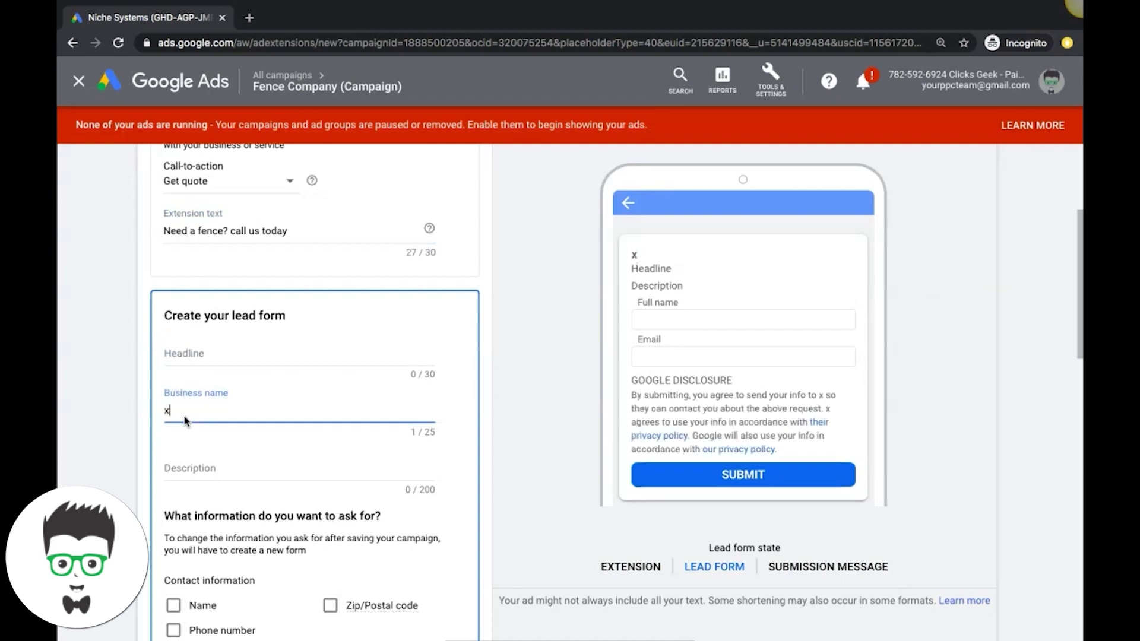
text(yz fencing)
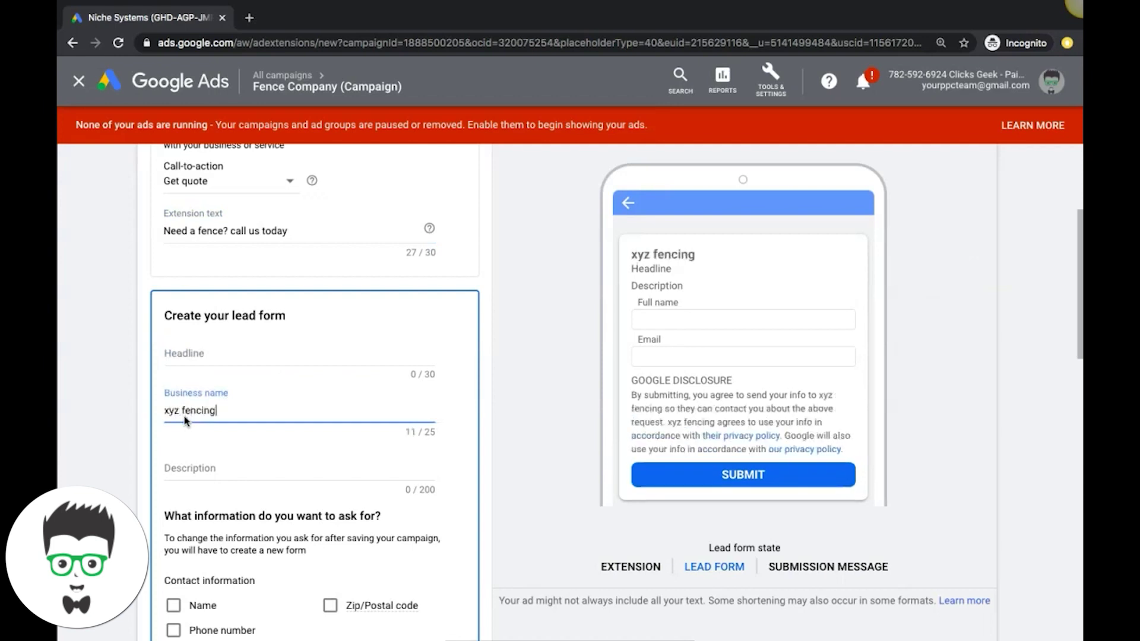
Step: Complete the lead form headline as 'get a free fencing quote'
click(193, 471)
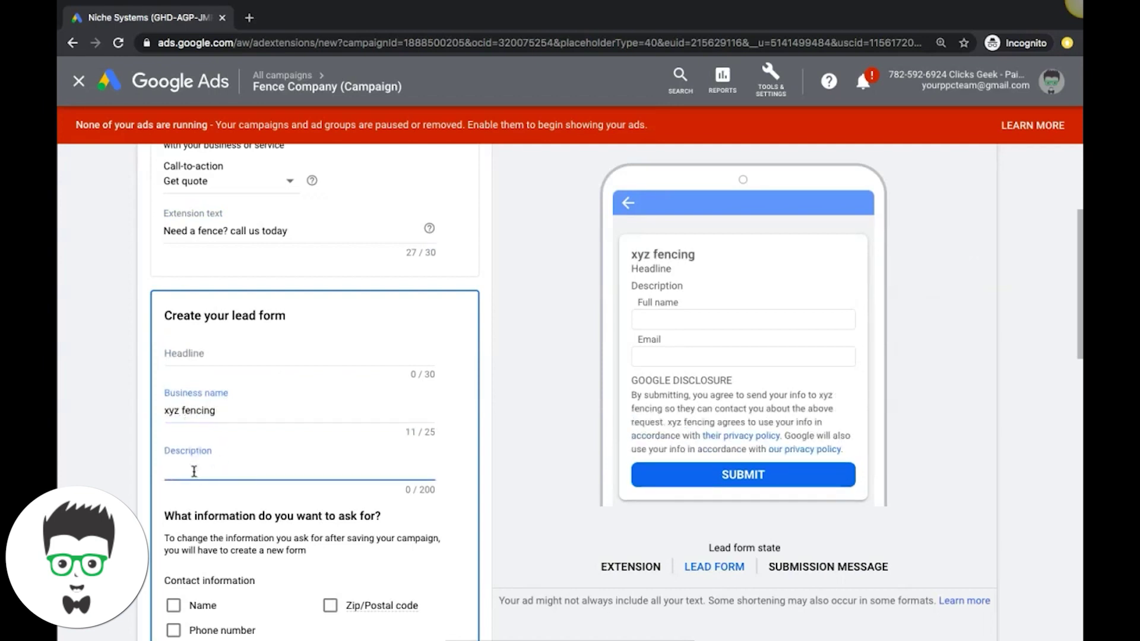
click(190, 356)
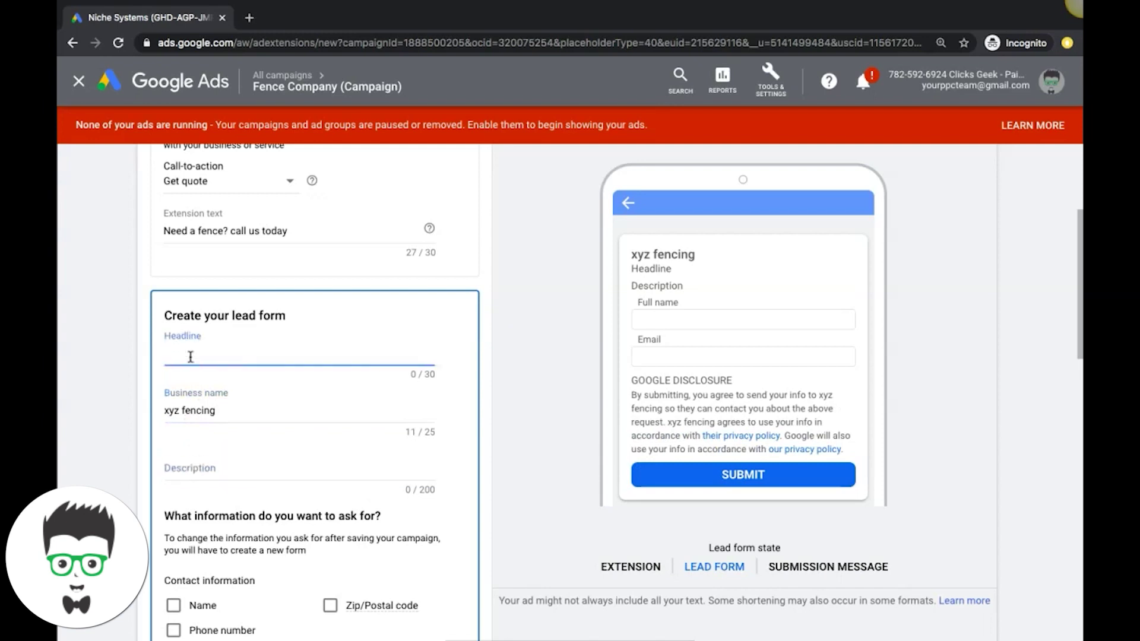
text(get a free quote)
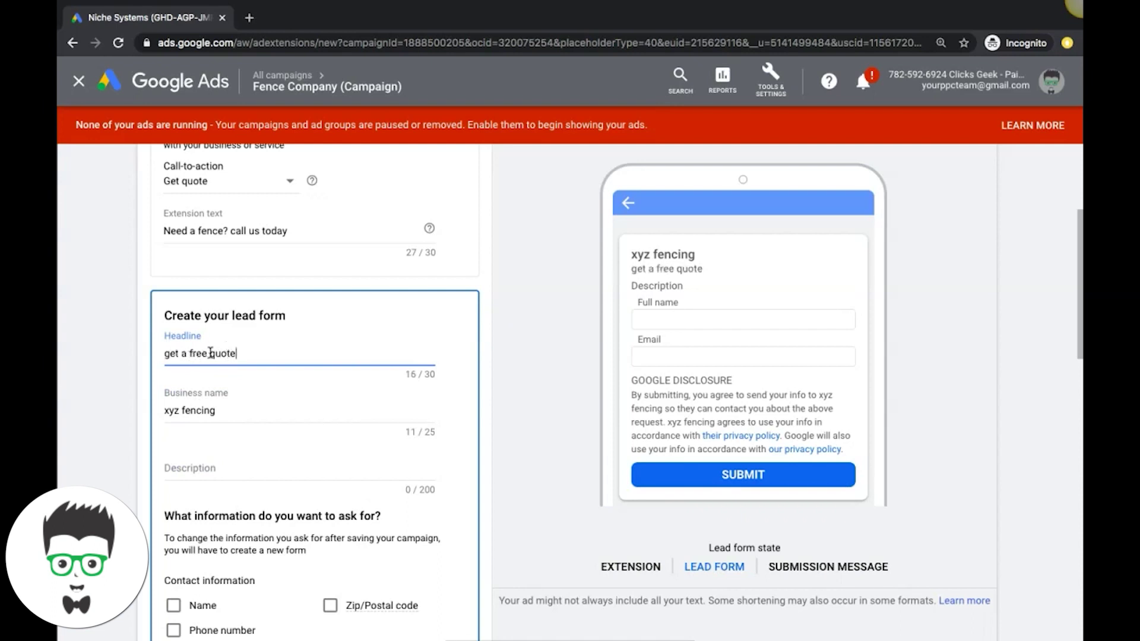
click(211, 353)
text(fencing)
Step: Write the description 'wood fences, chain link, we do it all!' and check the ad preview
click(189, 462)
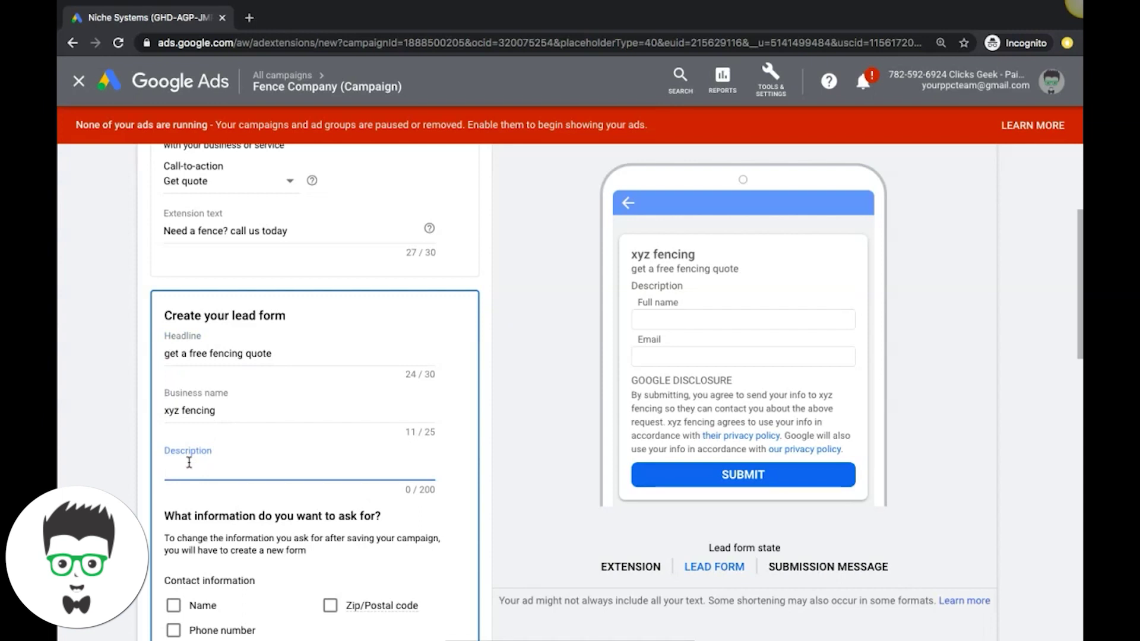
text(wood fences, chain link, we )
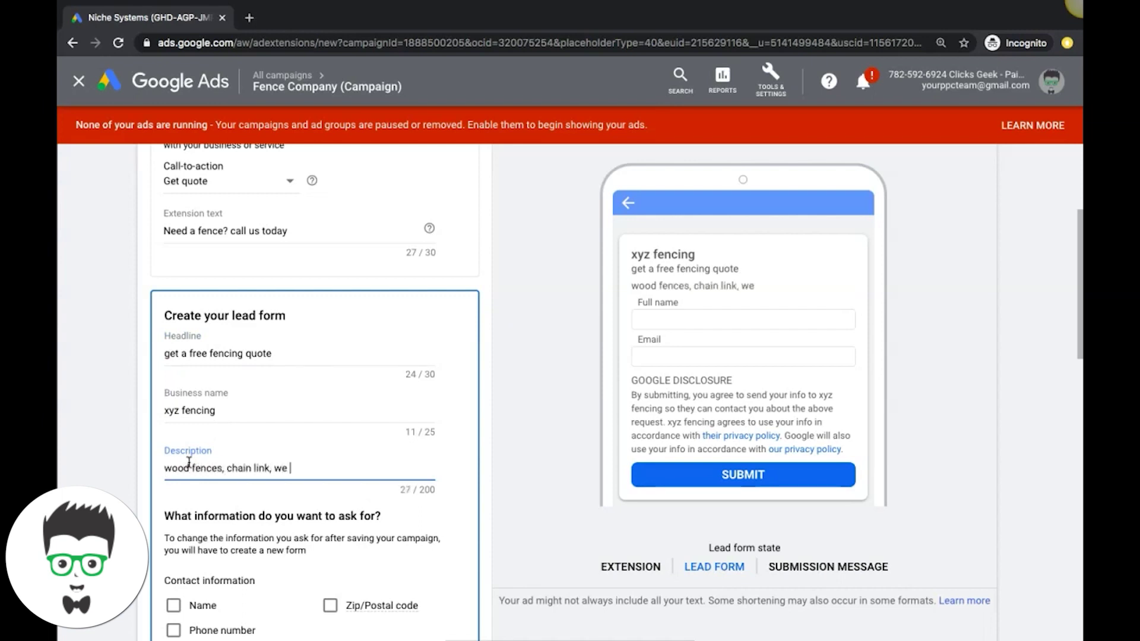
text(do it all!)
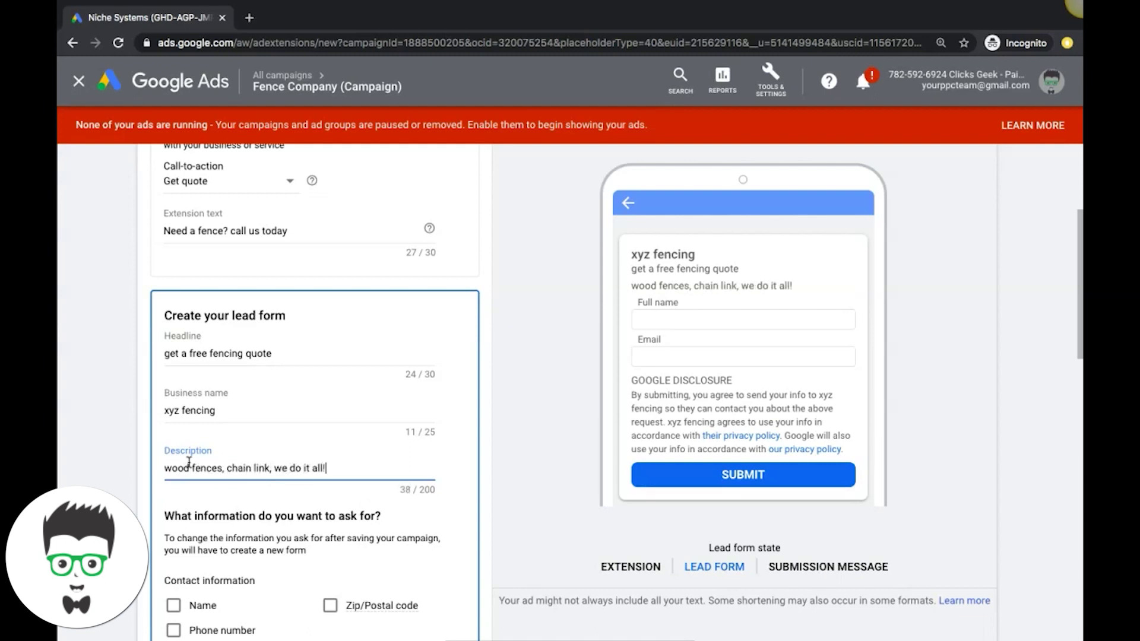
scroll(287, 406, down, 3)
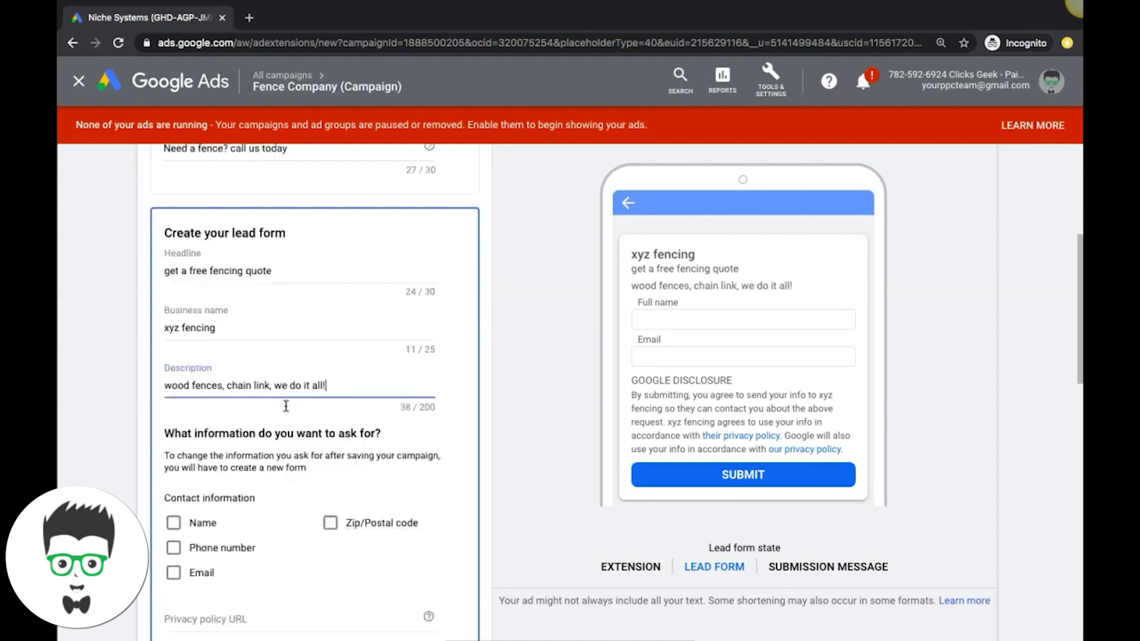
scroll(710, 316, down, 1)
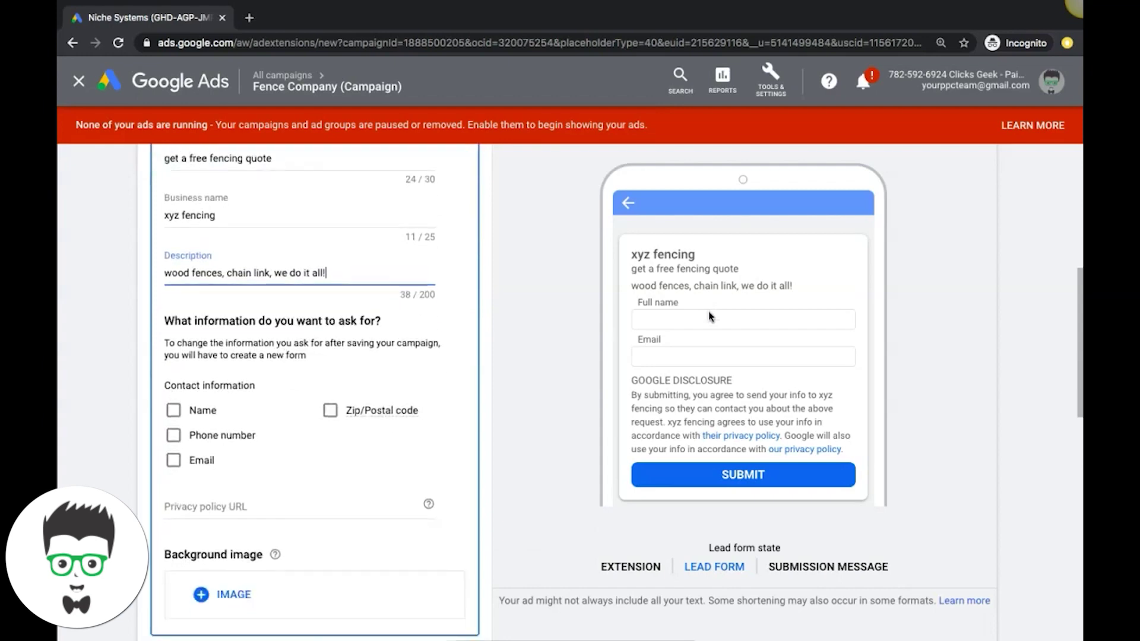
scroll(710, 317, up, 2)
click(371, 186)
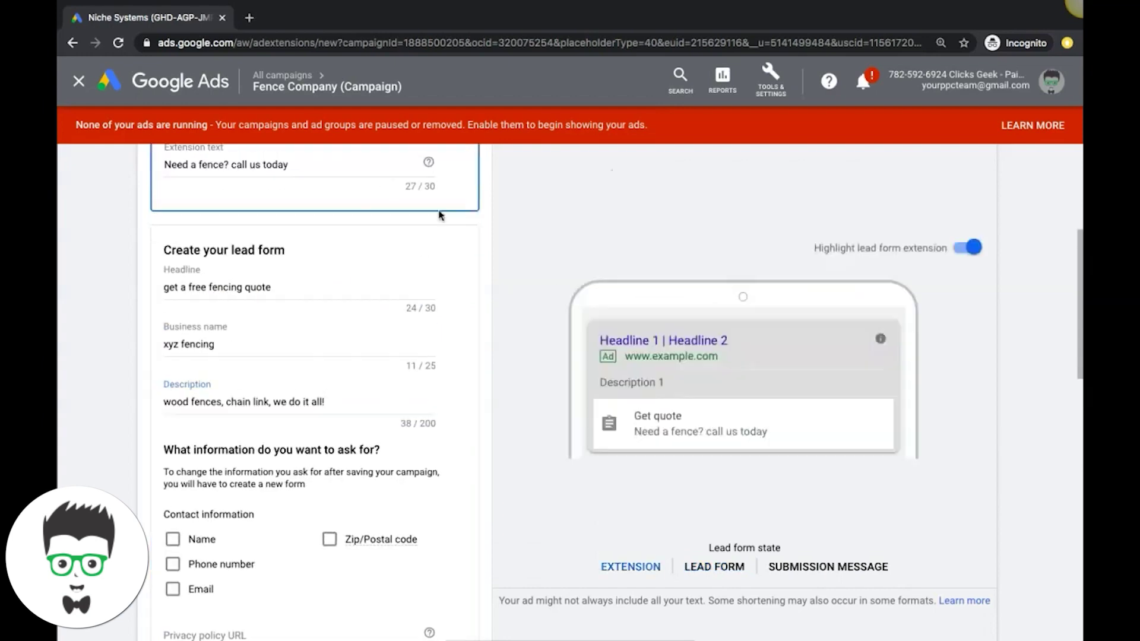
click(304, 287)
scroll(323, 342, down, 2)
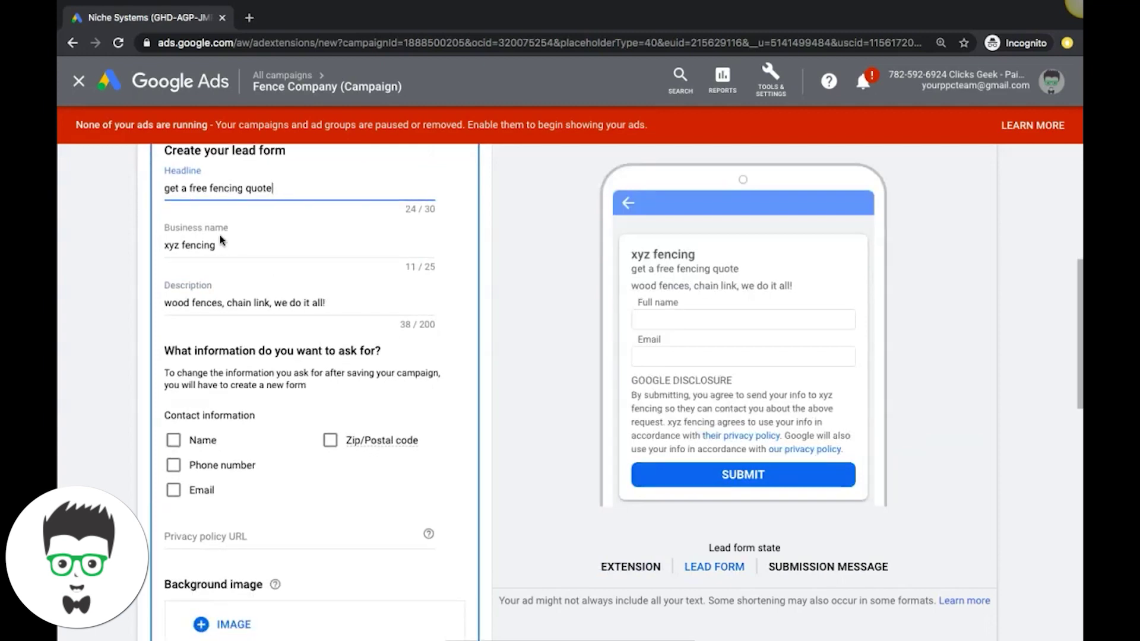
scroll(220, 239, down, 2)
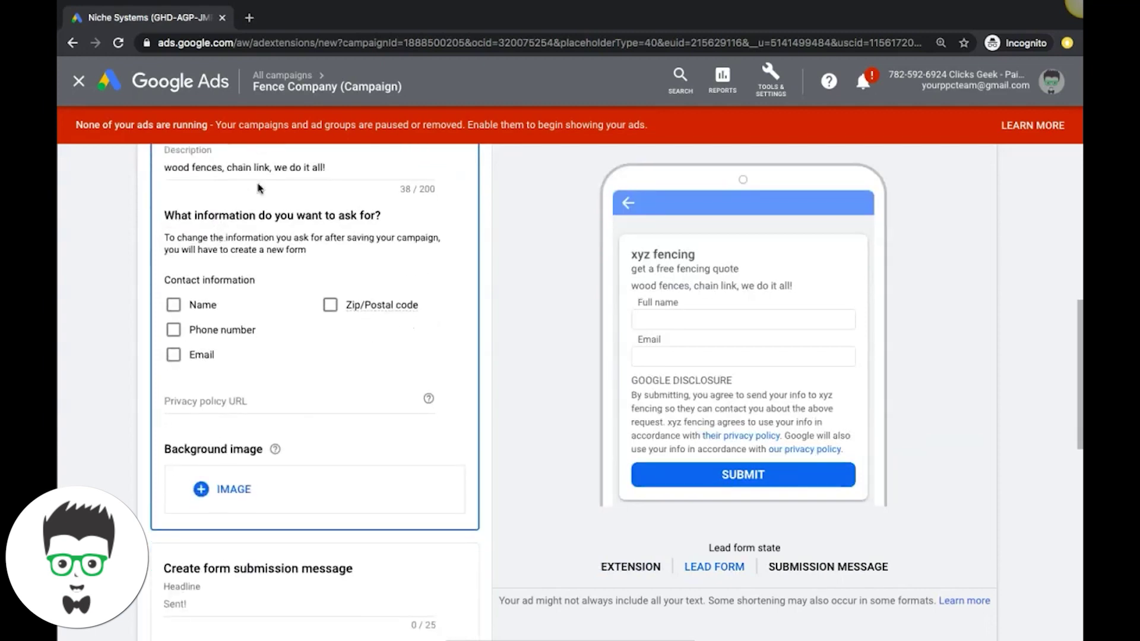
Step: Have the form collect first and last name separately, zip/postal code, phone number and email
click(174, 306)
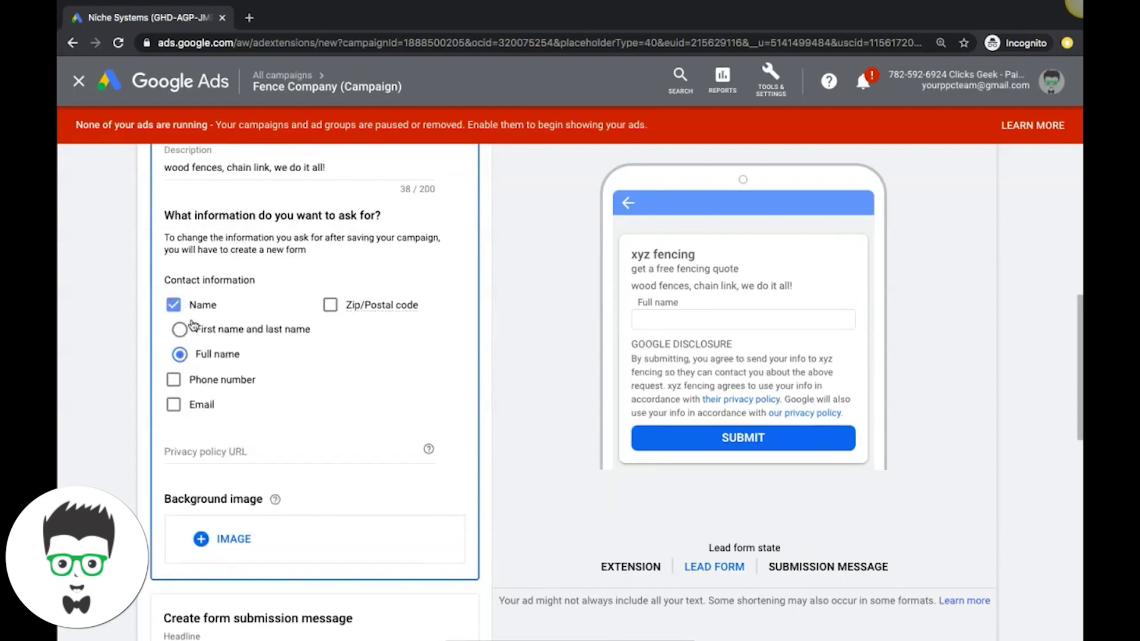
click(181, 329)
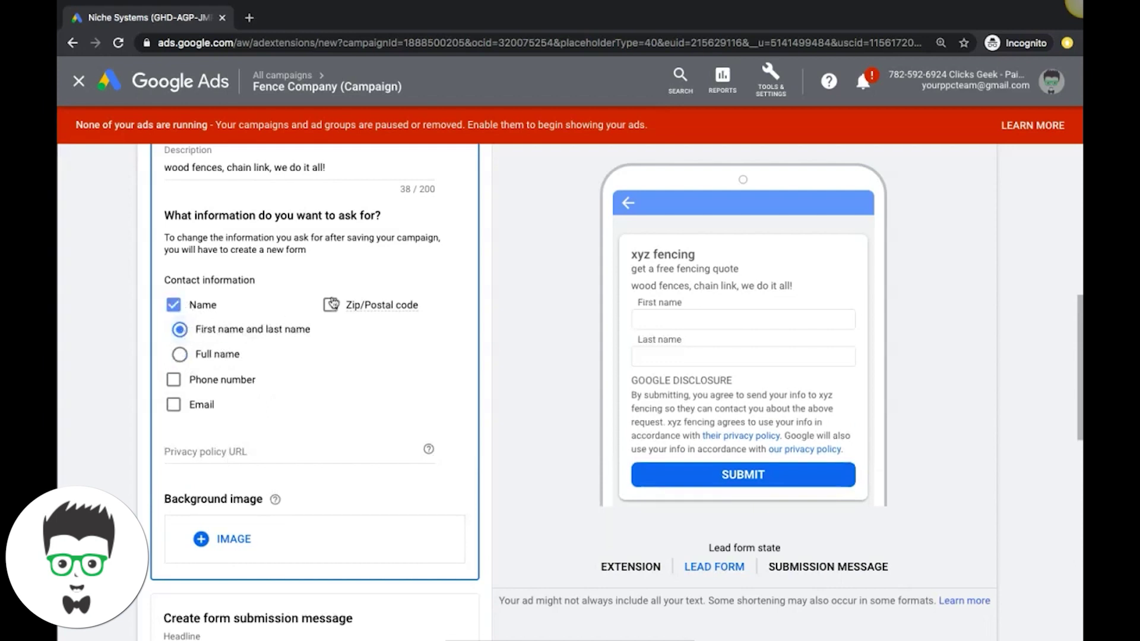
click(331, 305)
click(173, 380)
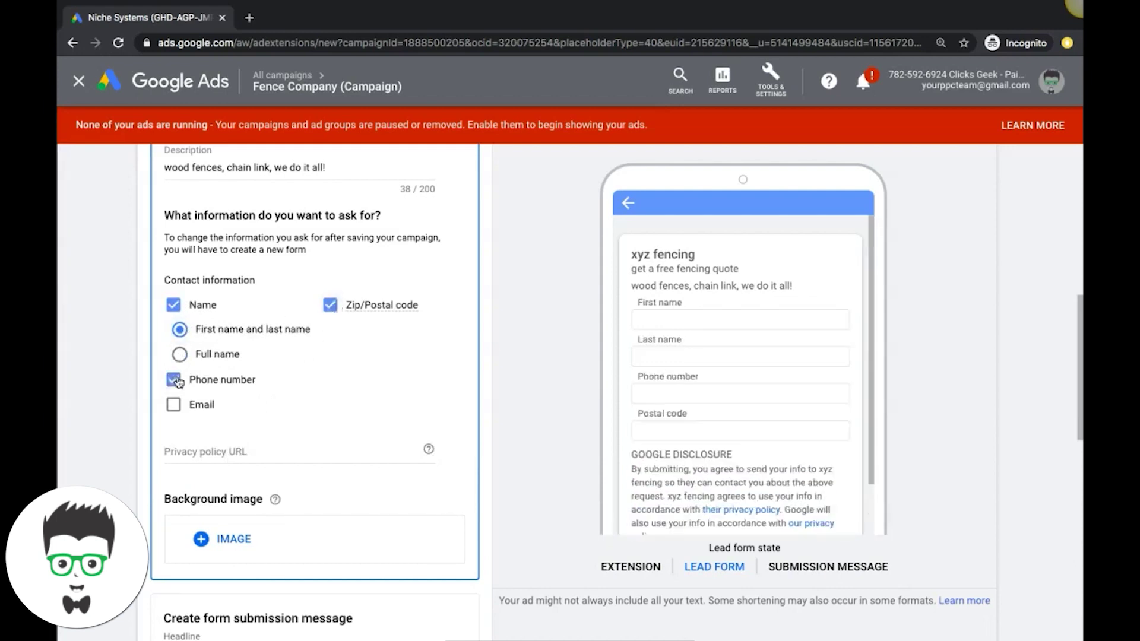
click(172, 405)
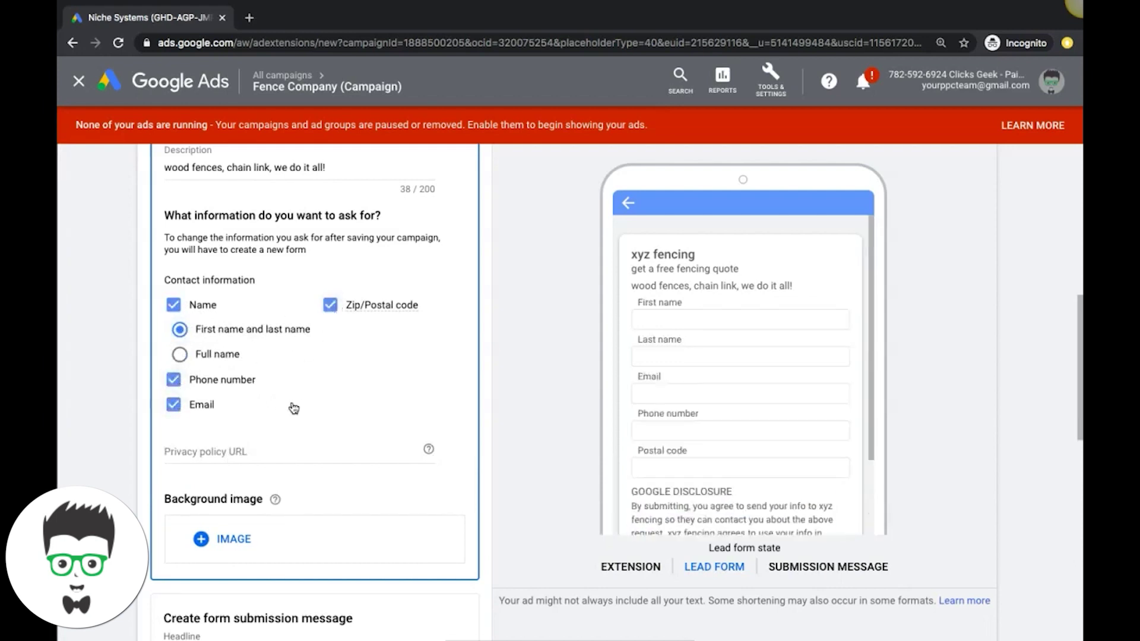
Step: Look over the submission message section, then cancel the lead form extension without saving
scroll(663, 426, down, 2)
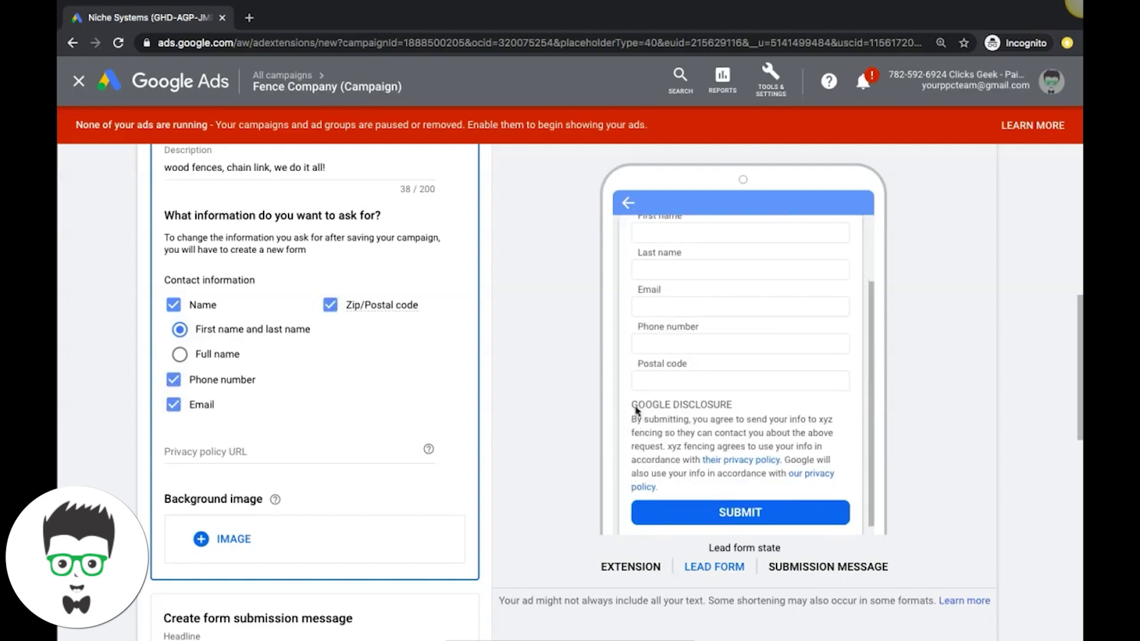
scroll(323, 445, down, 2)
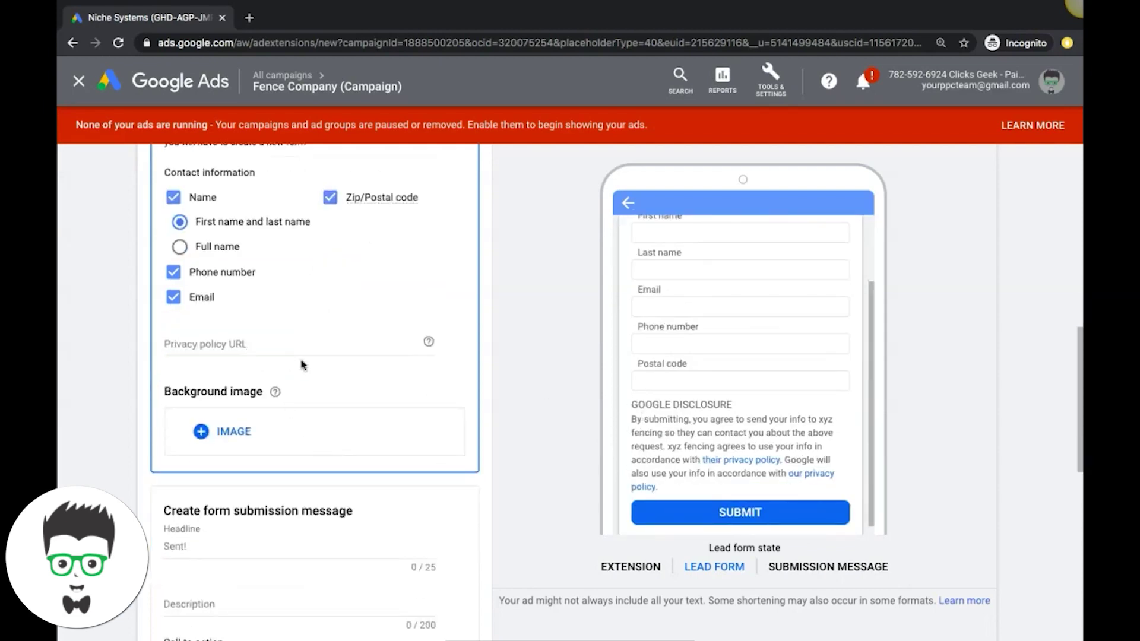
scroll(303, 364, down, 3)
click(239, 344)
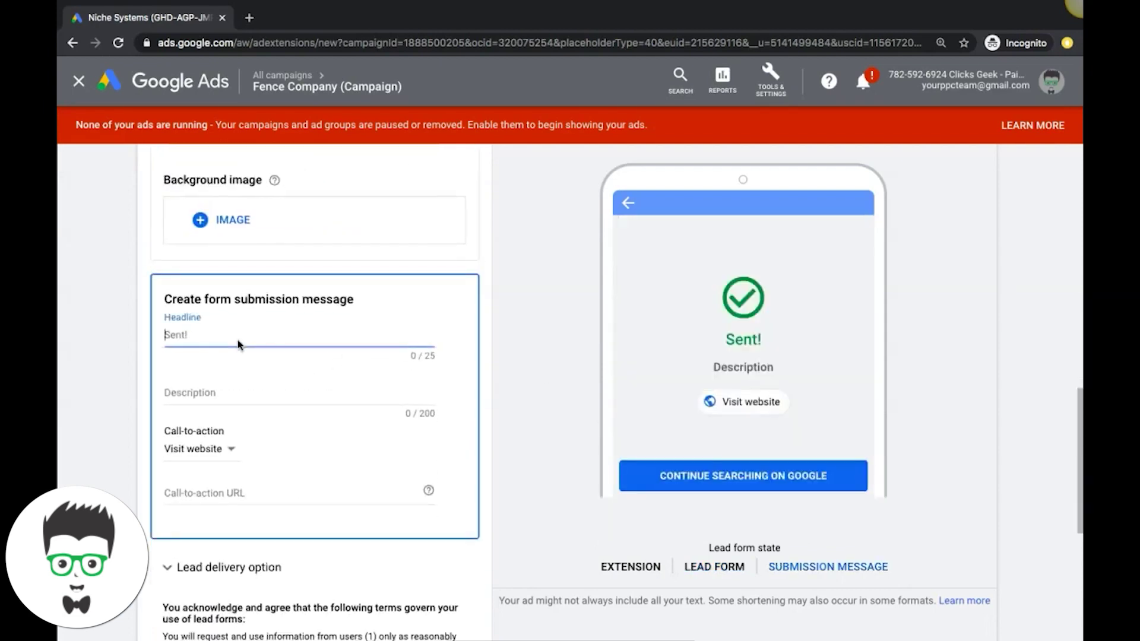
scroll(214, 386, down, 3)
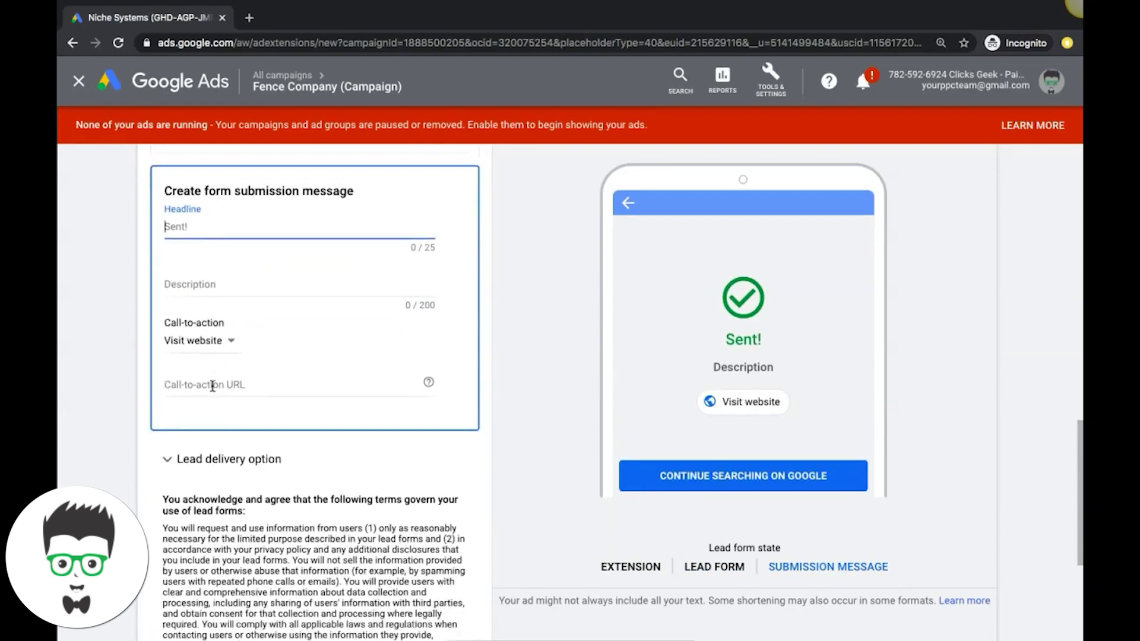
scroll(294, 419, down, 4)
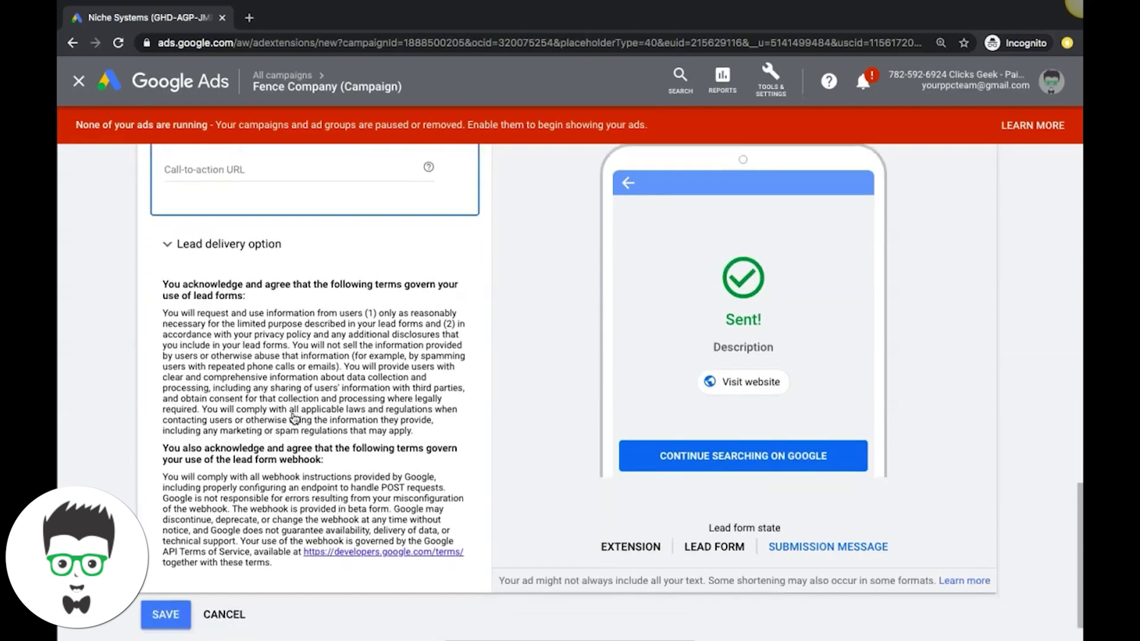
scroll(294, 418, up, 10)
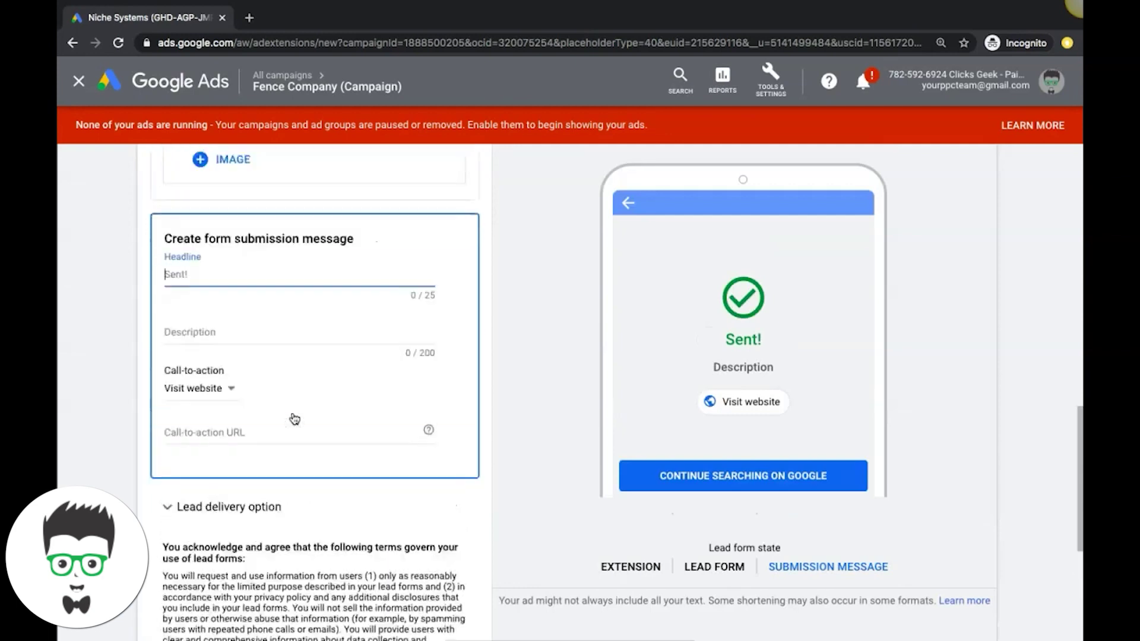
scroll(294, 419, up, 6)
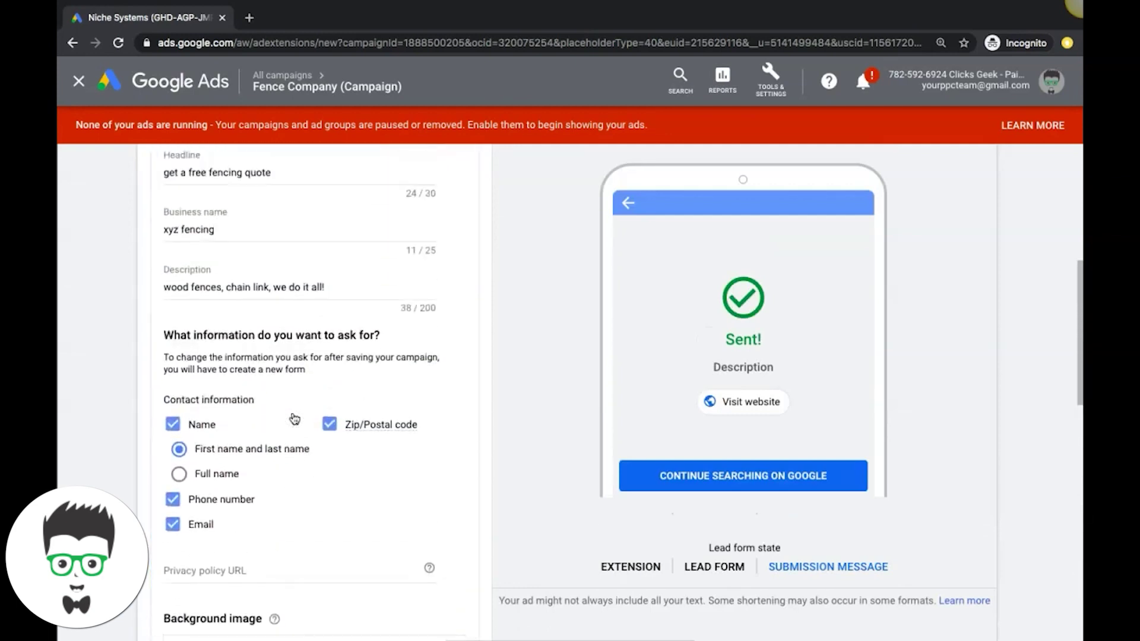
scroll(295, 419, up, 3)
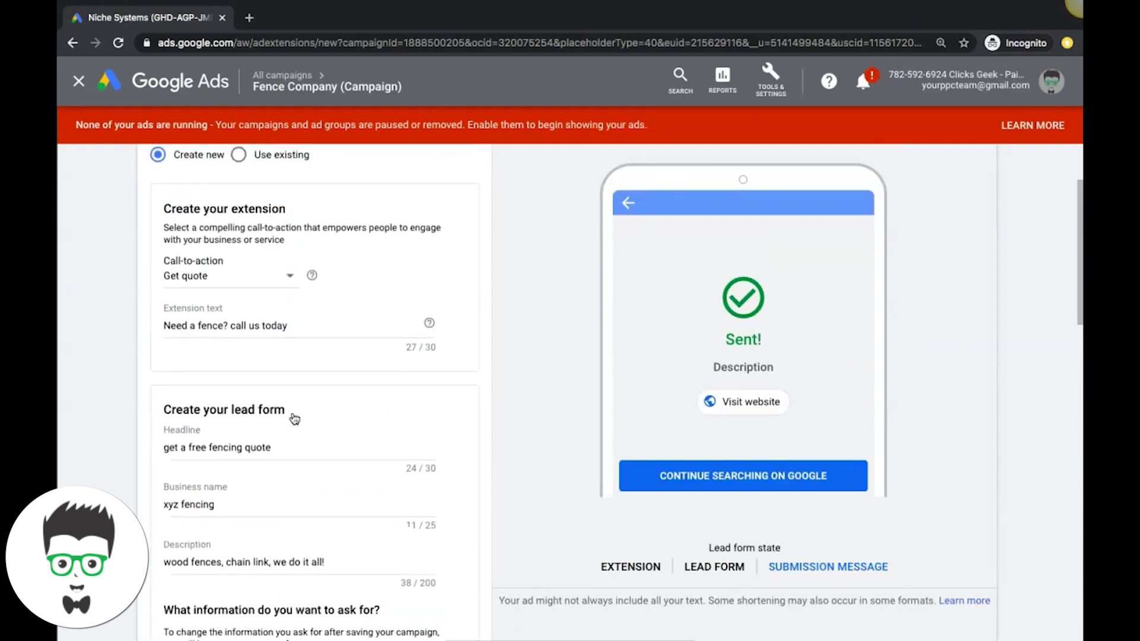
scroll(294, 419, down, 15)
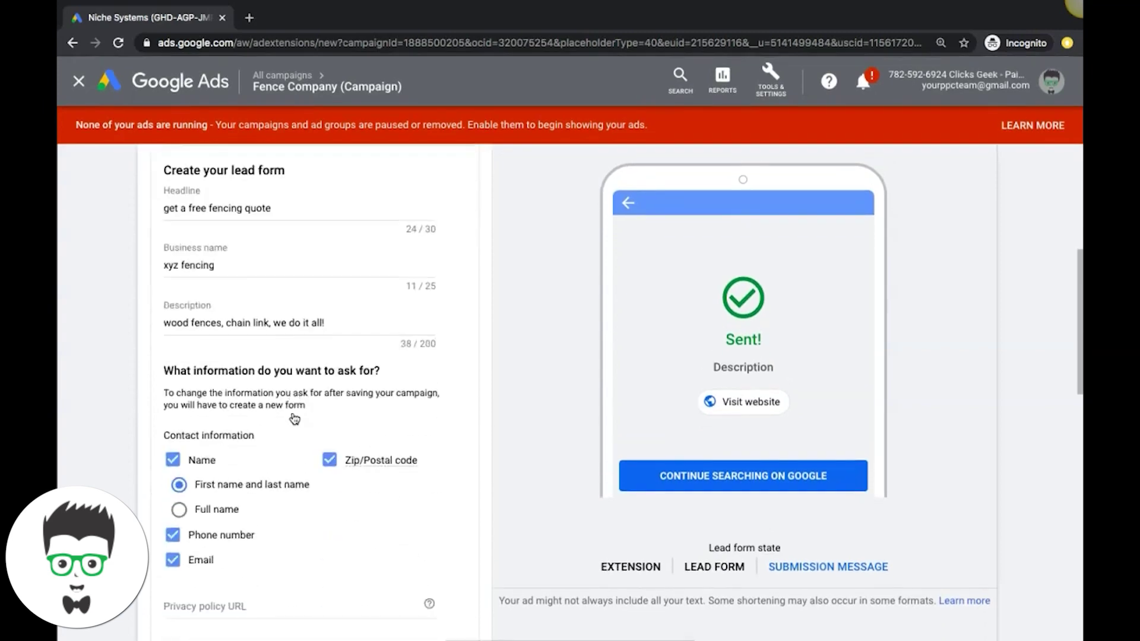
scroll(295, 419, down, 4)
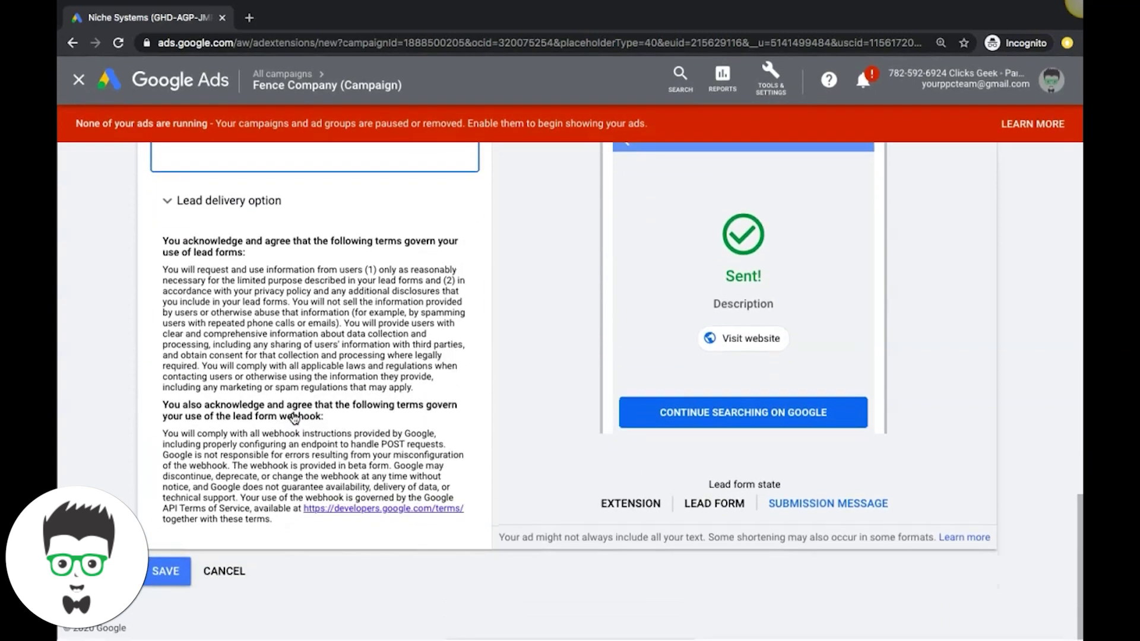
scroll(260, 308, up, 5)
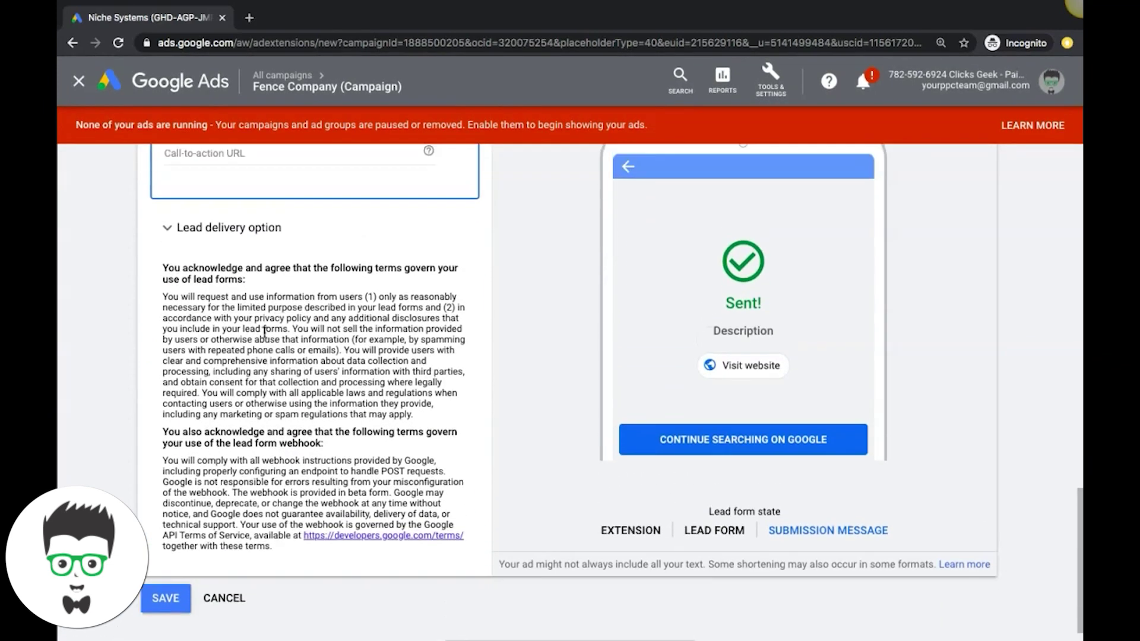
scroll(264, 332, down, 5)
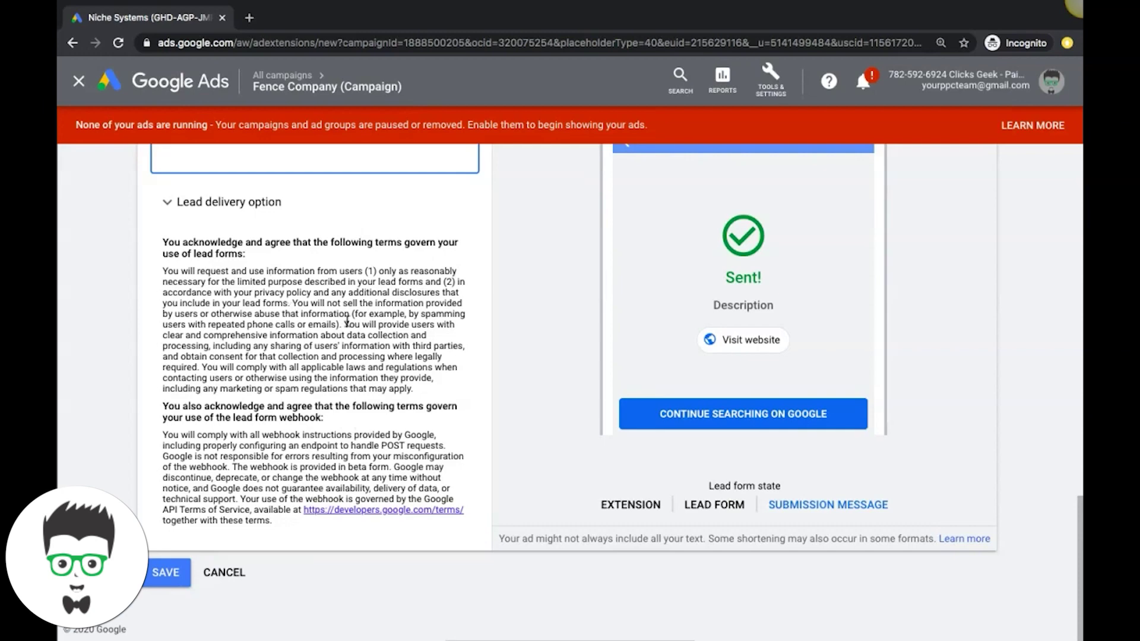
scroll(347, 320, up, 3)
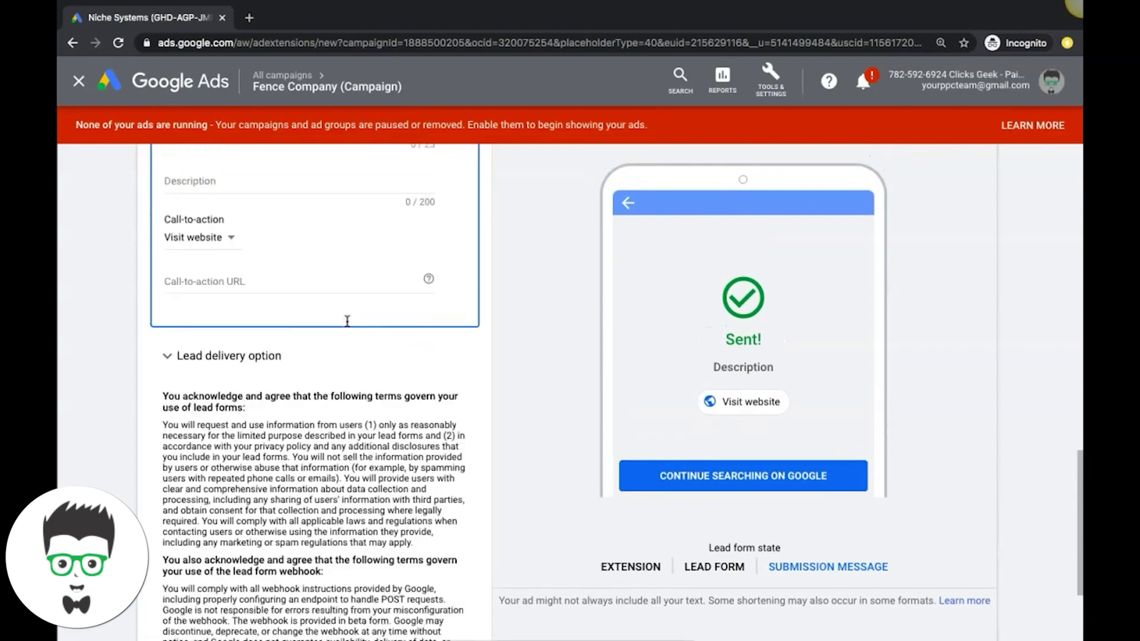
scroll(347, 321, down, 3)
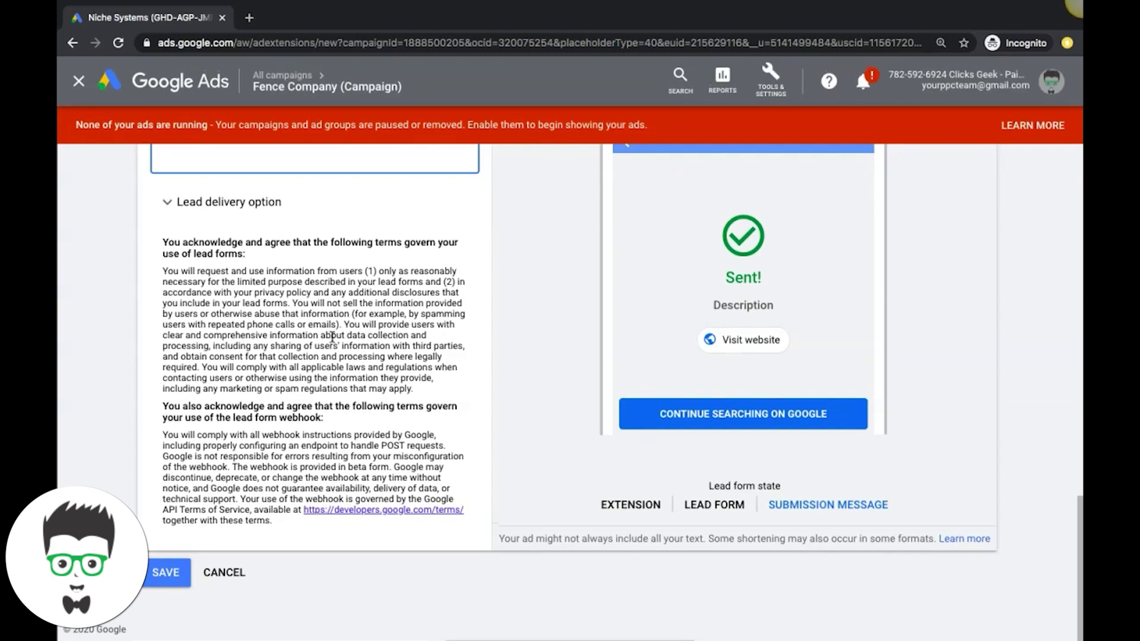
scroll(223, 464, up, 10)
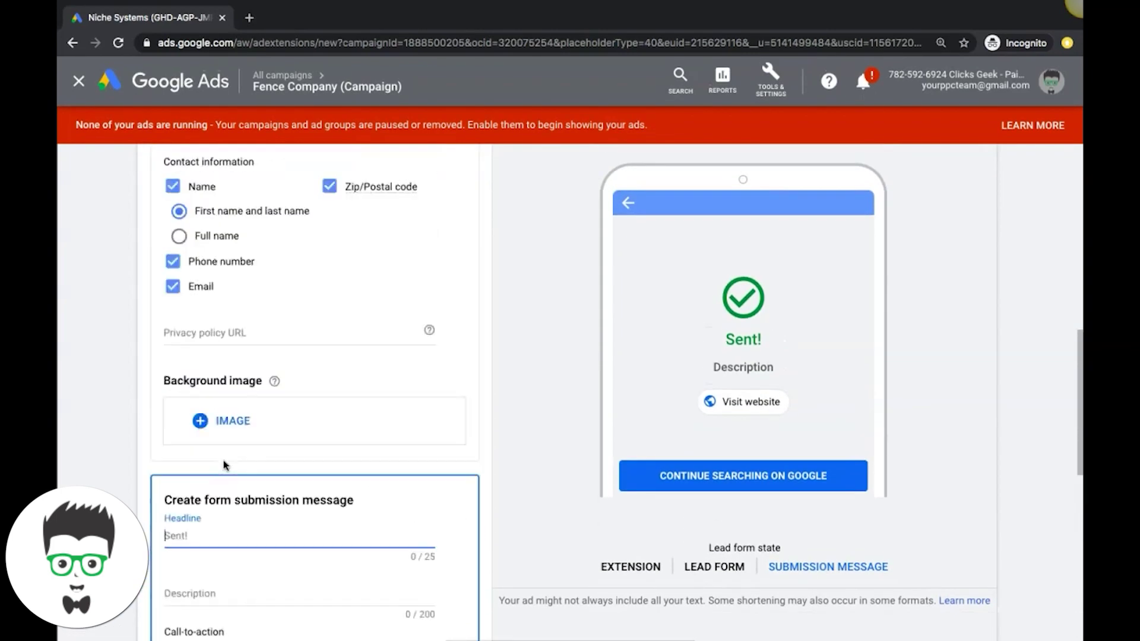
scroll(301, 462, up, 1)
scroll(302, 462, down, 15)
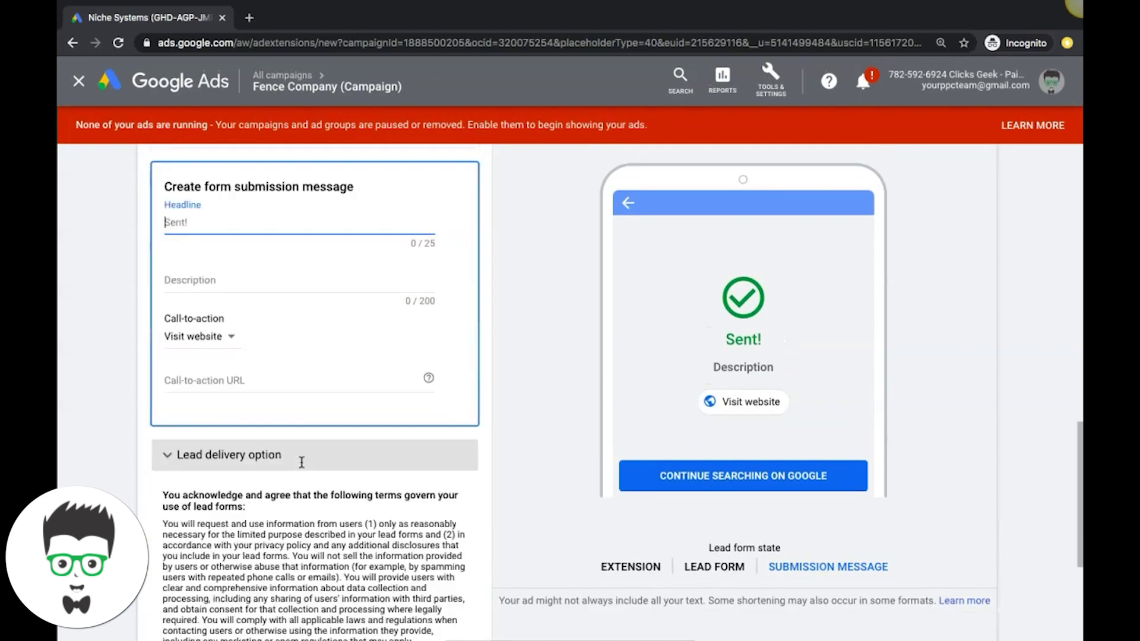
click(229, 571)
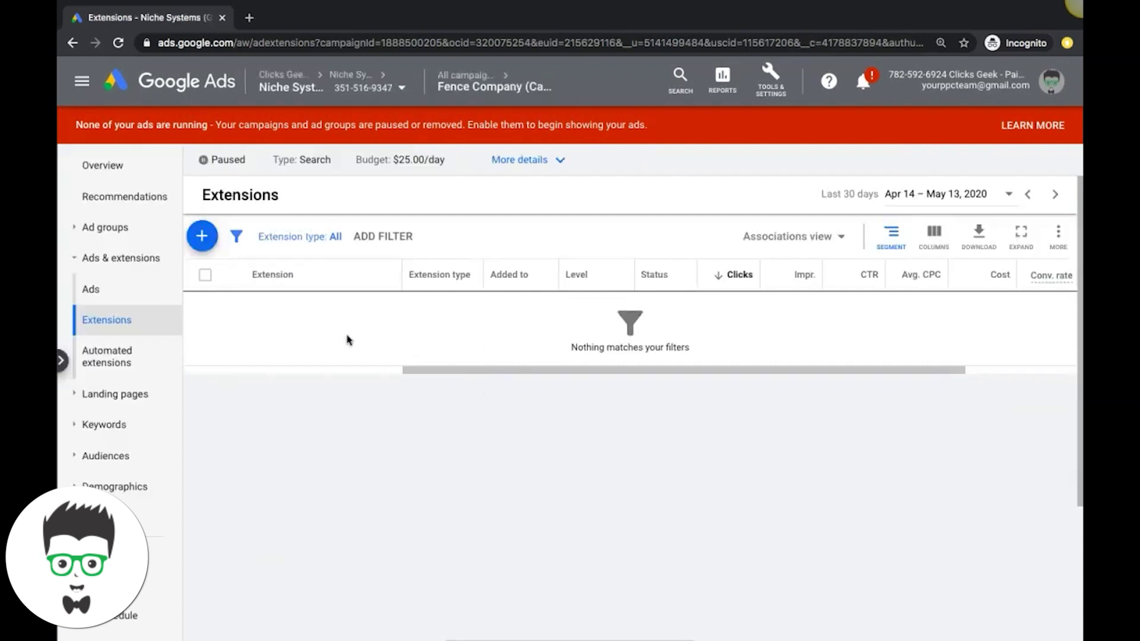
click(211, 239)
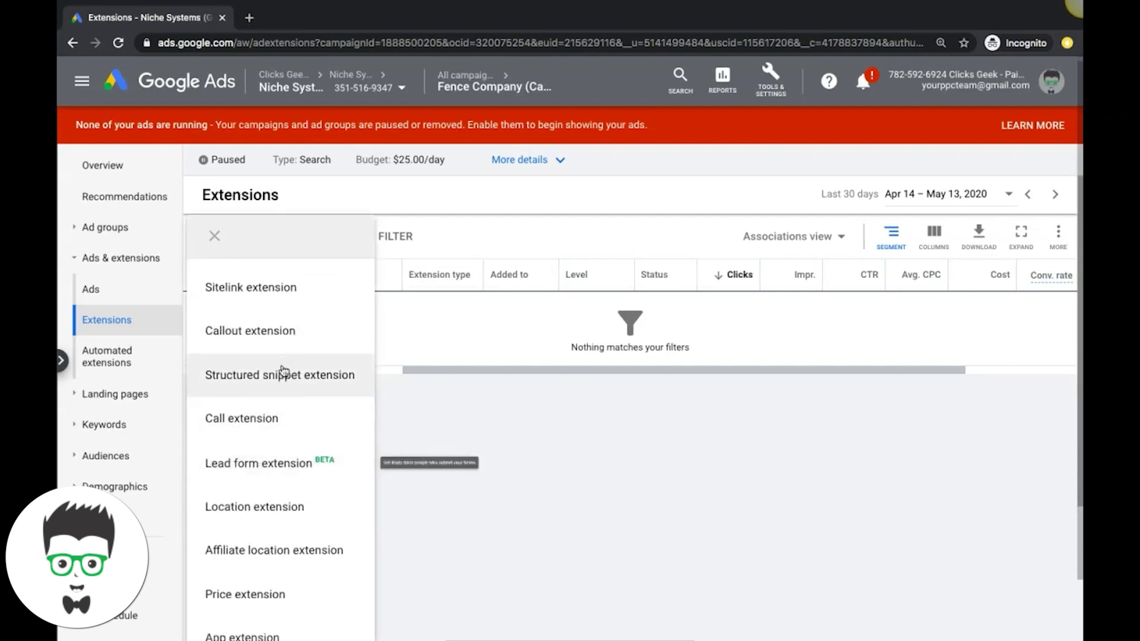
scroll(281, 374, down, 1)
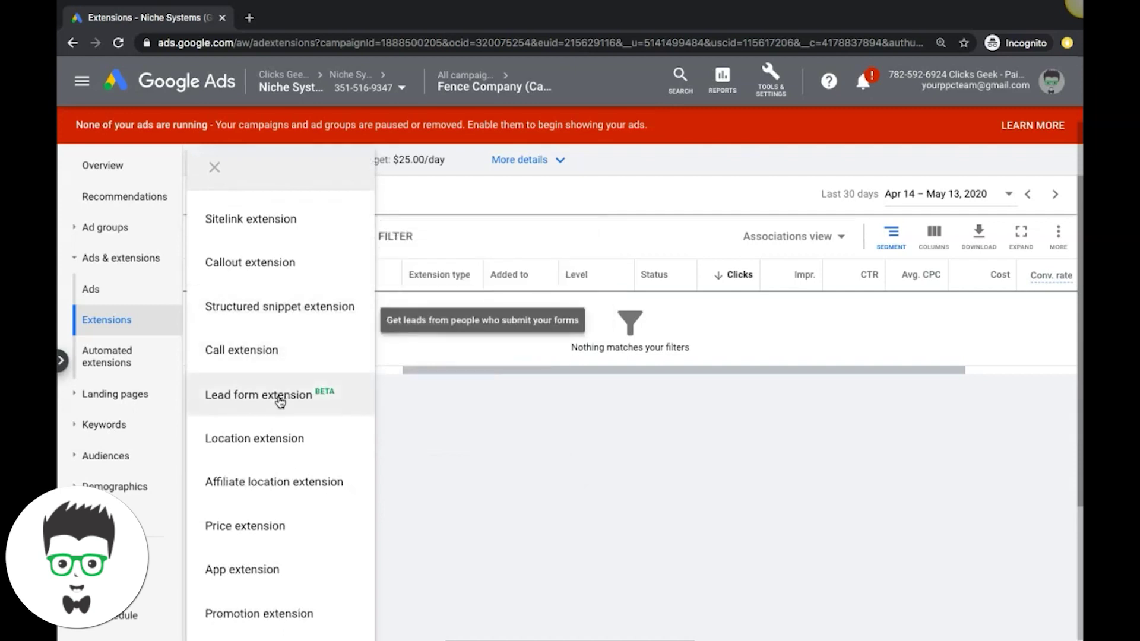
click(256, 442)
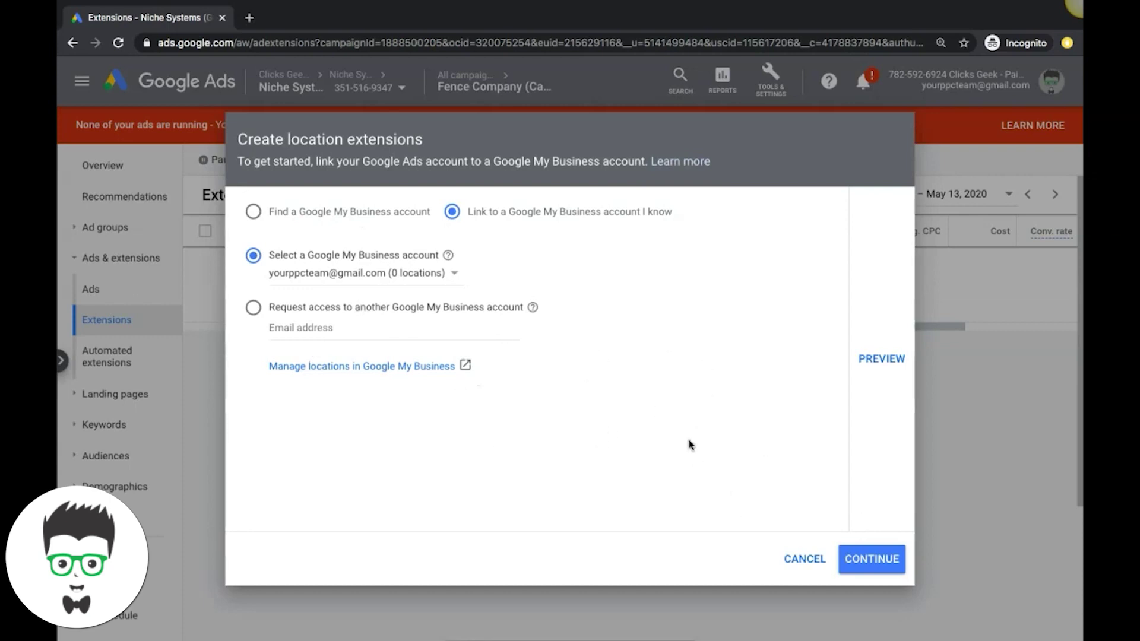
click(870, 565)
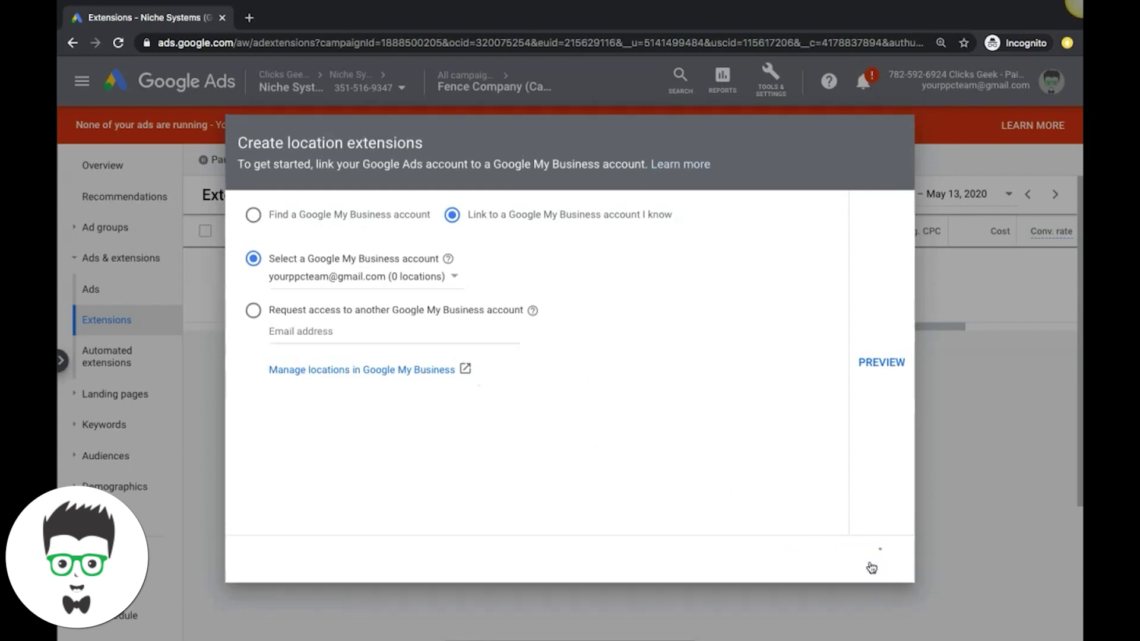
click(828, 568)
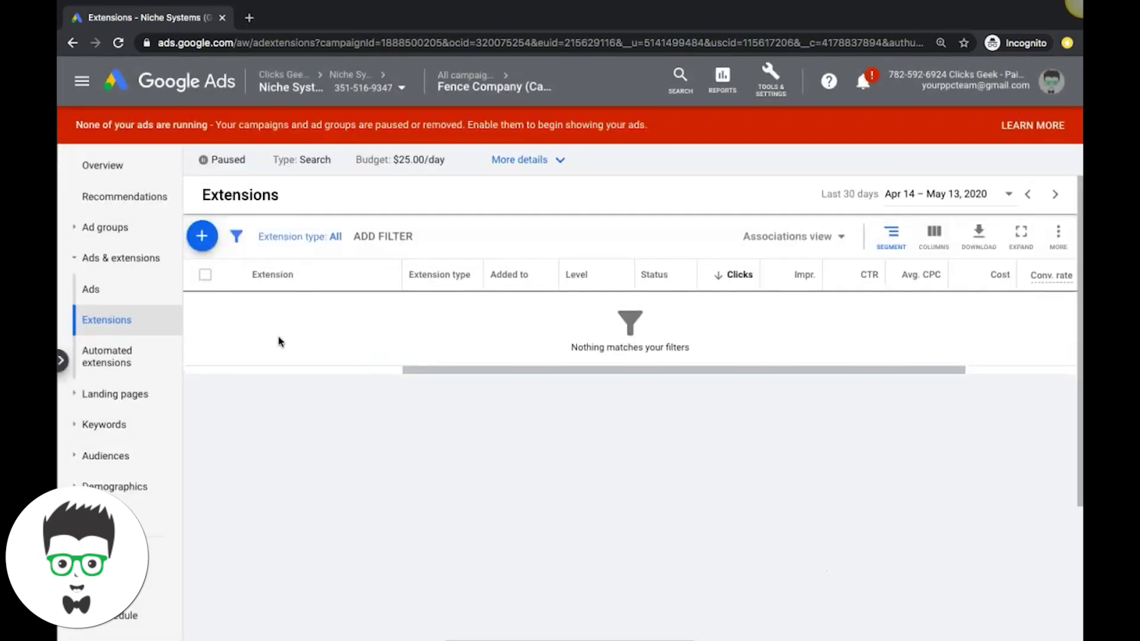
Step: Start an affiliate location extension and preview the General retailers chain chooser without picking any
click(209, 242)
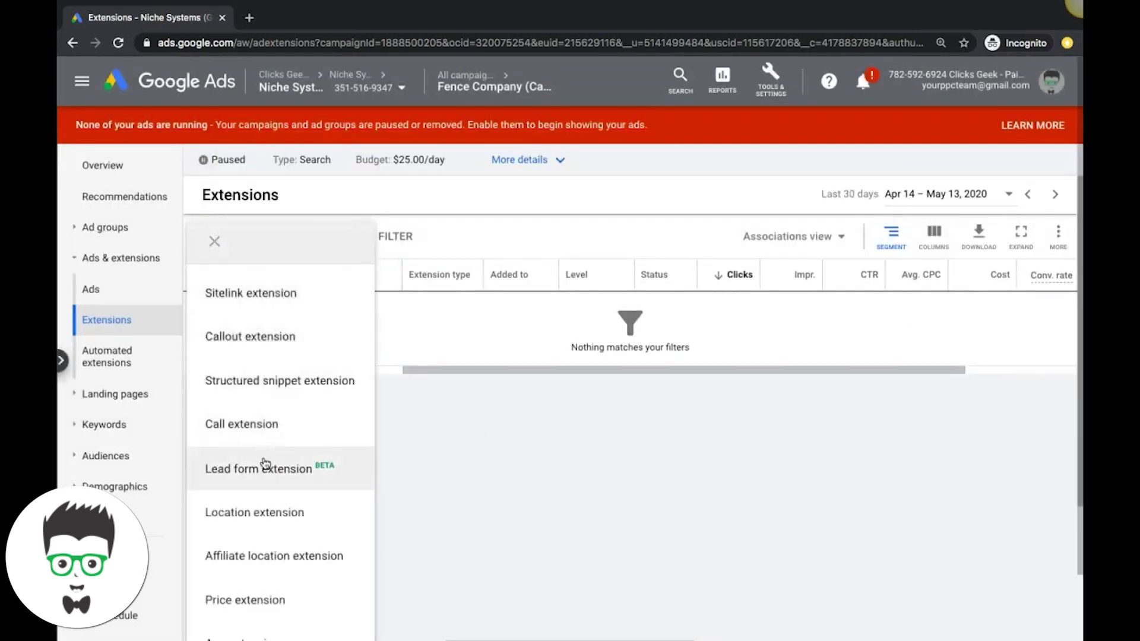
scroll(255, 512, down, 2)
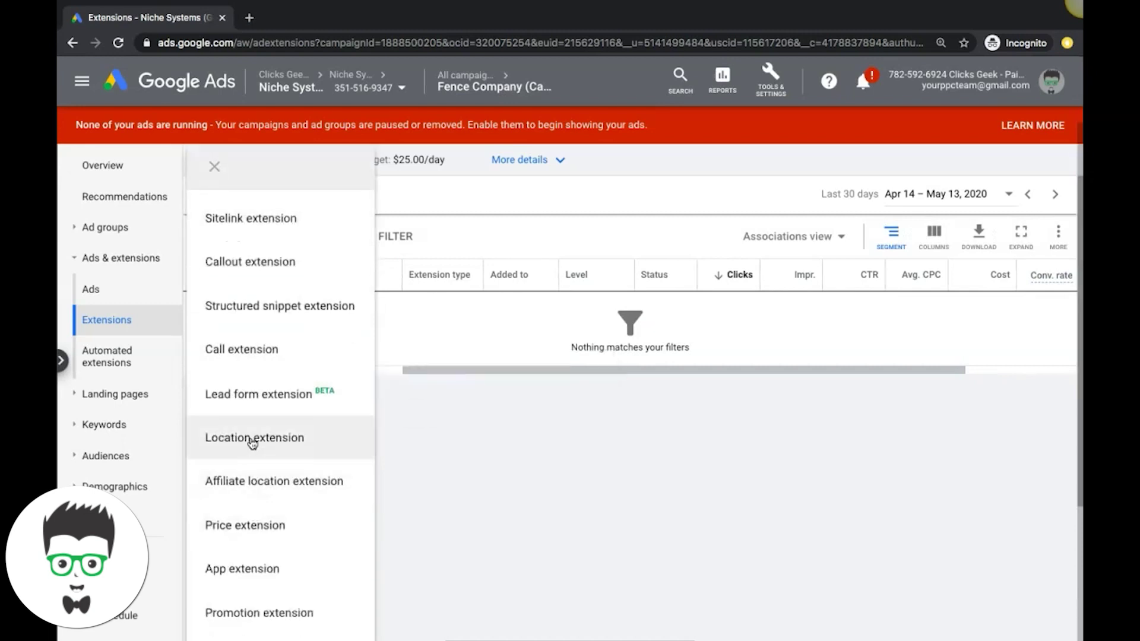
click(260, 498)
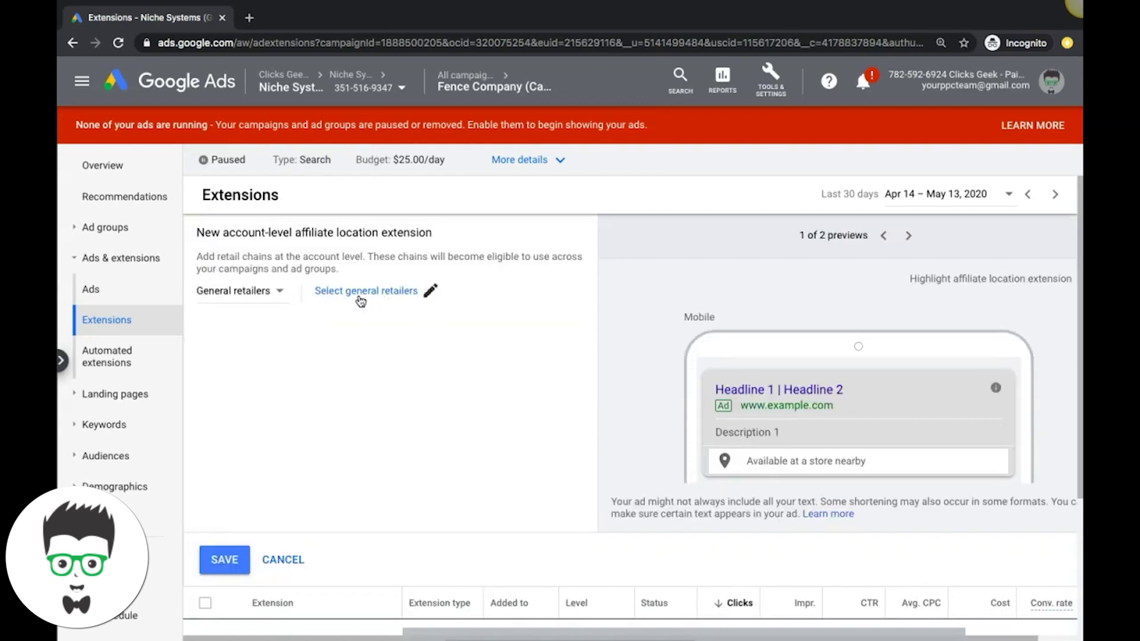
click(359, 297)
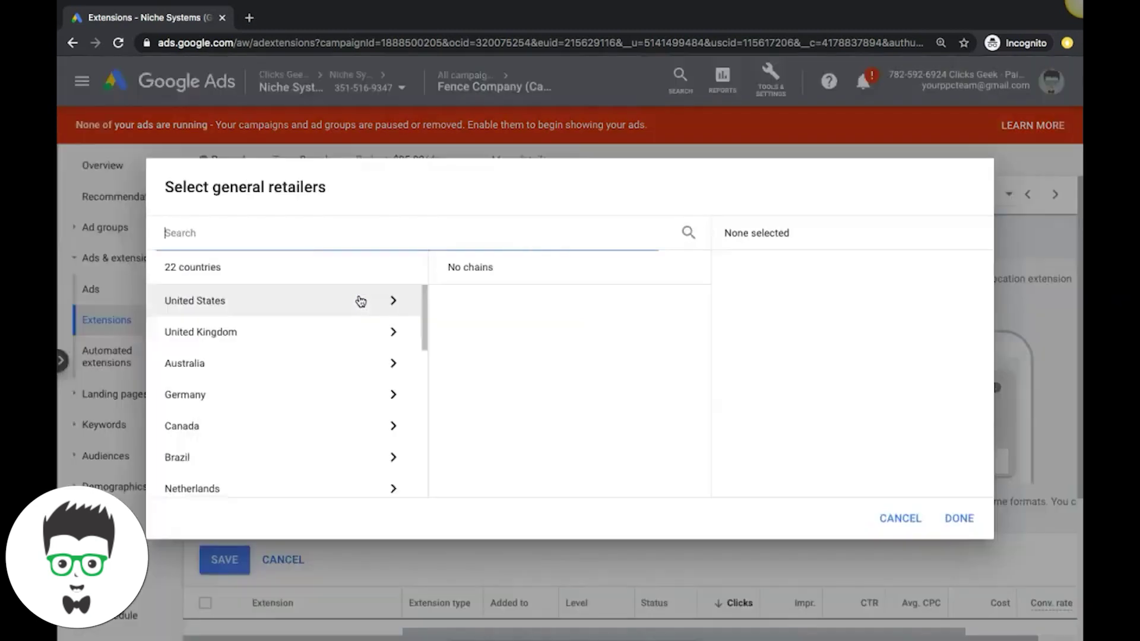
click(896, 518)
Step: Switch the category to Auto dealers, preview its chains, discard the draft, and start a price extension
click(272, 293)
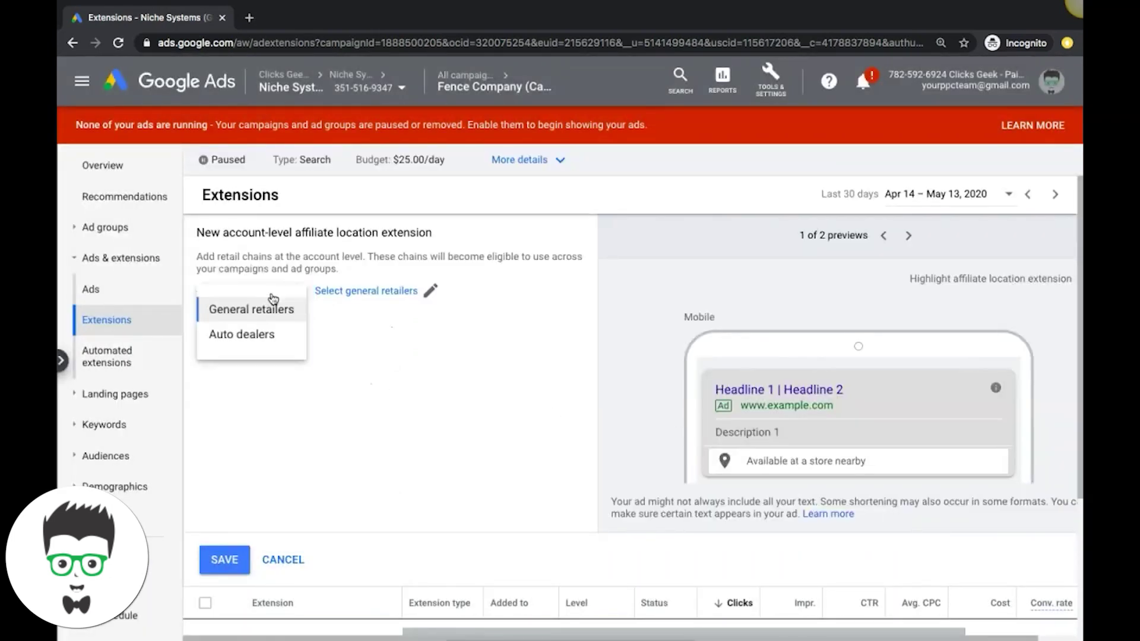
click(250, 346)
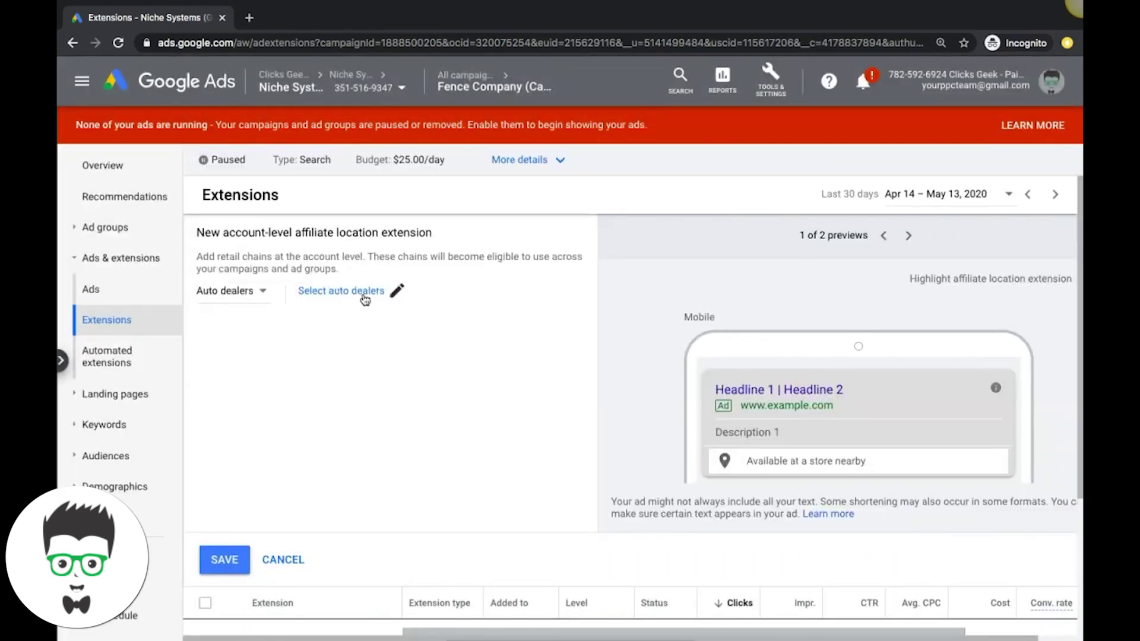
click(363, 294)
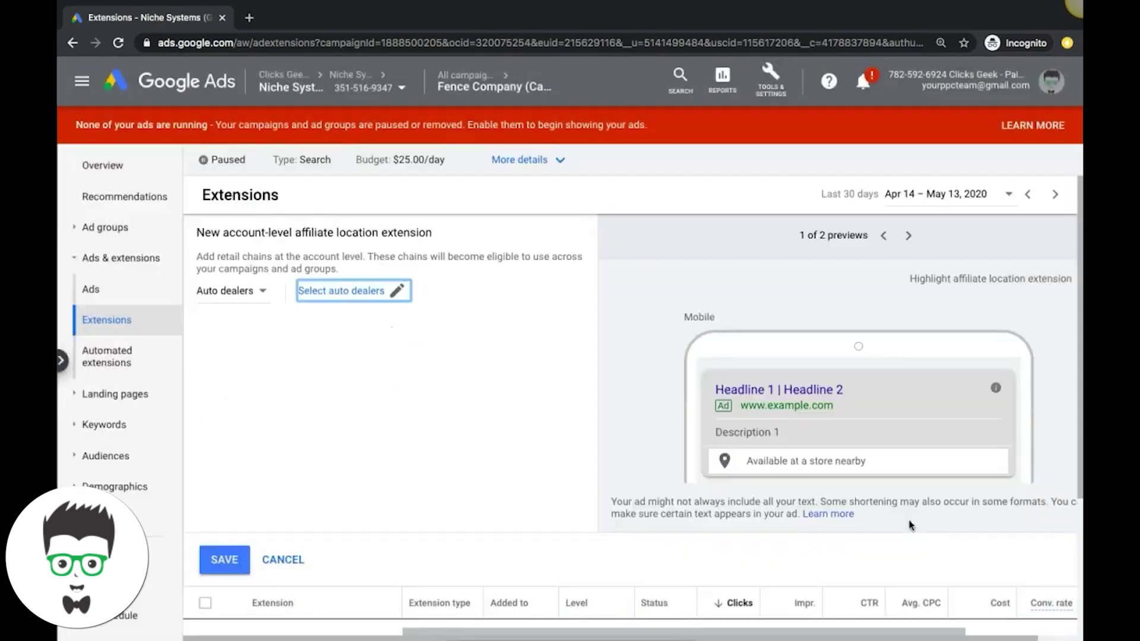
click(900, 519)
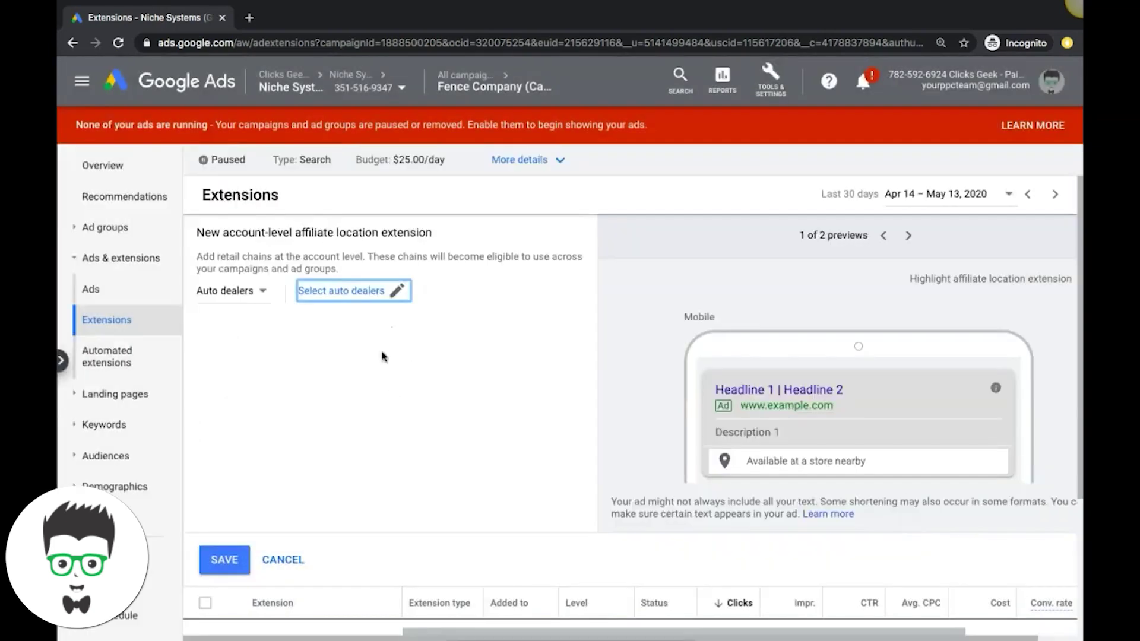
click(292, 561)
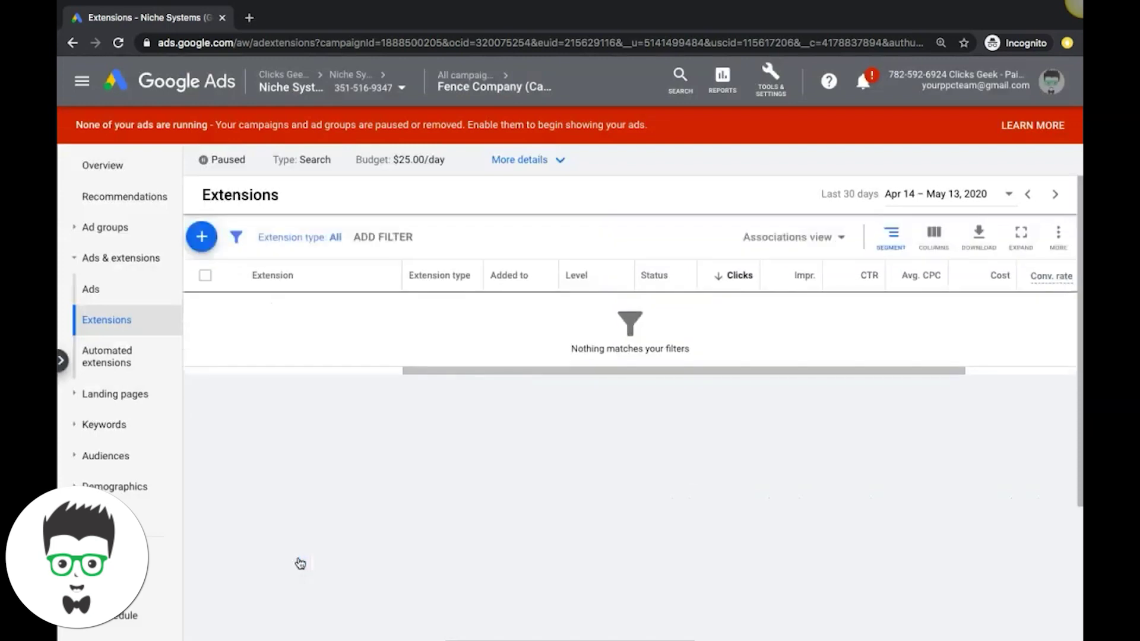
click(203, 235)
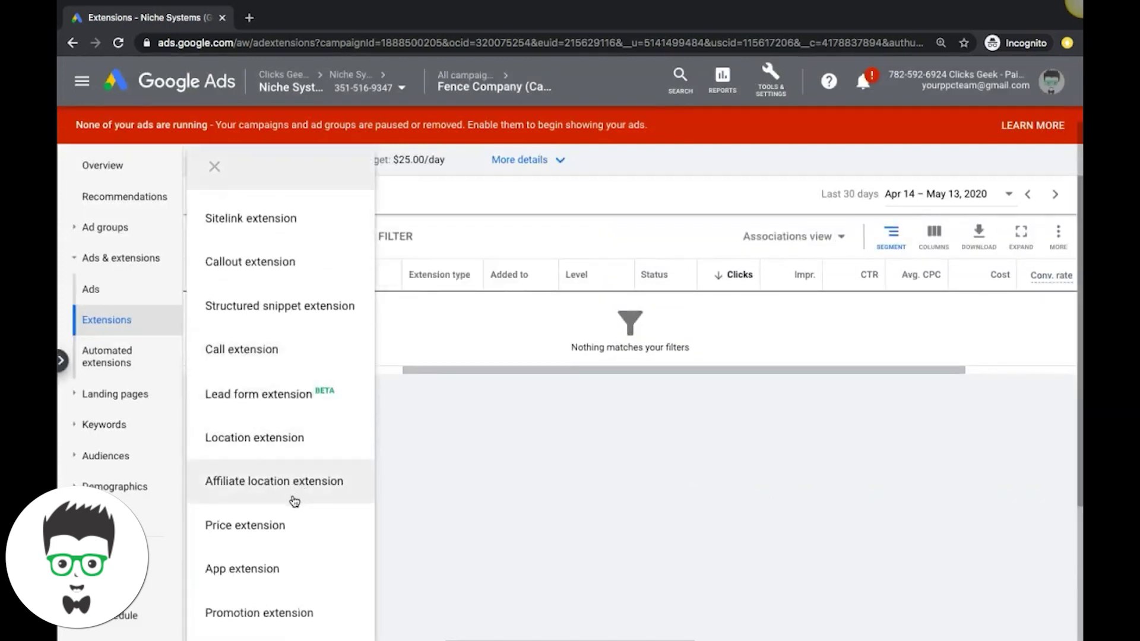
click(261, 540)
Step: Set the price extension type to Services and keep the price qualifier at No qualifier
scroll(343, 397, down, 2)
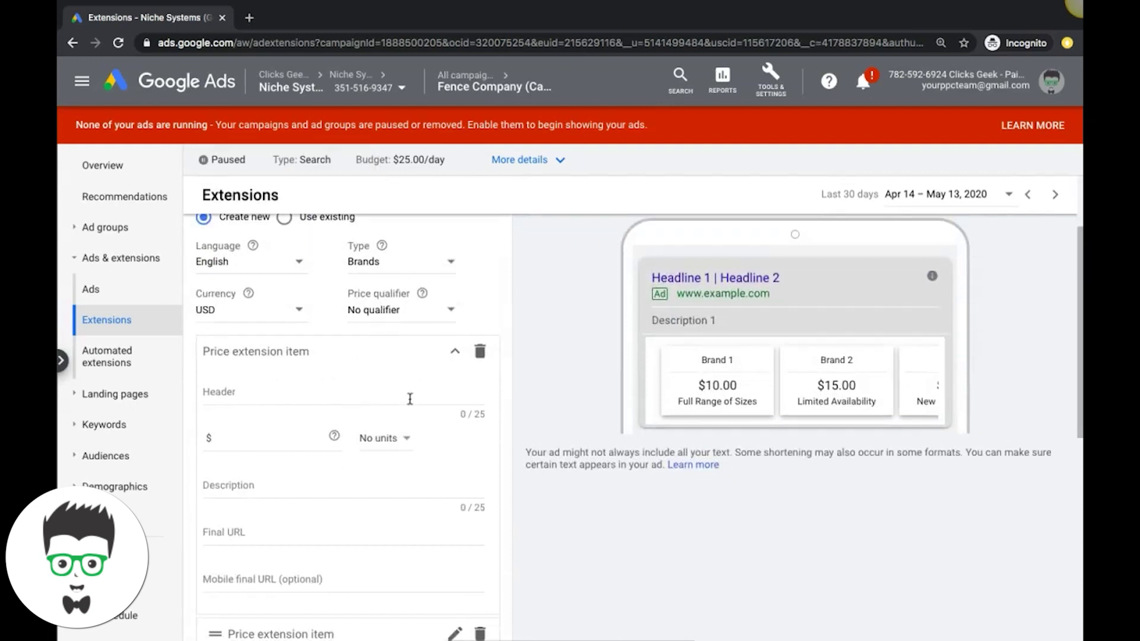
scroll(283, 275, up, 1)
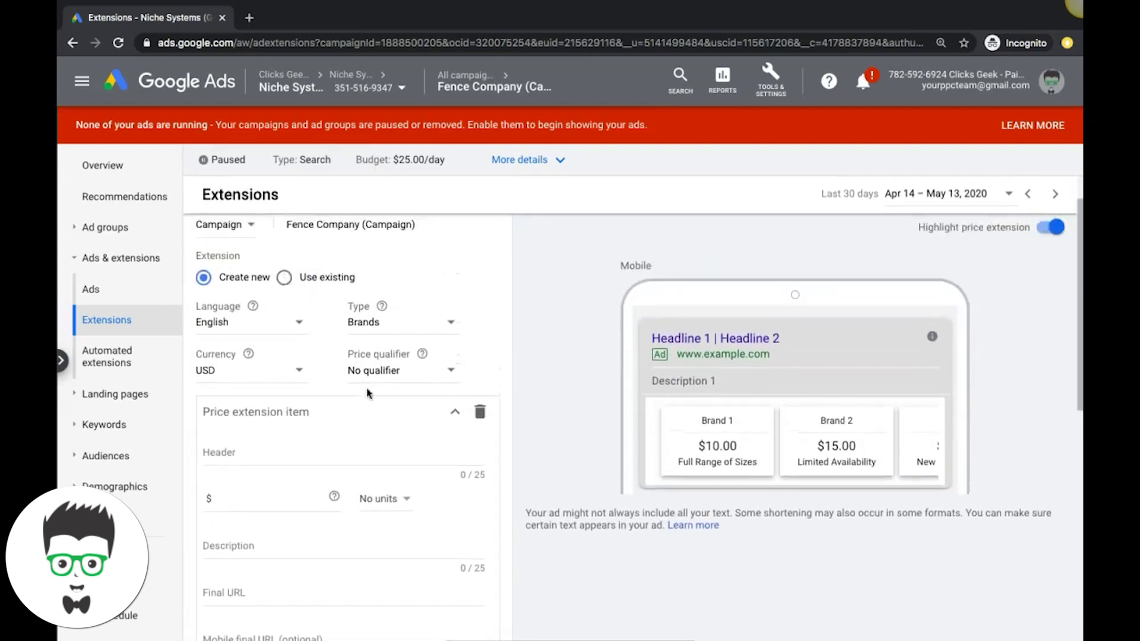
click(451, 378)
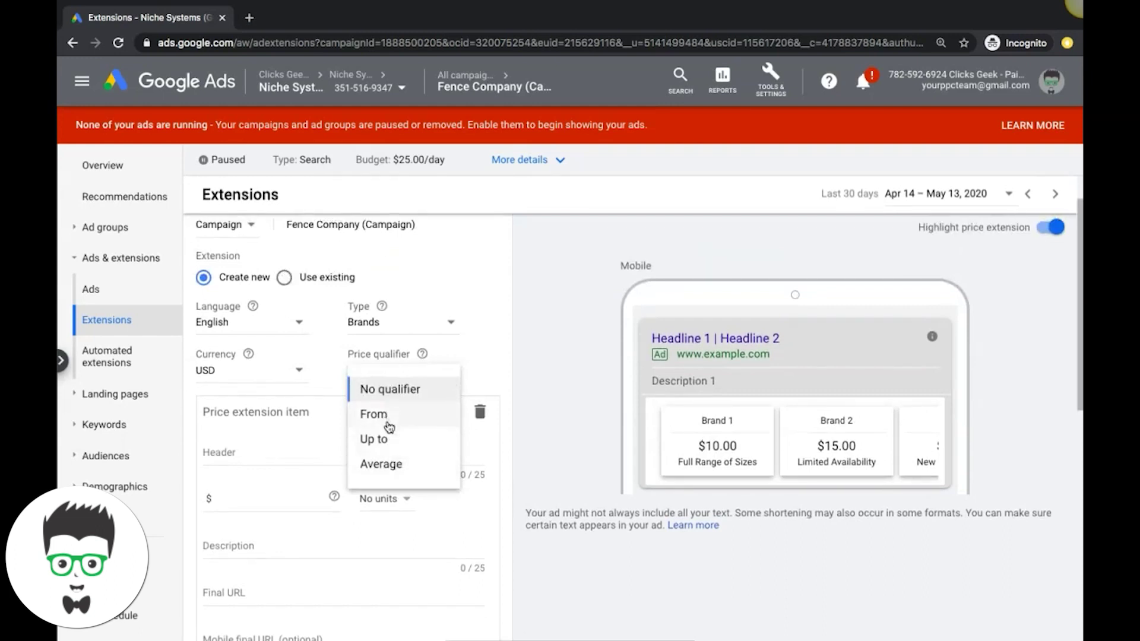
click(448, 325)
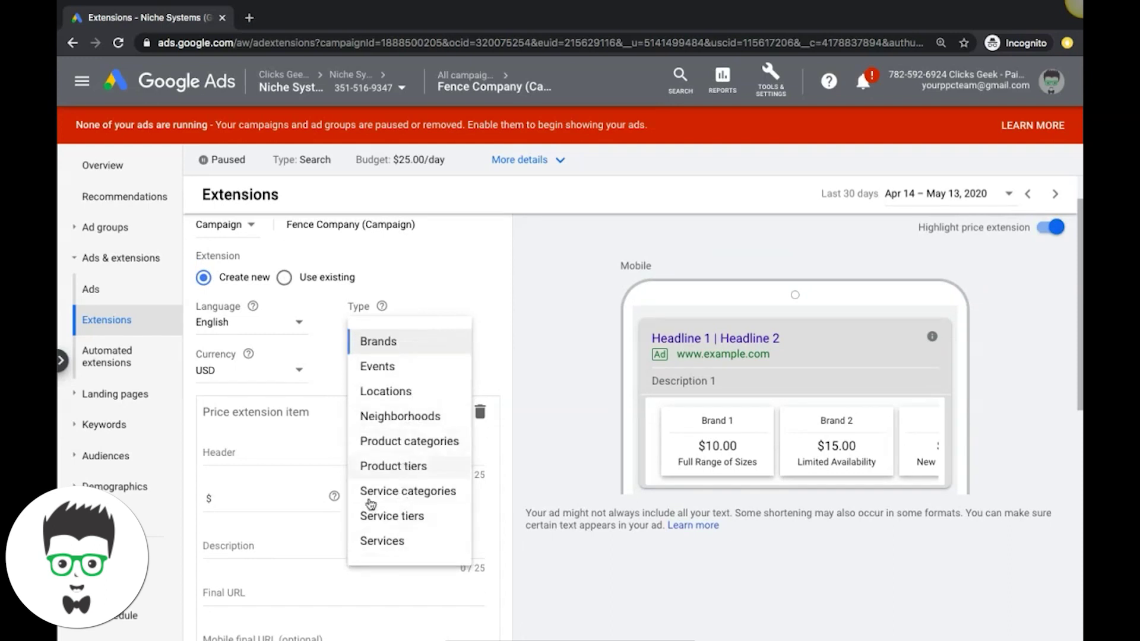
click(379, 541)
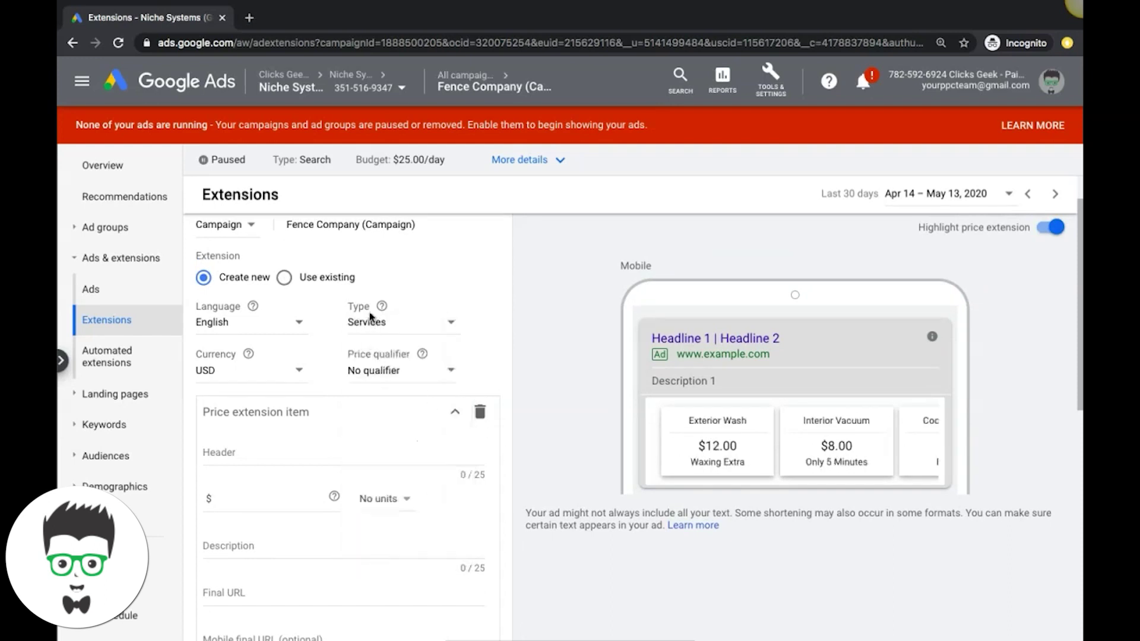
click(450, 374)
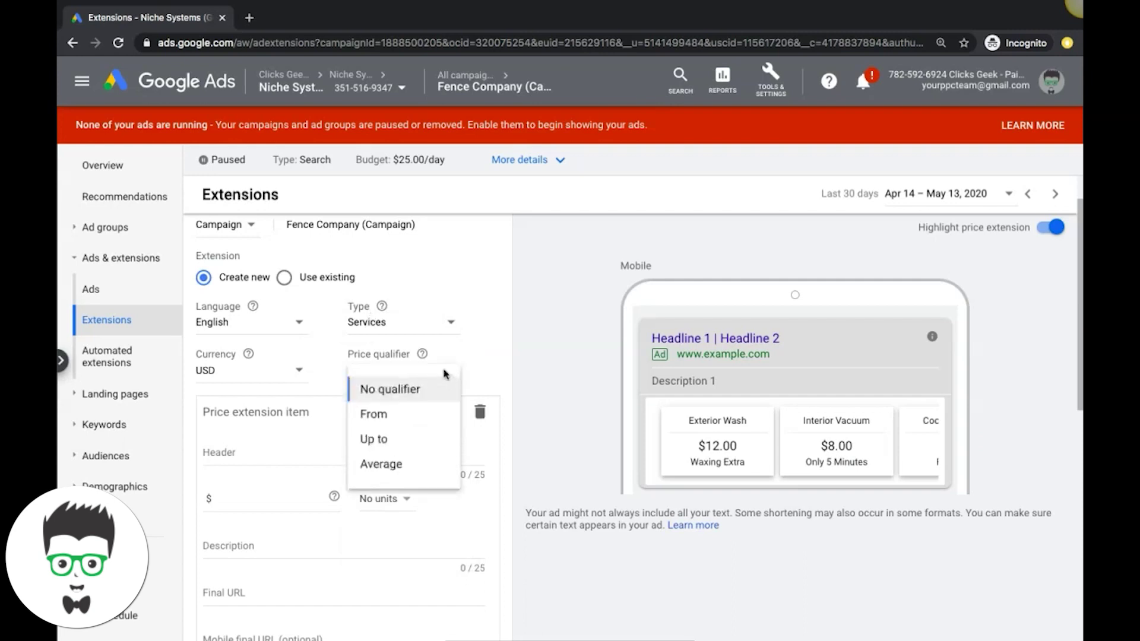
click(399, 390)
Step: Click into the first item's header, then close the price extension form without saving
scroll(274, 460, down, 1)
click(231, 380)
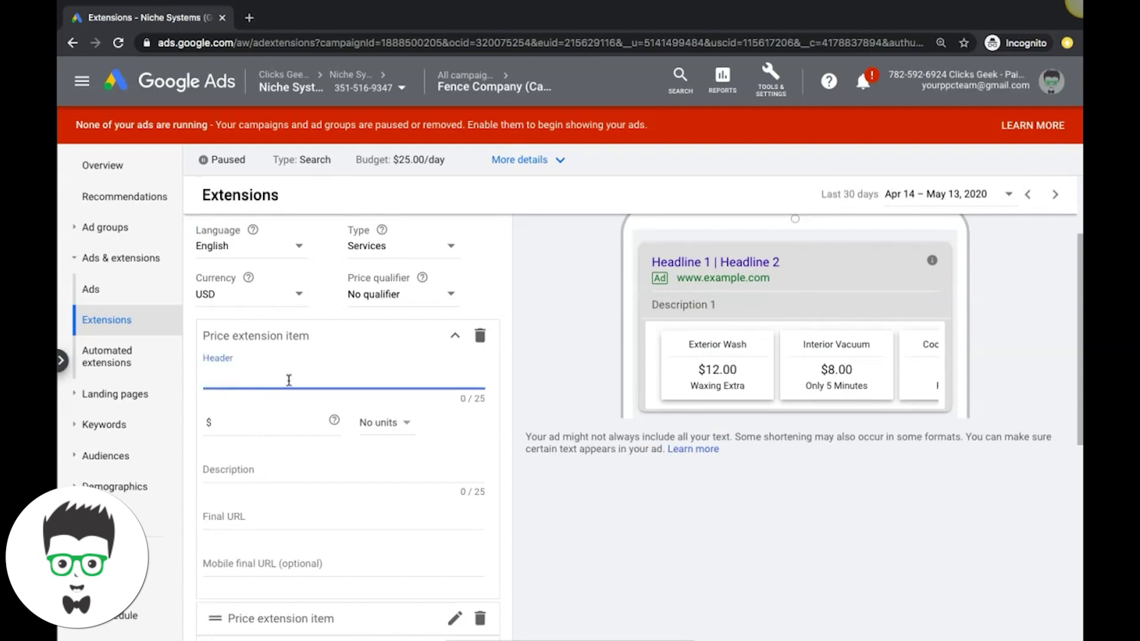
scroll(352, 404, down, 3)
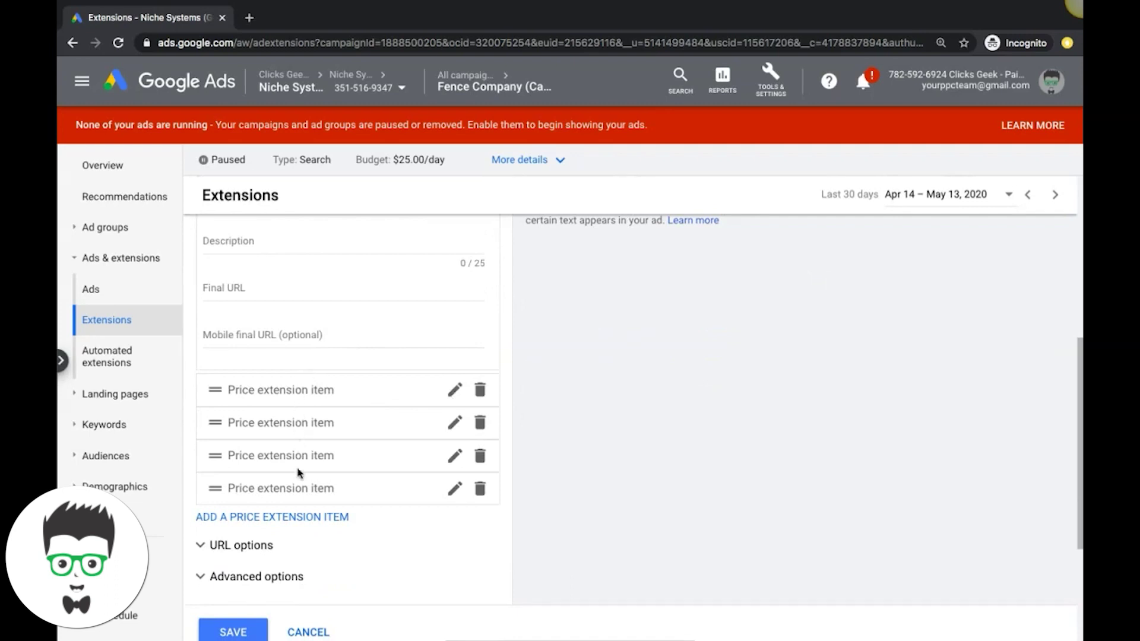
scroll(349, 404, down, 3)
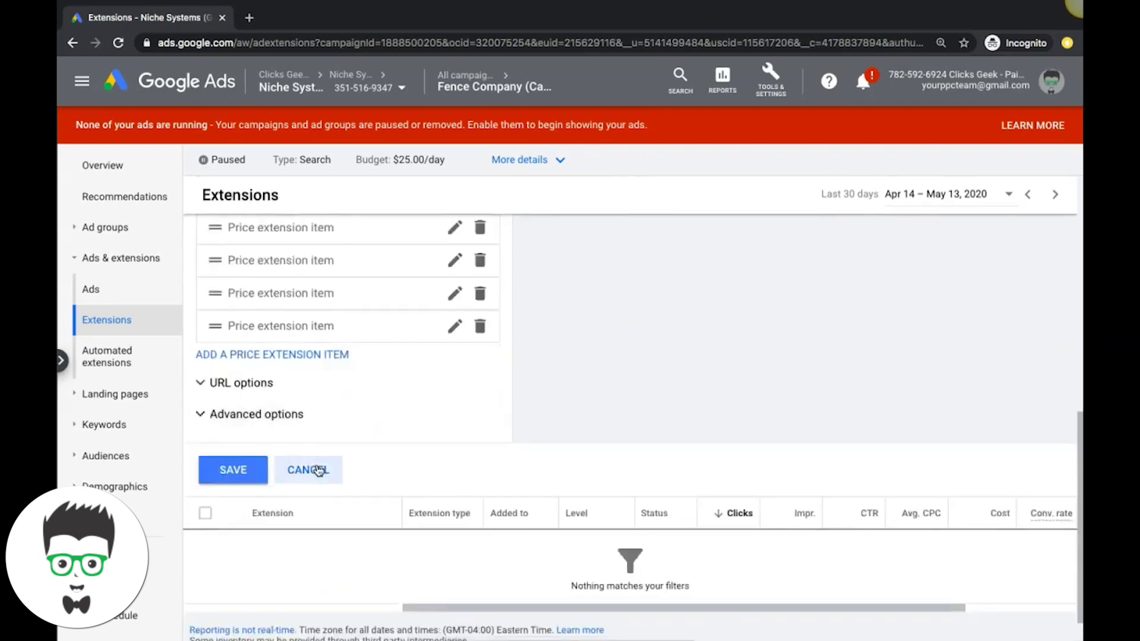
click(303, 469)
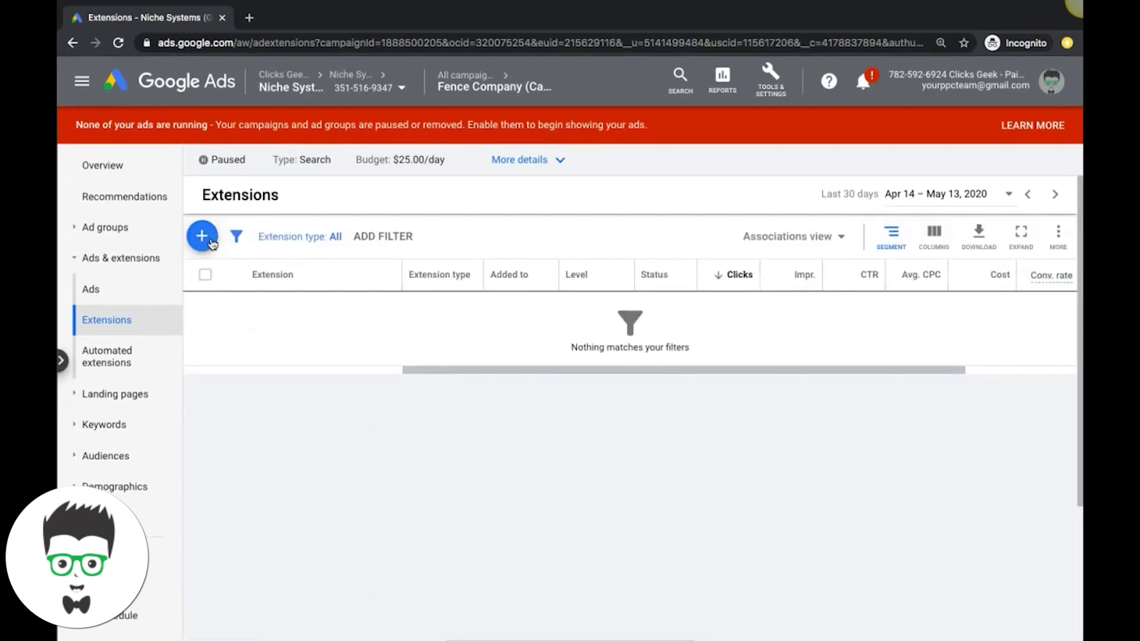
Step: Open a new app extension form, cancel it unsaved, and bring up the extension types list again
click(213, 245)
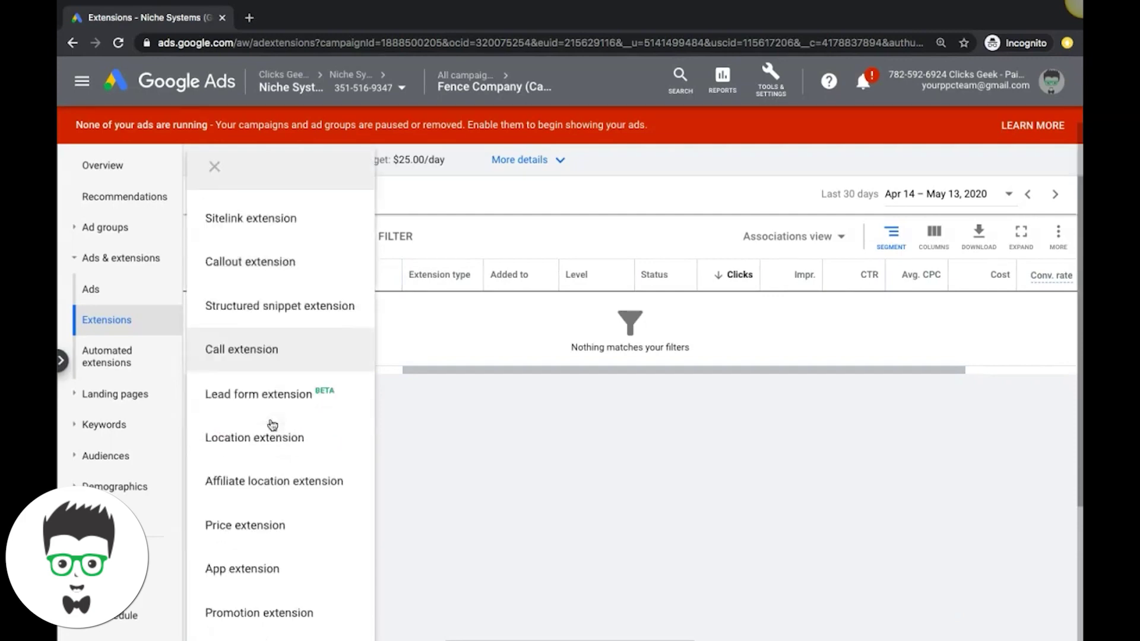
click(242, 586)
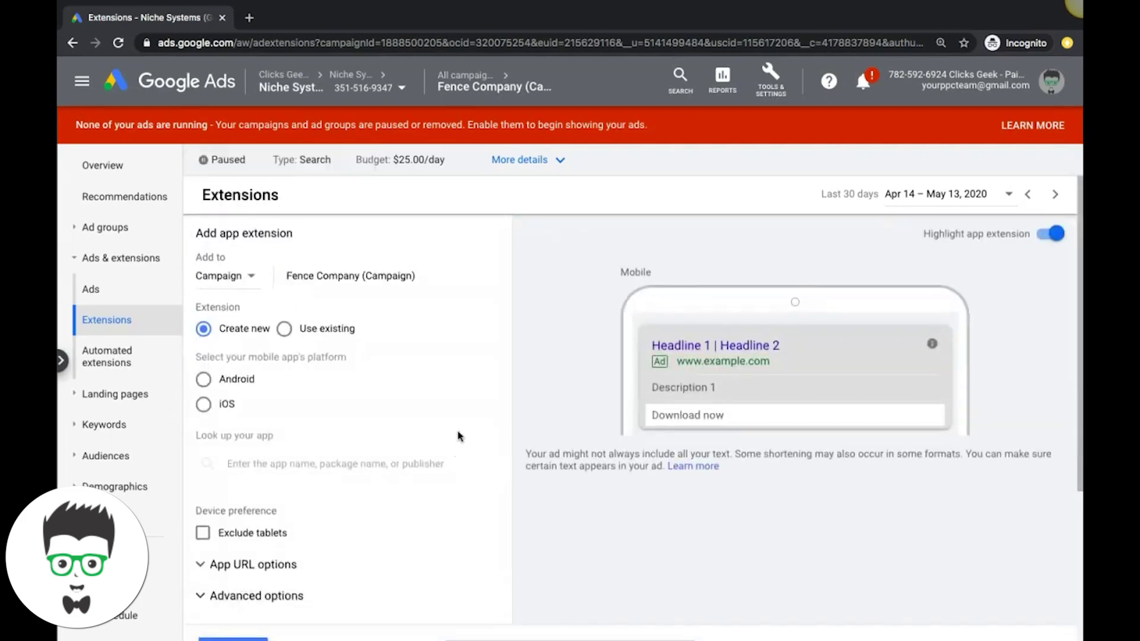
scroll(459, 436, down, 1)
scroll(458, 436, down, 1)
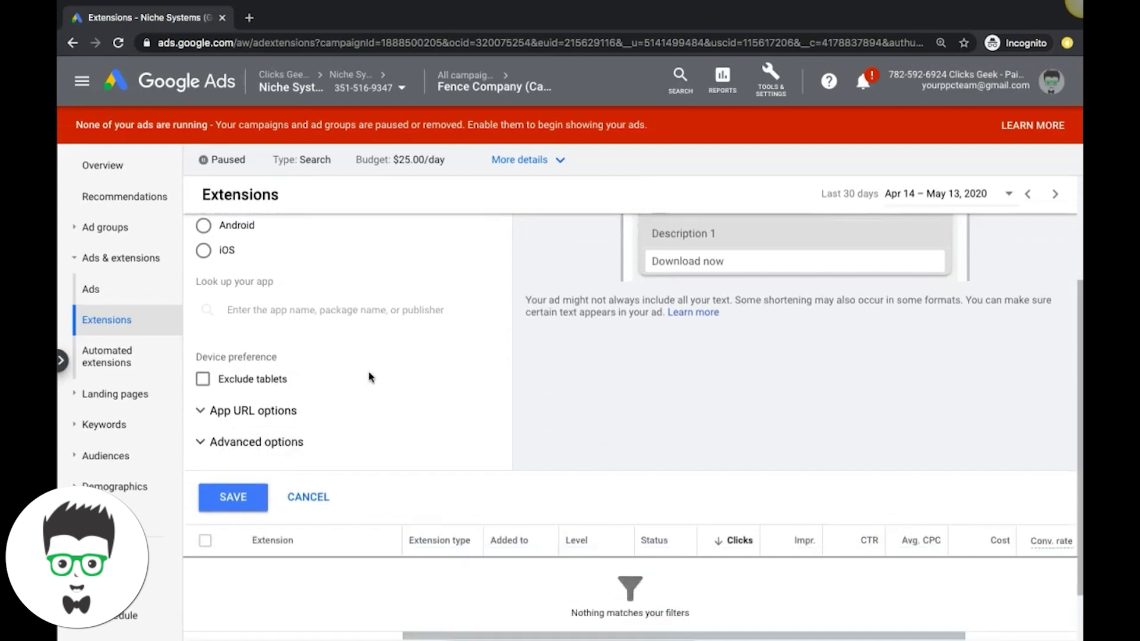
click(313, 498)
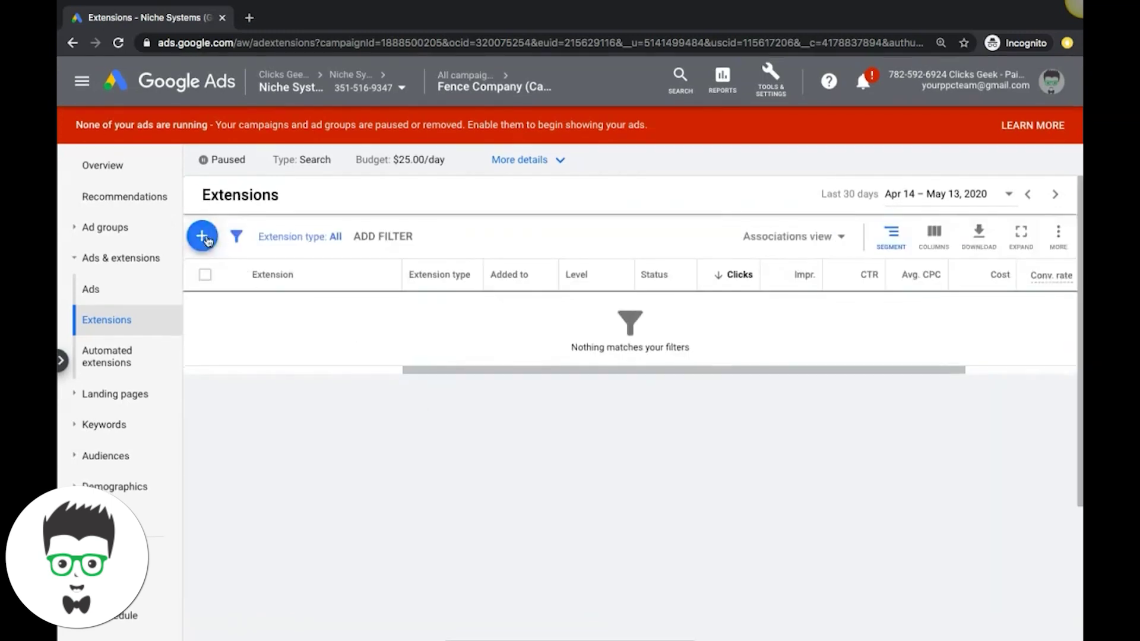
click(207, 239)
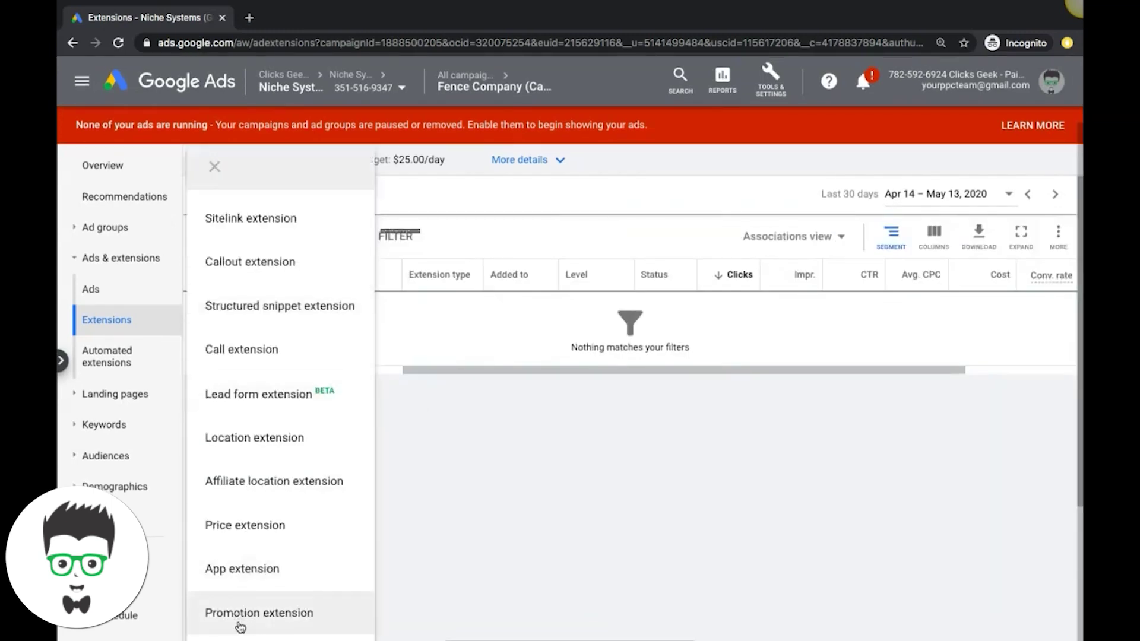
click(258, 613)
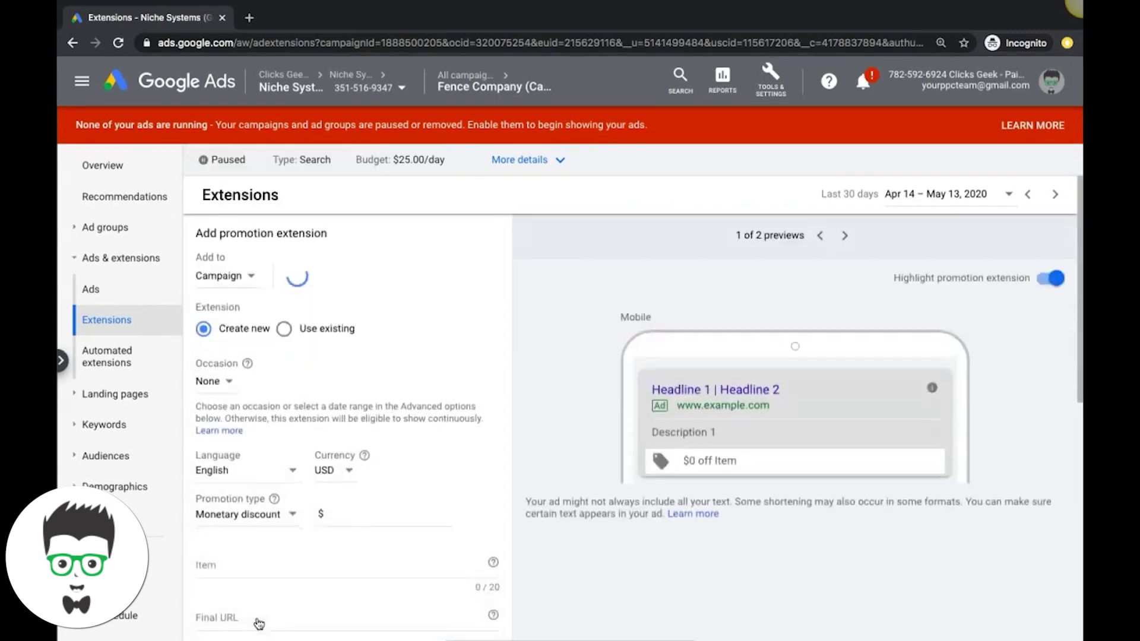
scroll(450, 376, down, 2)
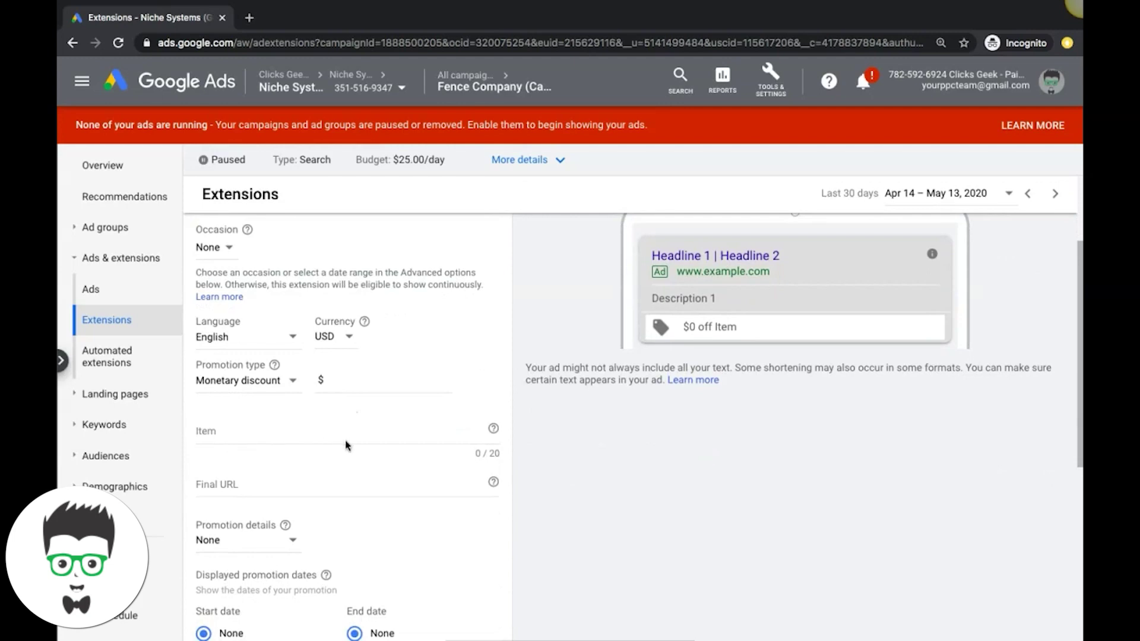
click(349, 340)
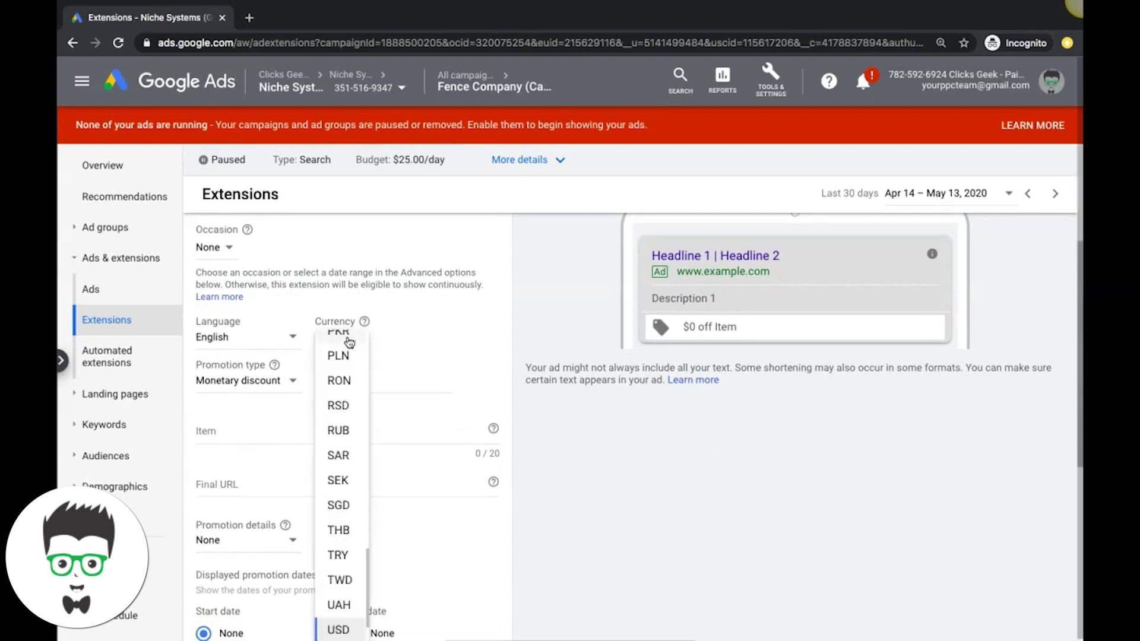
click(423, 342)
scroll(326, 457, down, 2)
mouse_move(325, 455)
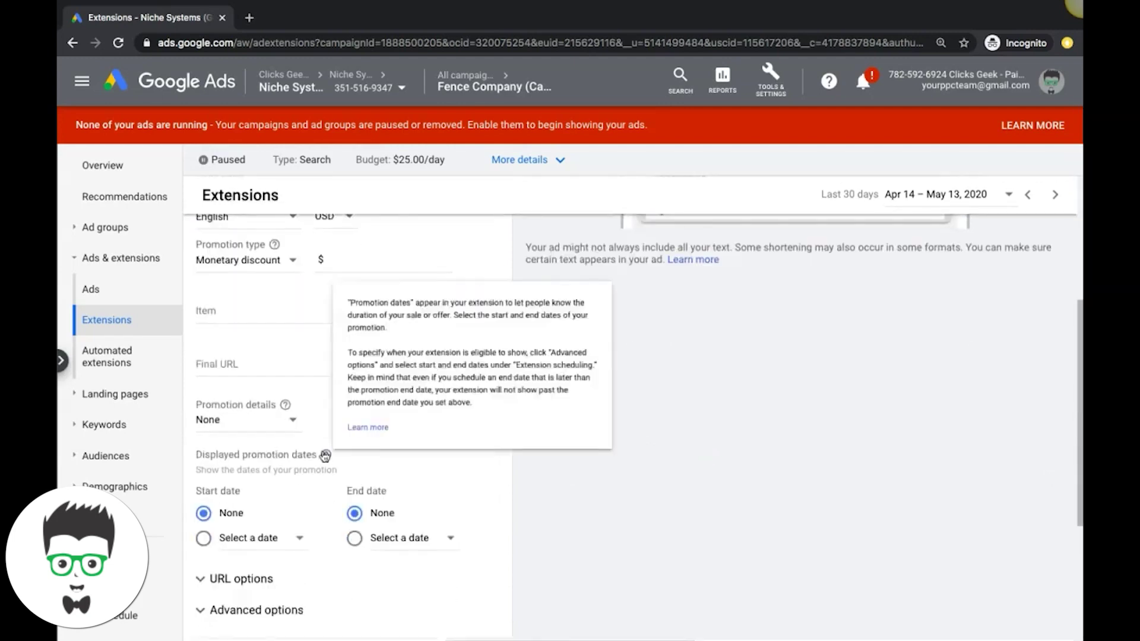
scroll(325, 455, up, 4)
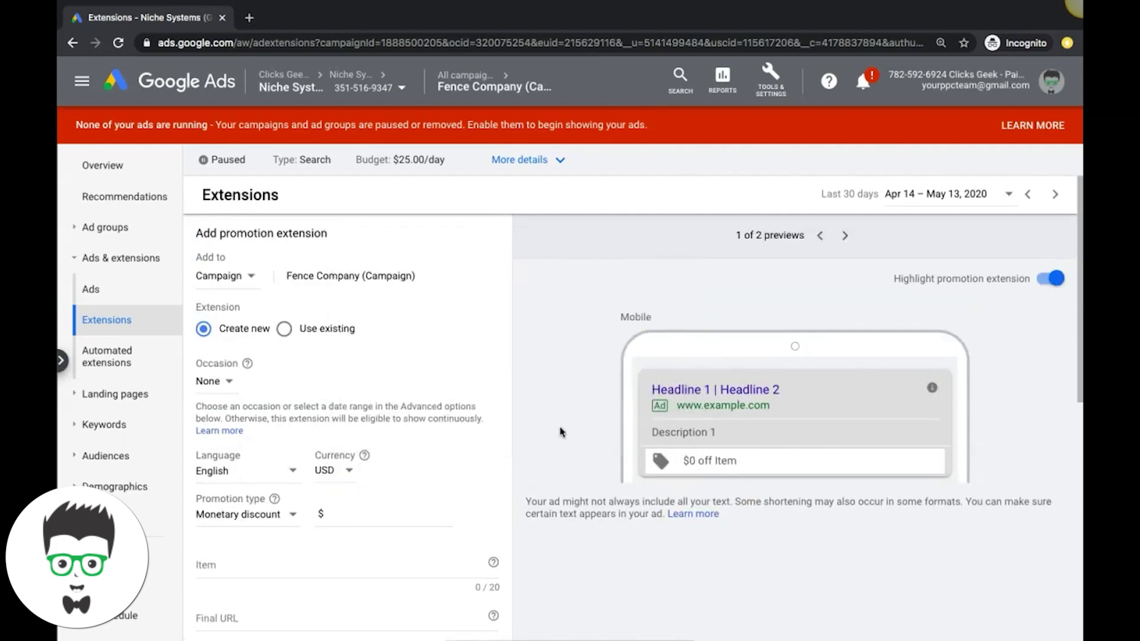
scroll(561, 432, down, 6)
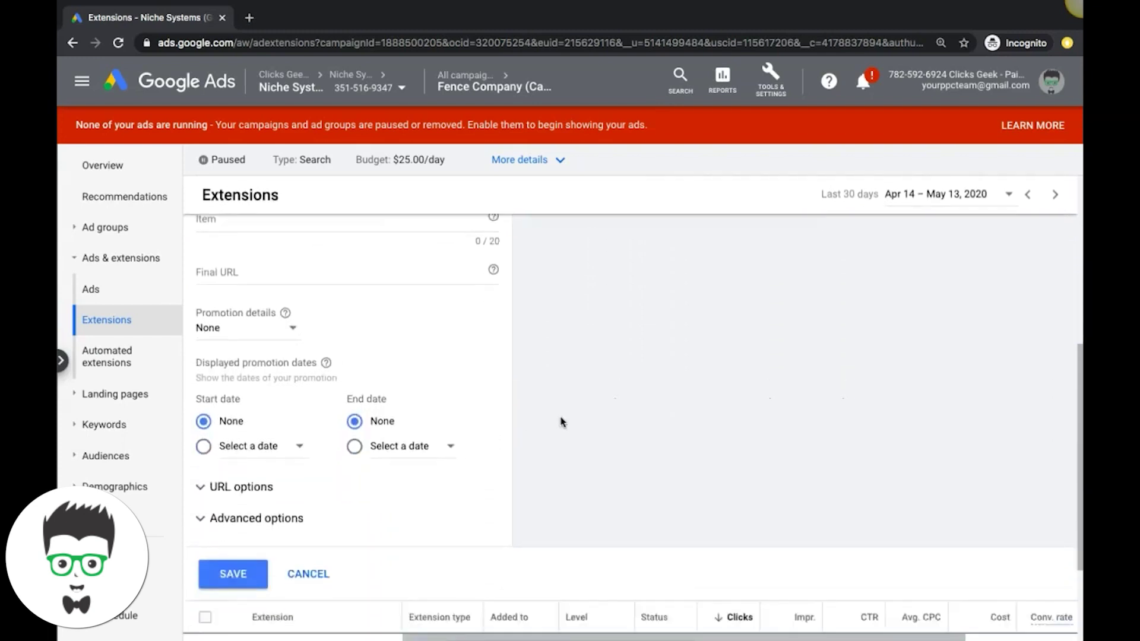
scroll(561, 422, down, 1)
scroll(363, 463, up, 2)
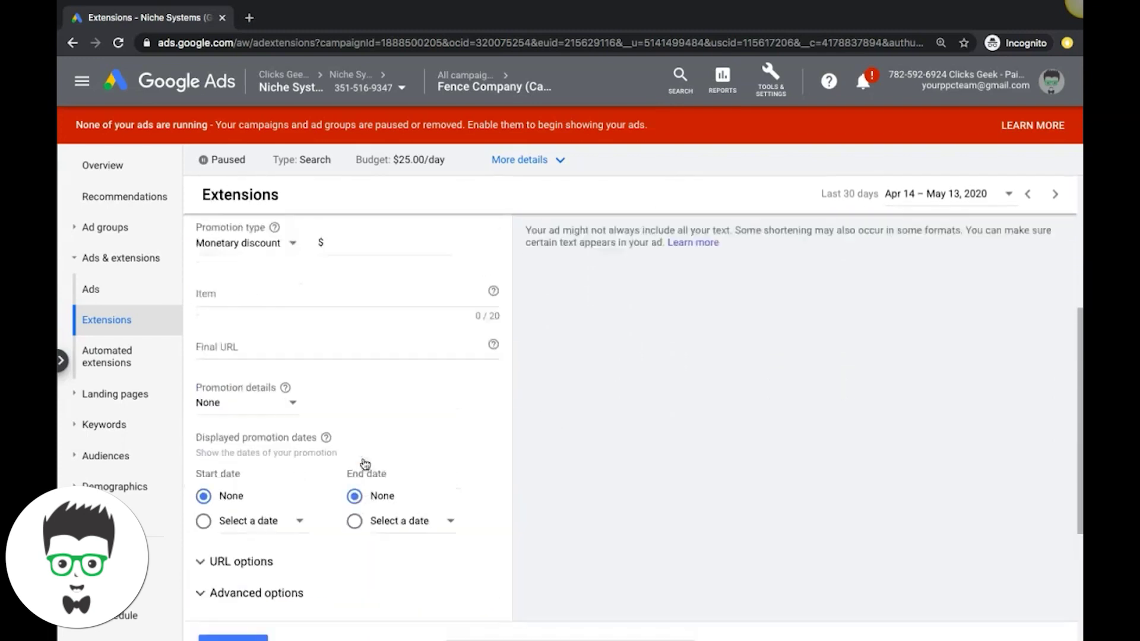
scroll(365, 464, up, 1)
click(292, 474)
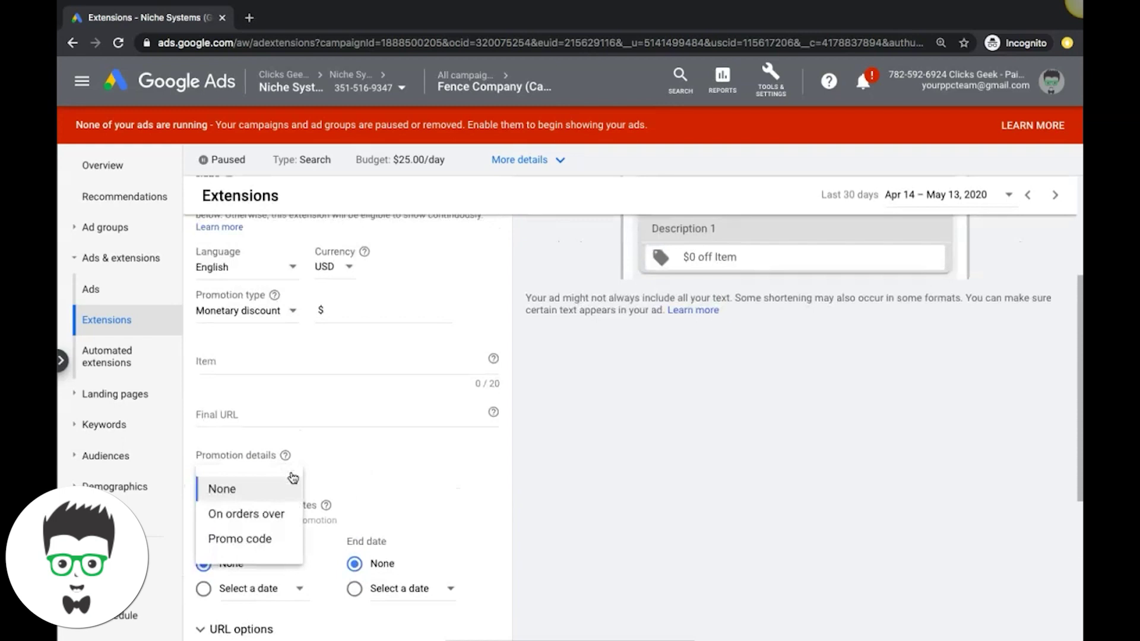
click(263, 539)
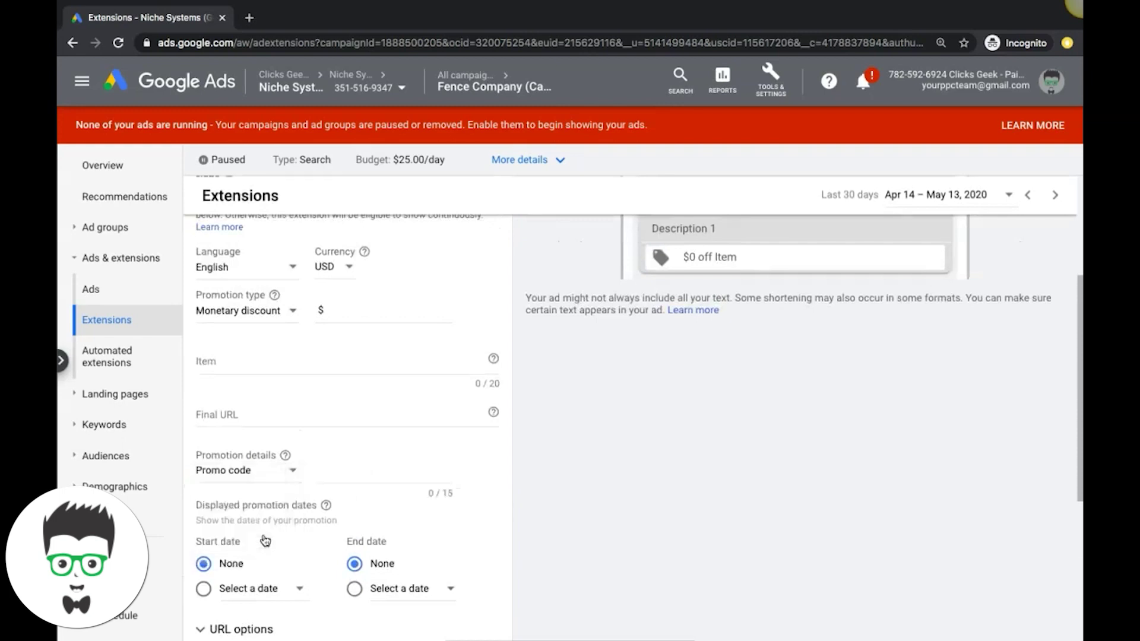
scroll(380, 492, up, 2)
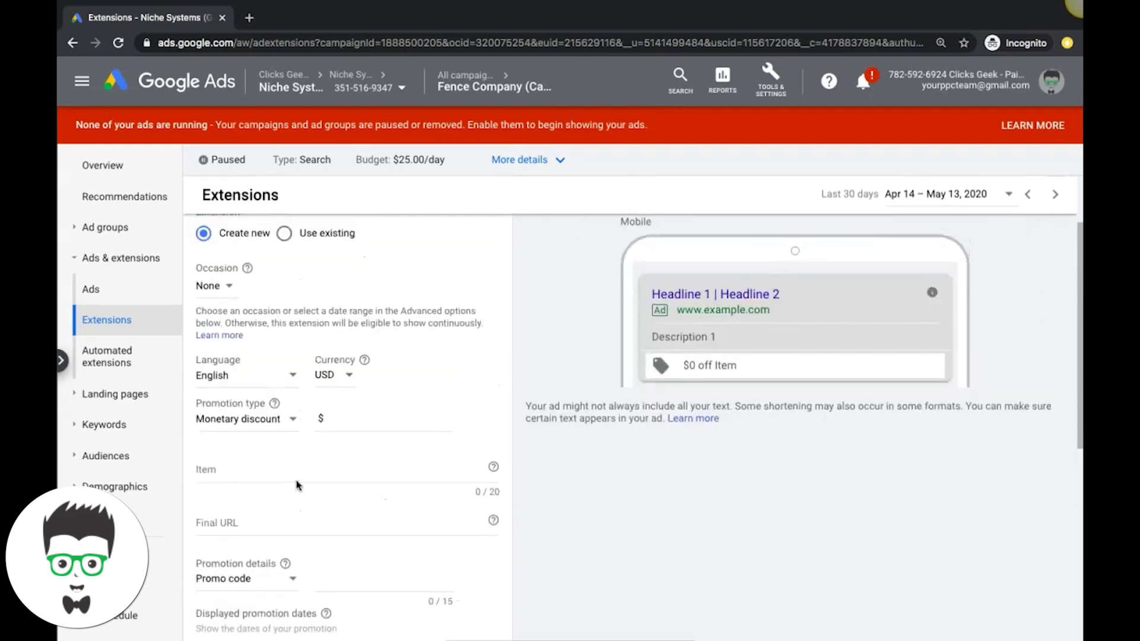
scroll(295, 483, down, 5)
click(308, 544)
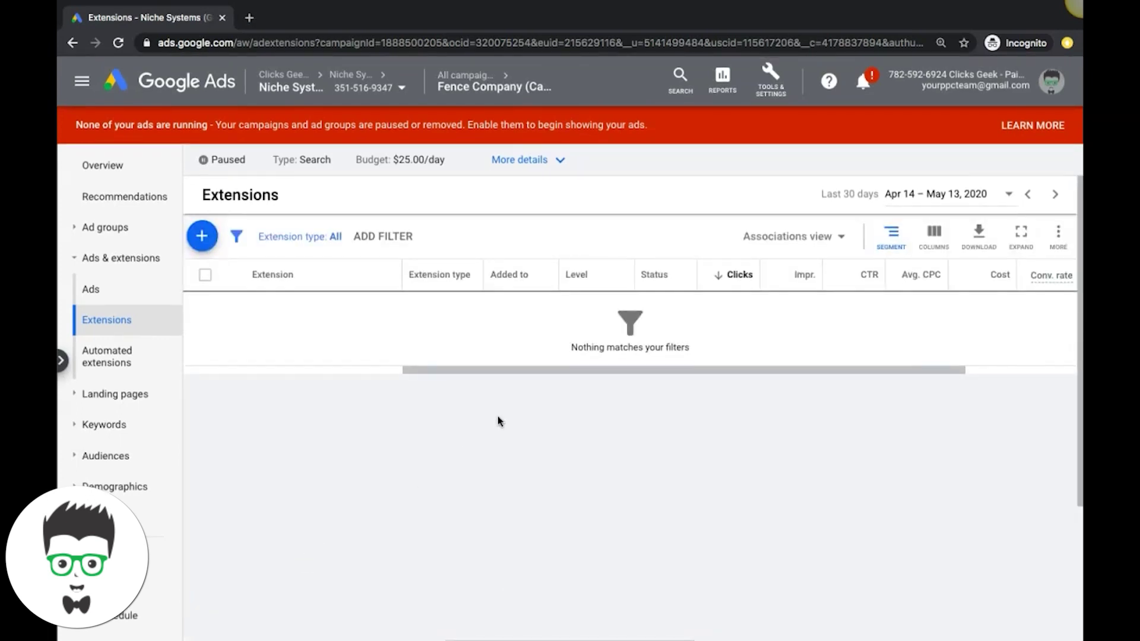
click(202, 236)
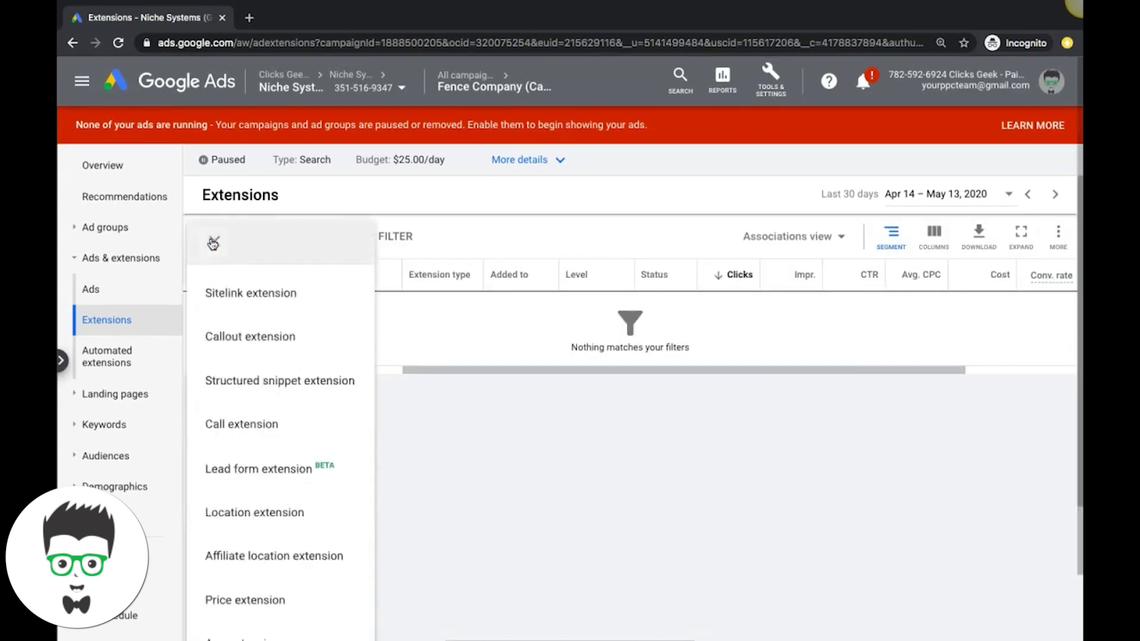
click(261, 297)
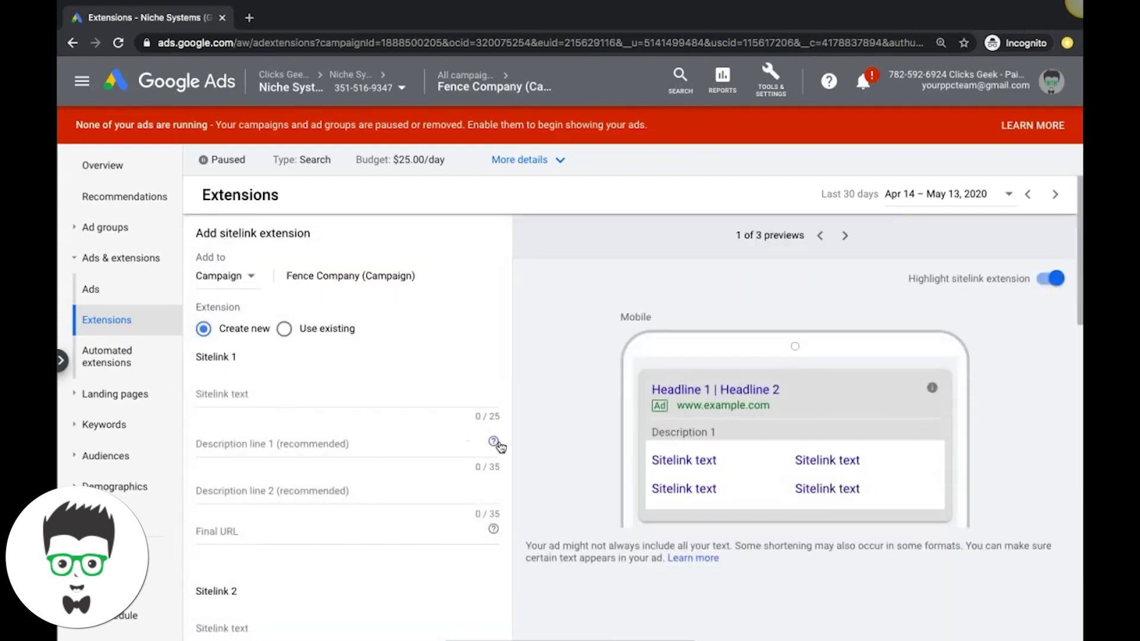
mouse_move(494, 445)
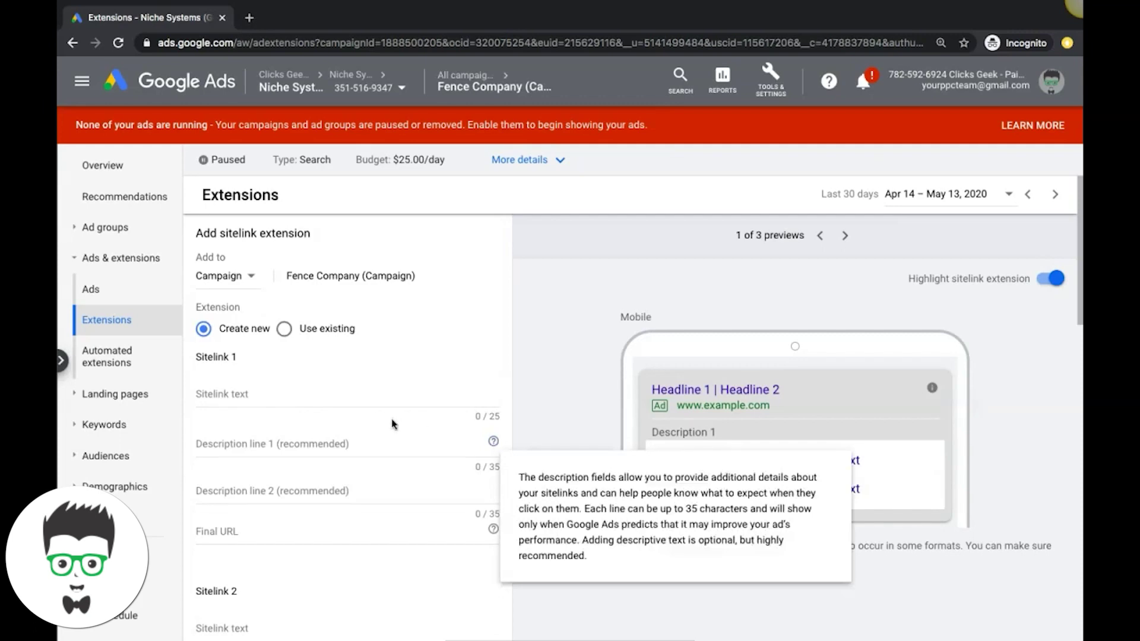
scroll(393, 421, down, 4)
scroll(419, 460, down, 11)
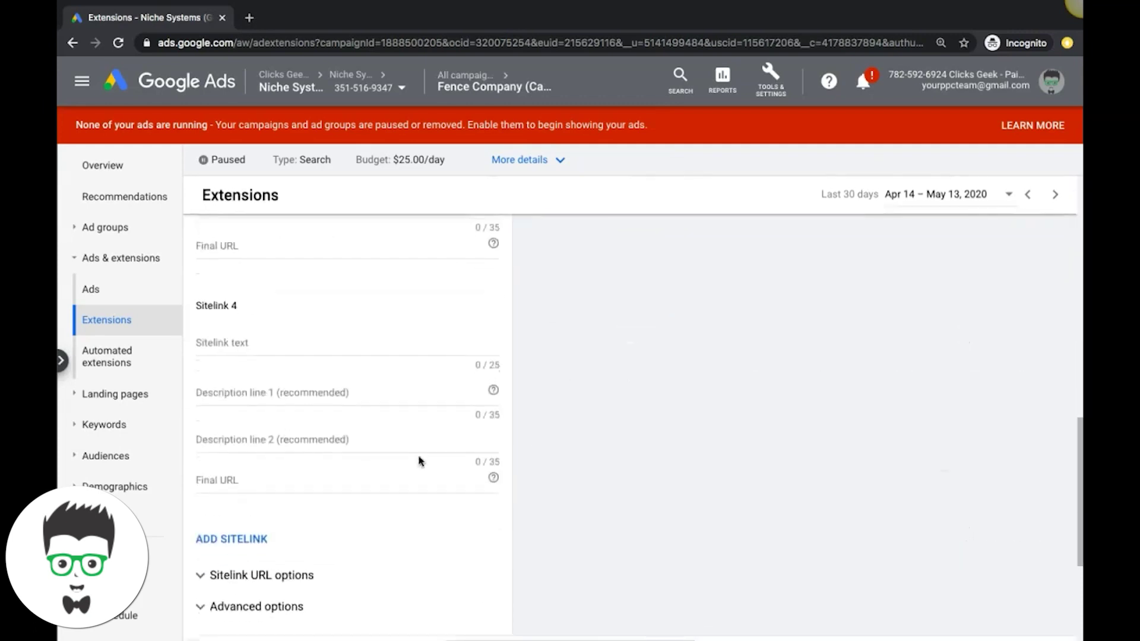
scroll(419, 460, up, 15)
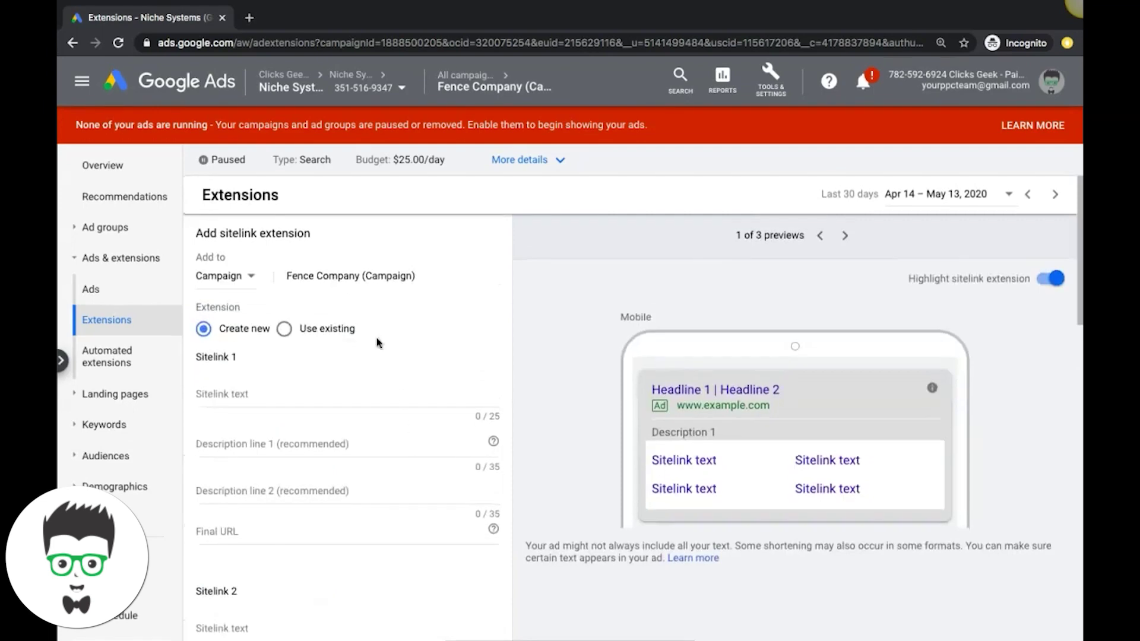
scroll(427, 407, down, 15)
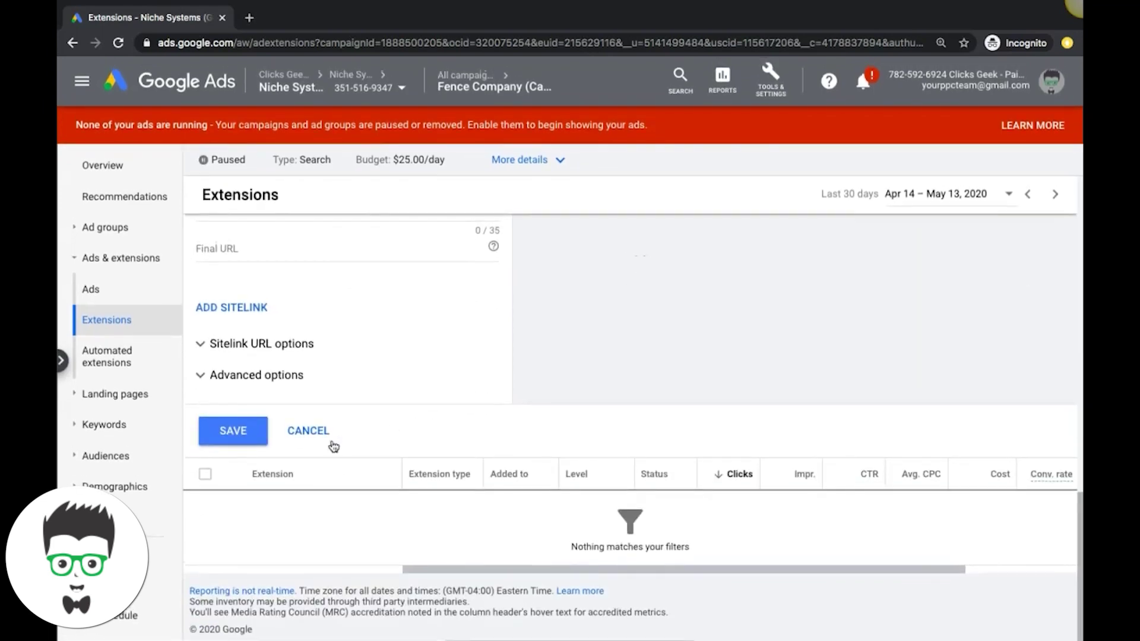
click(308, 433)
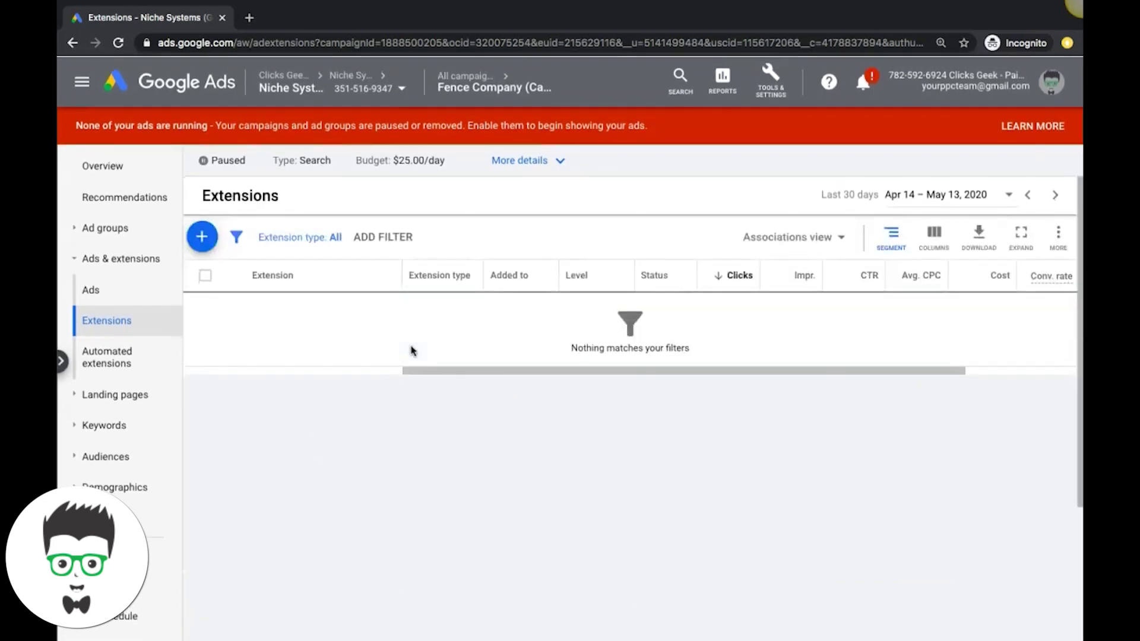
click(205, 237)
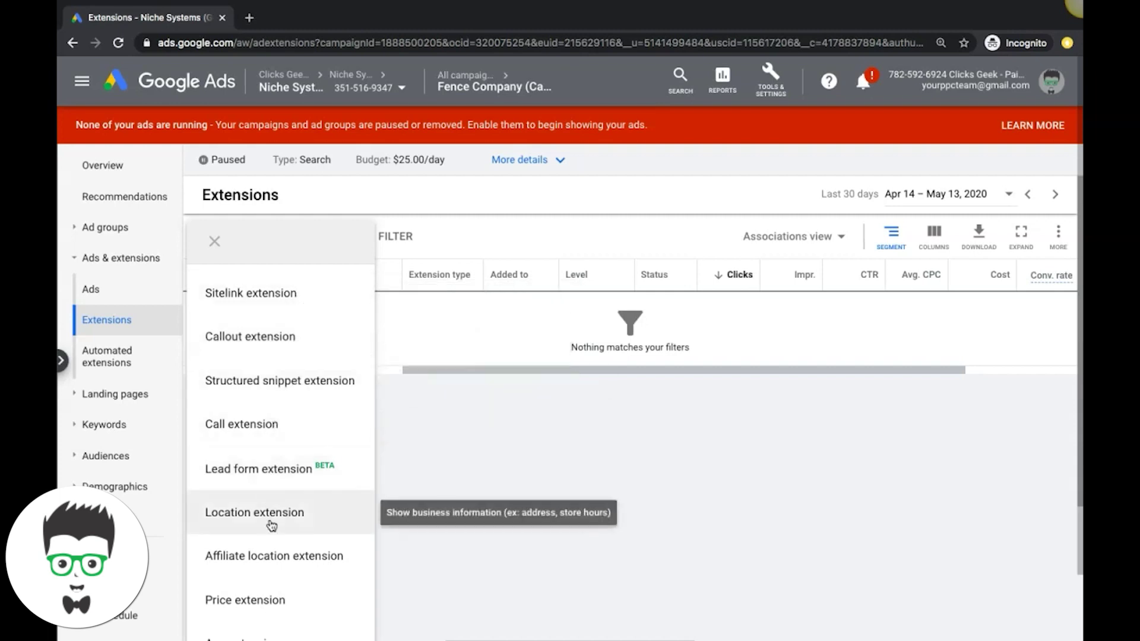
scroll(271, 525, down, 1)
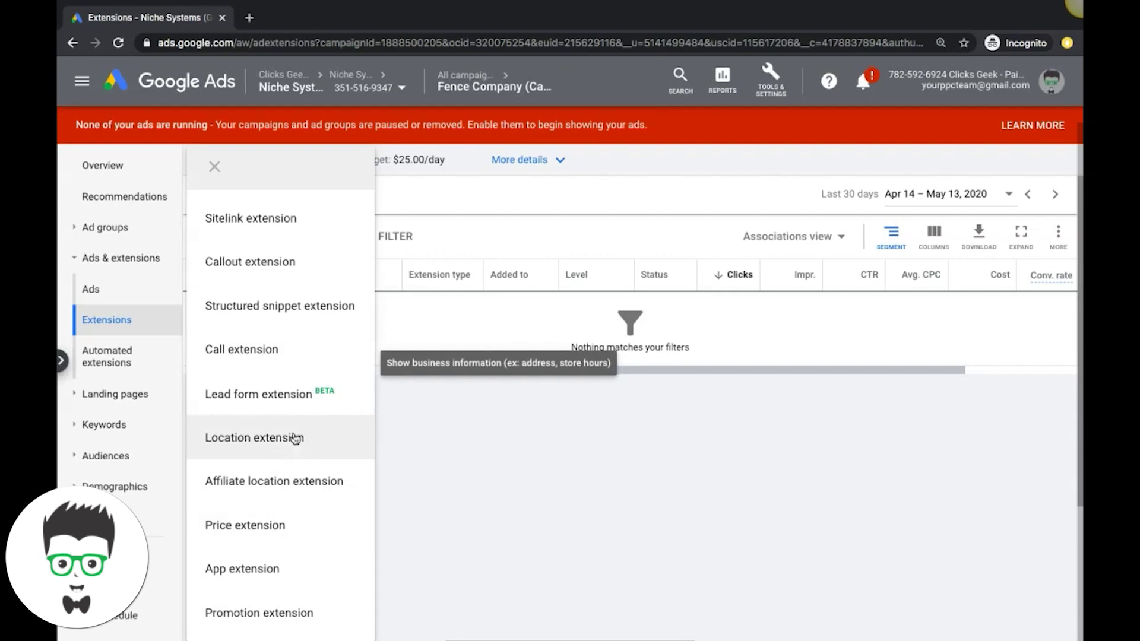
scroll(300, 411, up, 1)
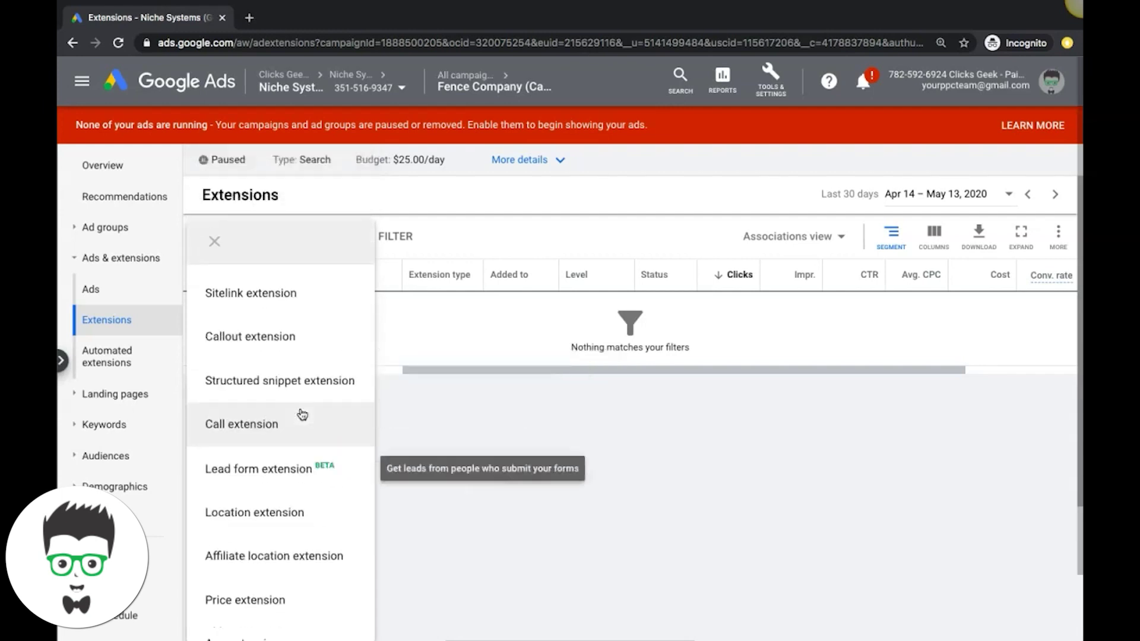
click(214, 242)
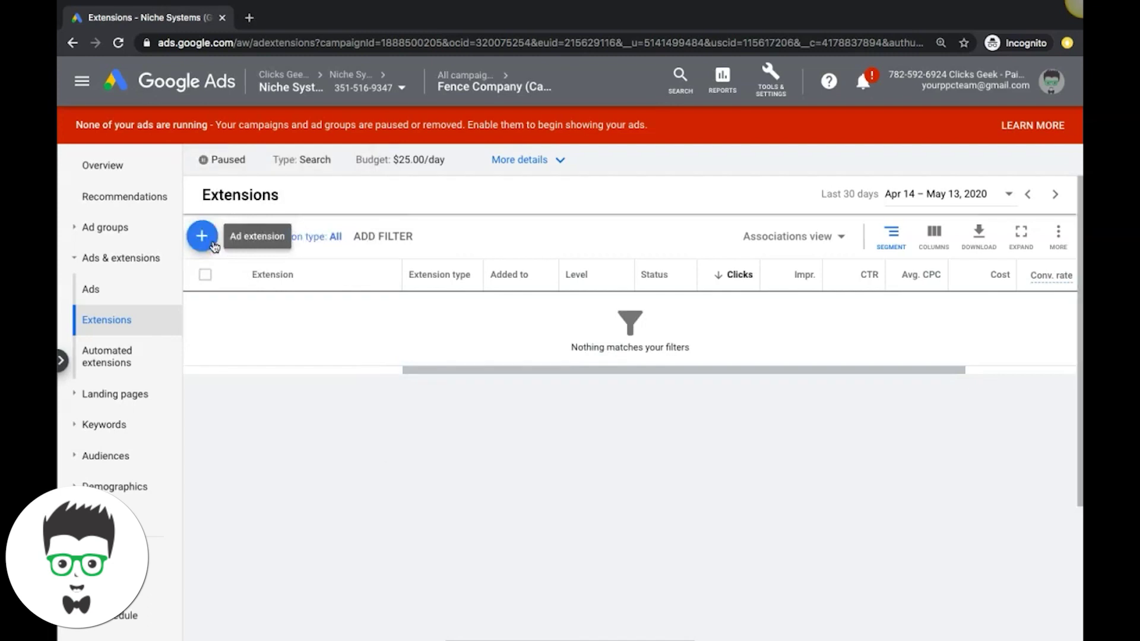